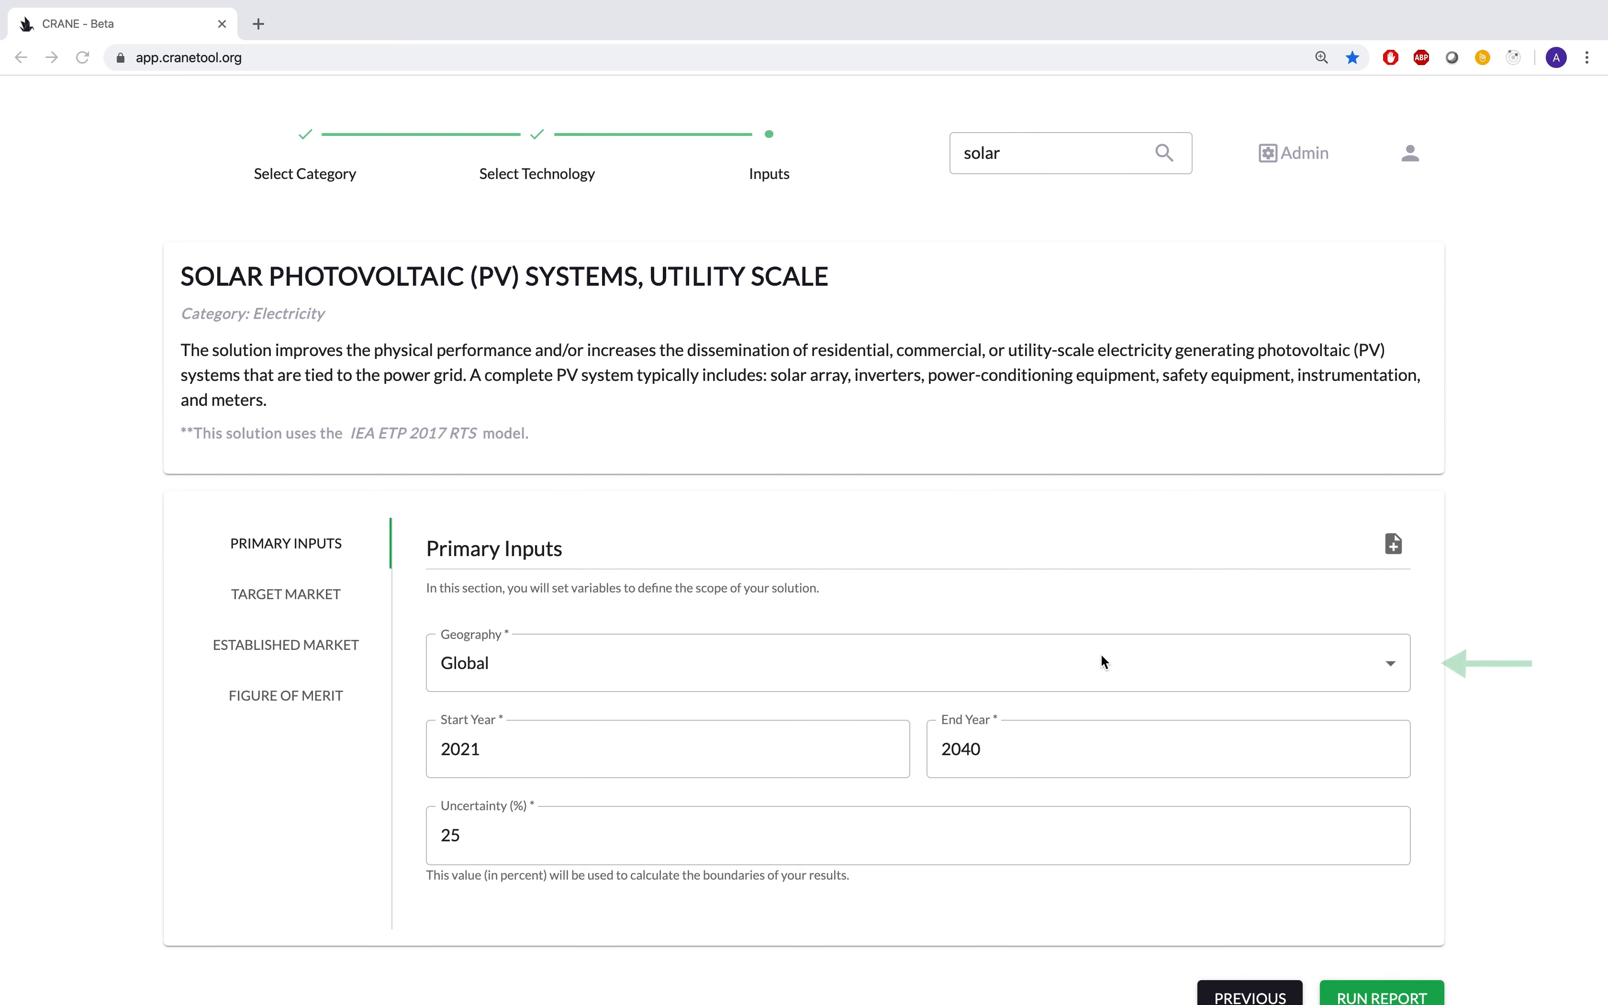
Step: Keep the geography as Global and set the end year to 2030 in the primary inputs
click(1355, 664)
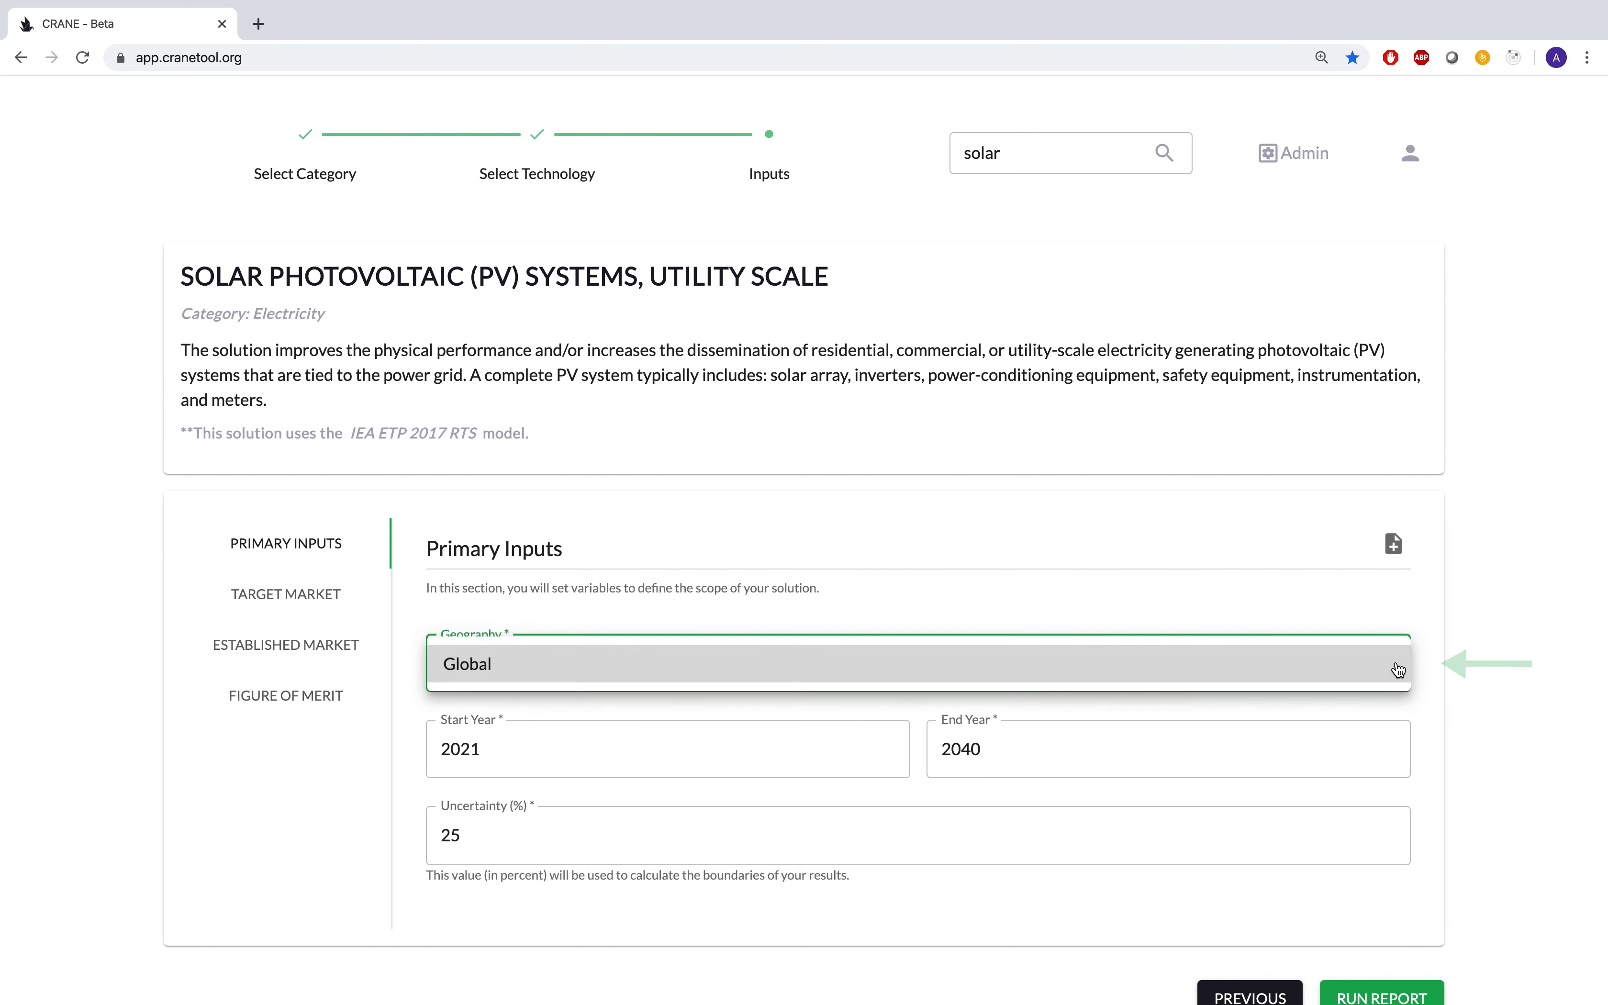
click(1468, 669)
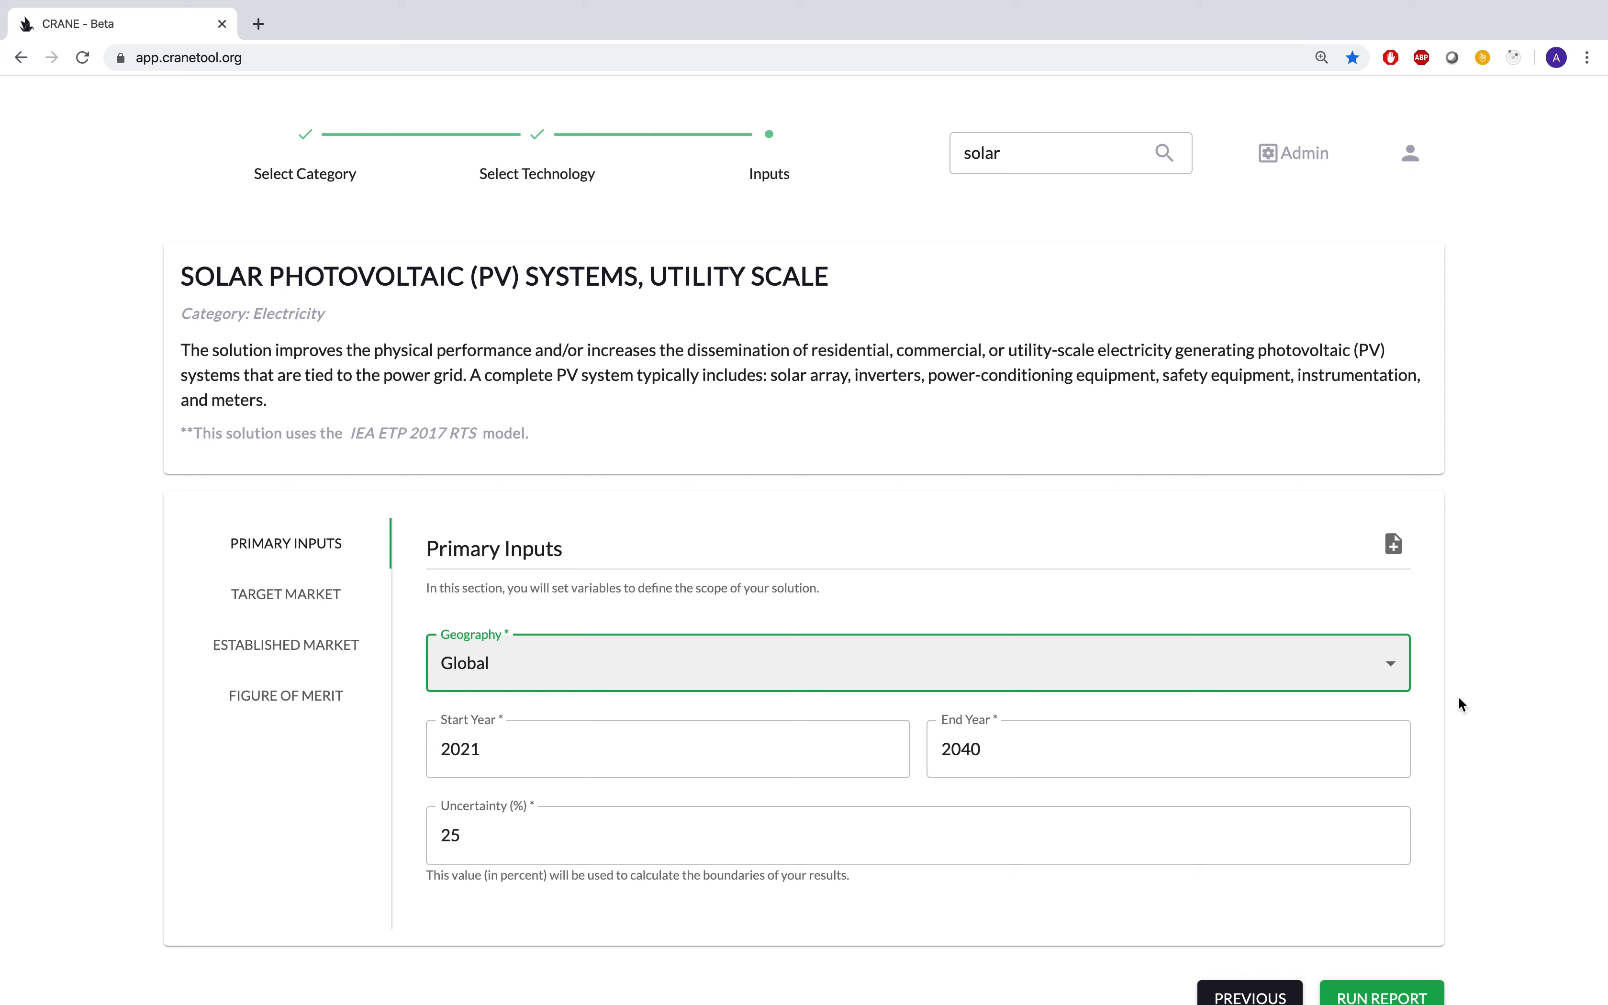
click(1090, 765)
key(BackSpace)
key(BackSpace)
text(30)
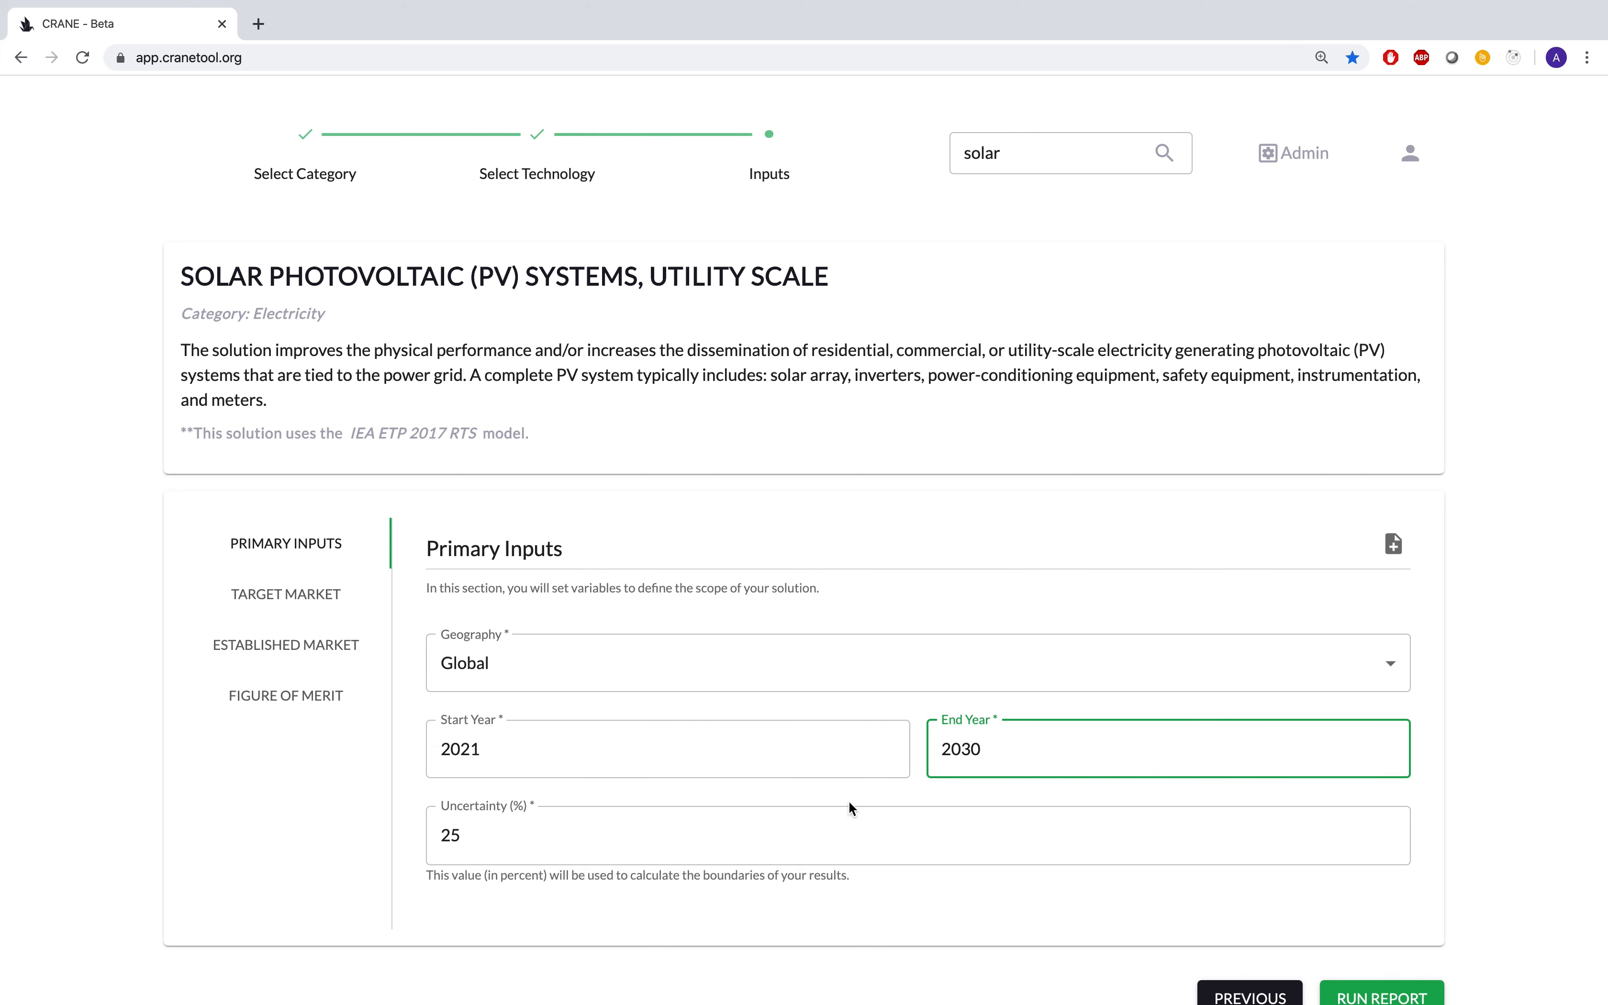
Step: Set the uncertainty to 30 percent in the primary inputs
click(661, 852)
key(BackSpace)
key(BackSpace)
text(30)
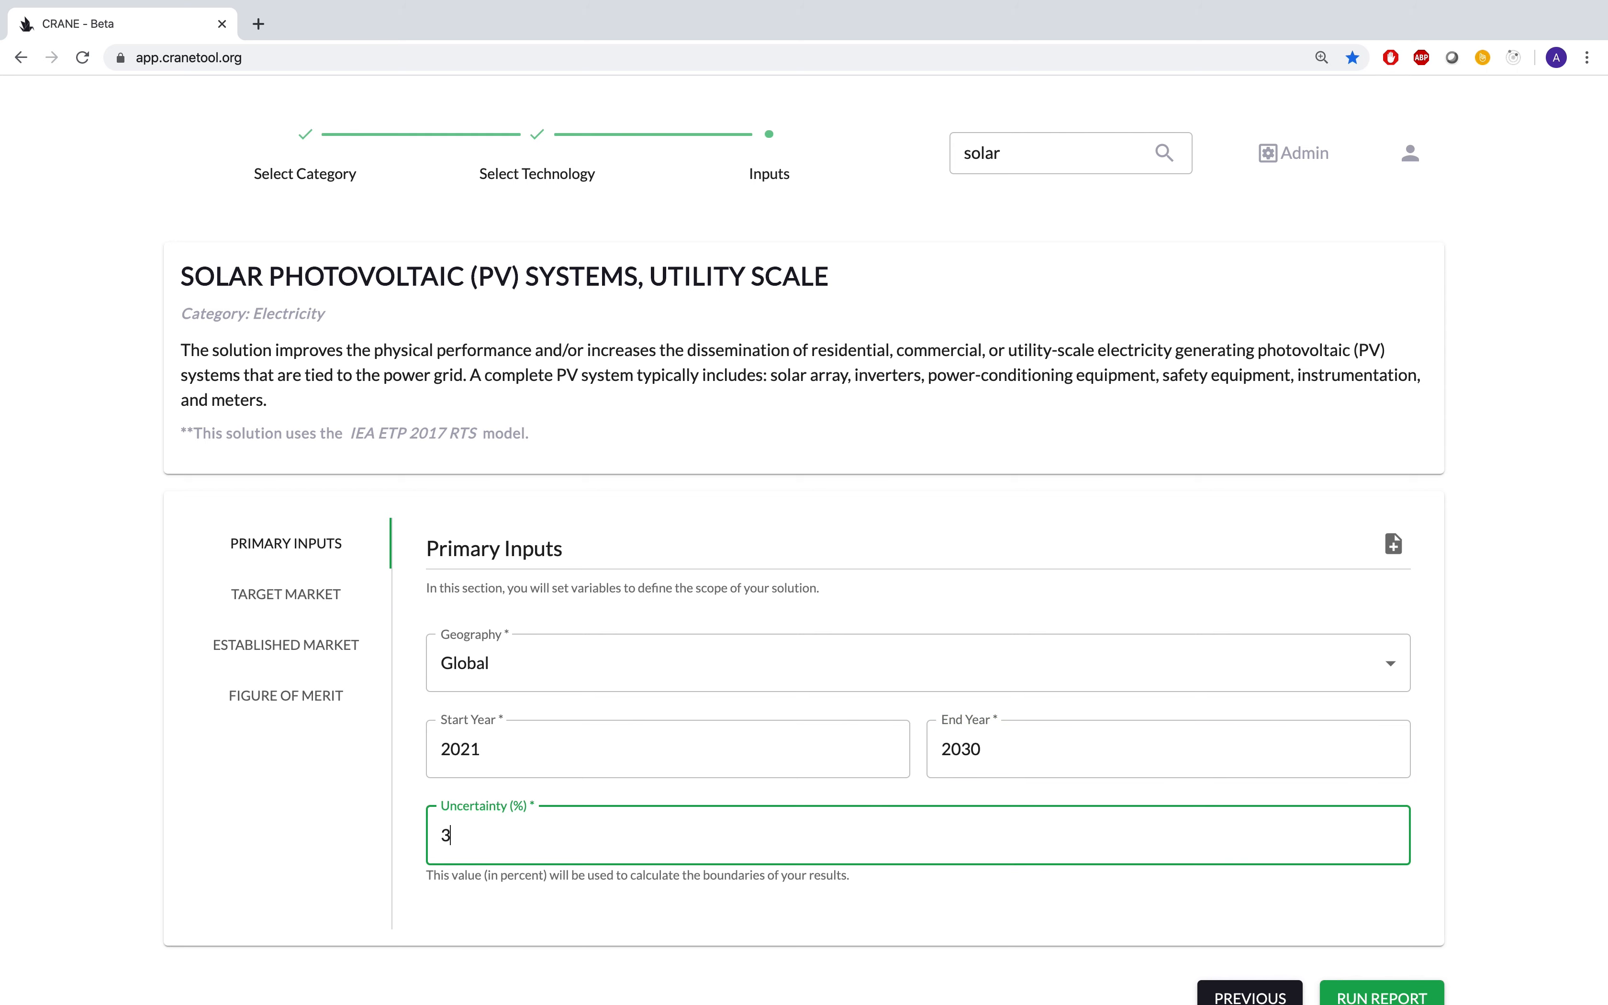
Step: Open the Target Market section and check the choices for total available market and incumbent high-GHG technology
click(309, 595)
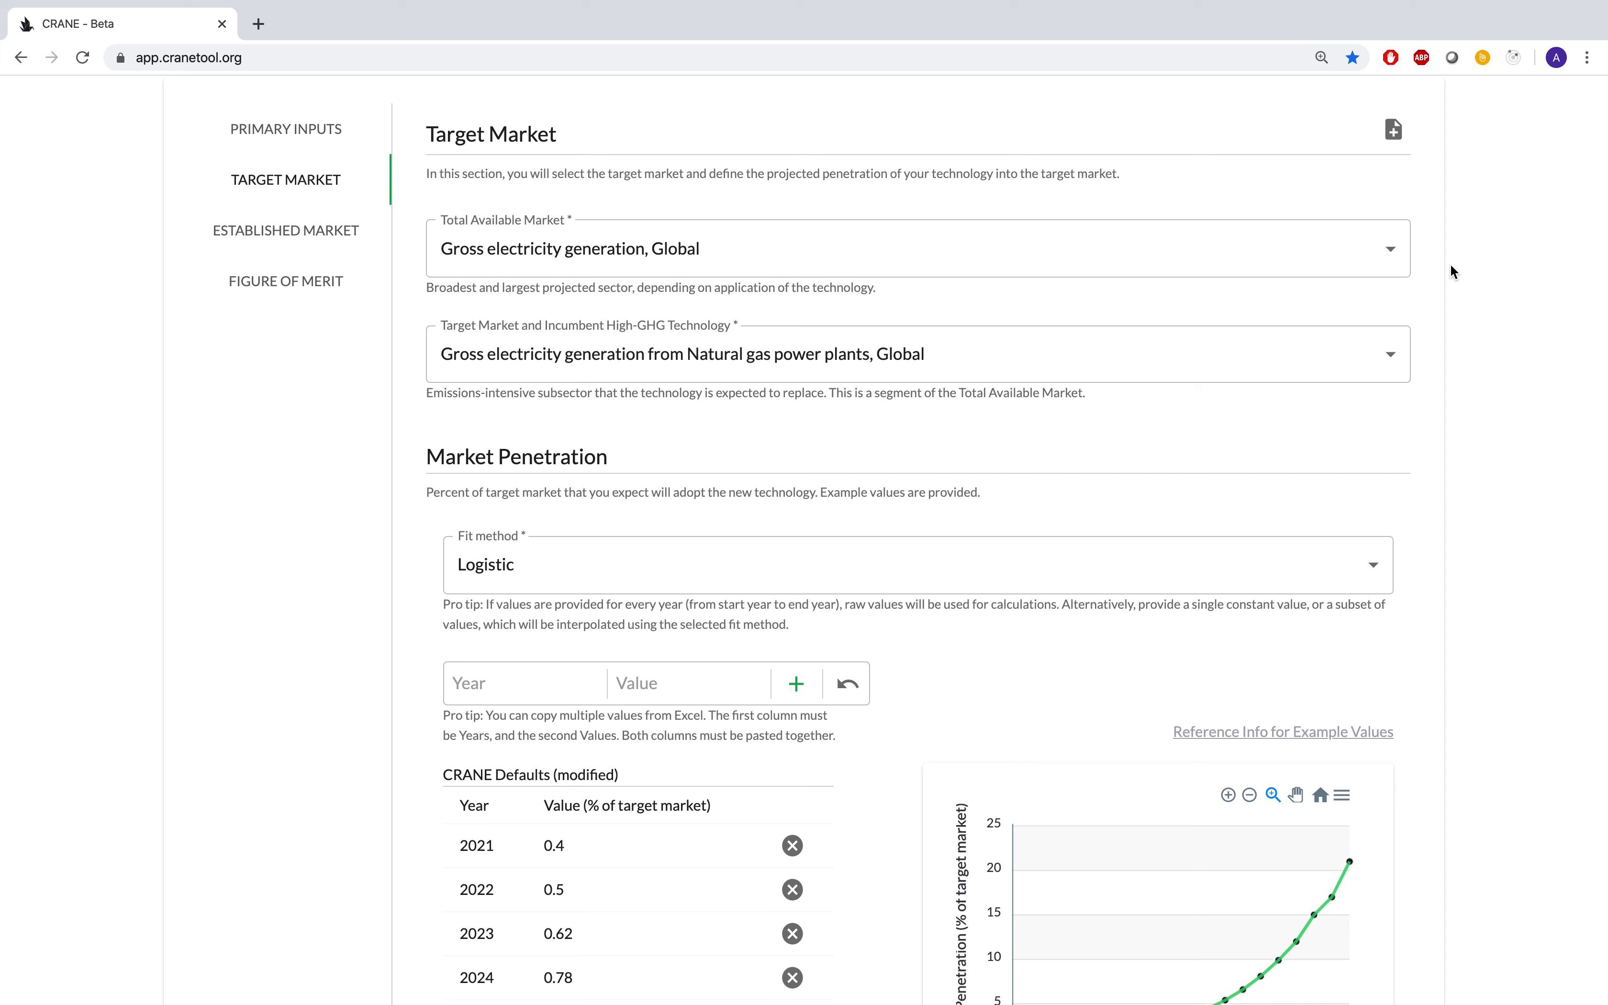
click(1391, 251)
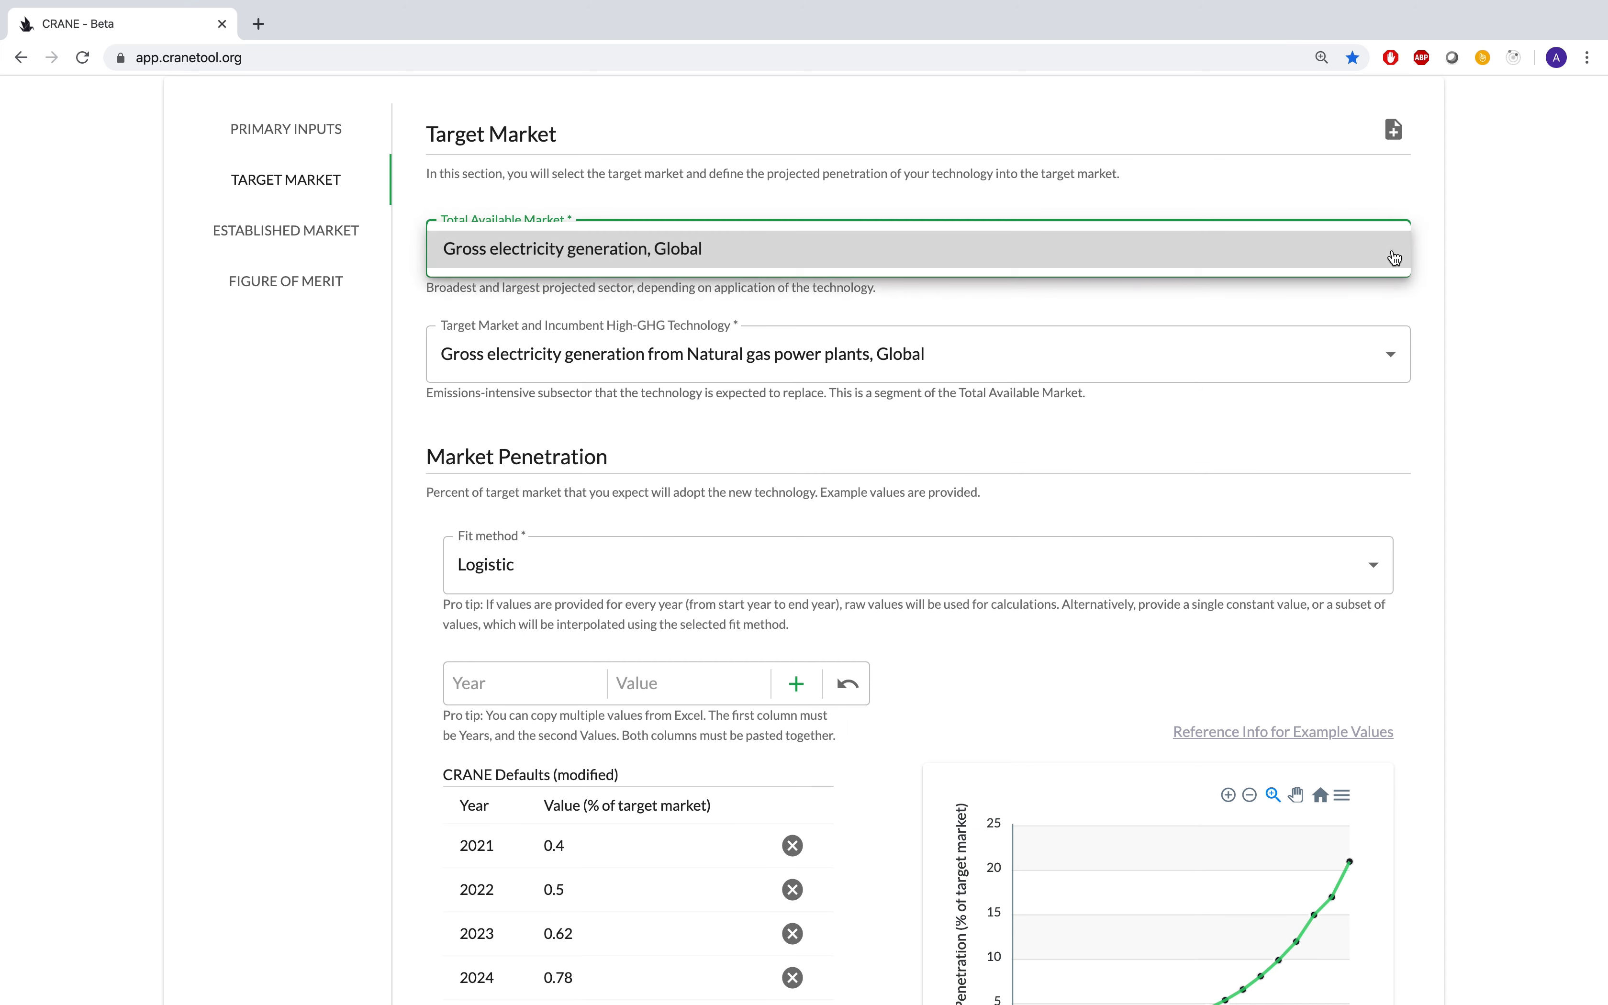
click(1495, 306)
click(1379, 354)
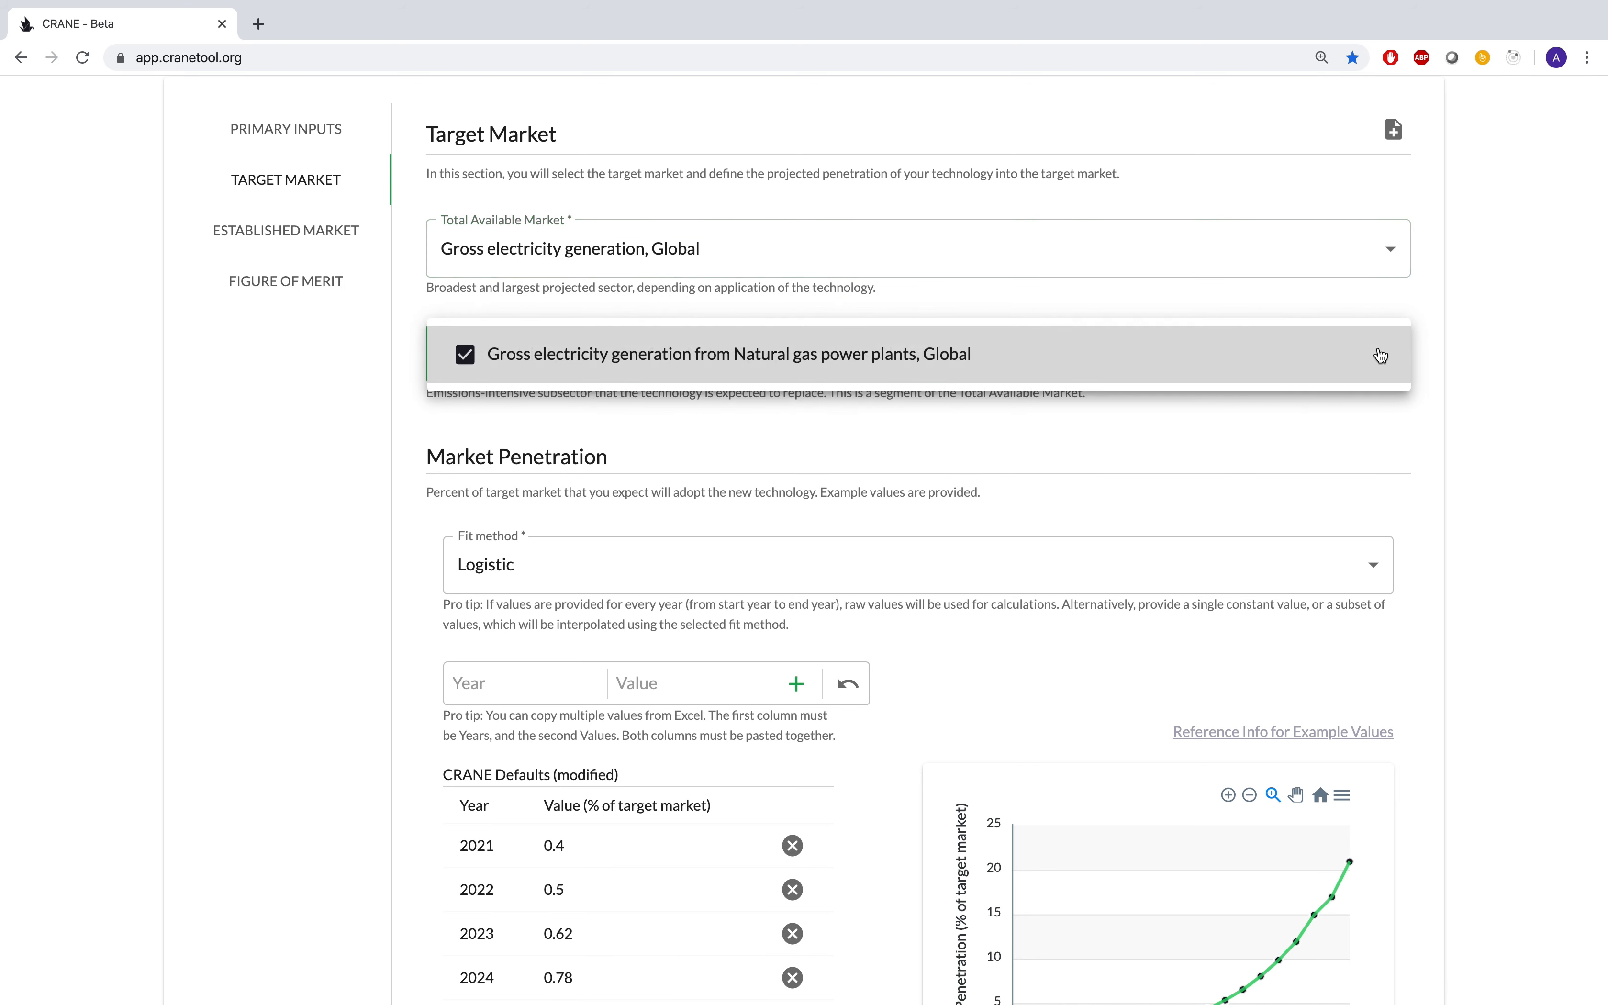
click(1494, 351)
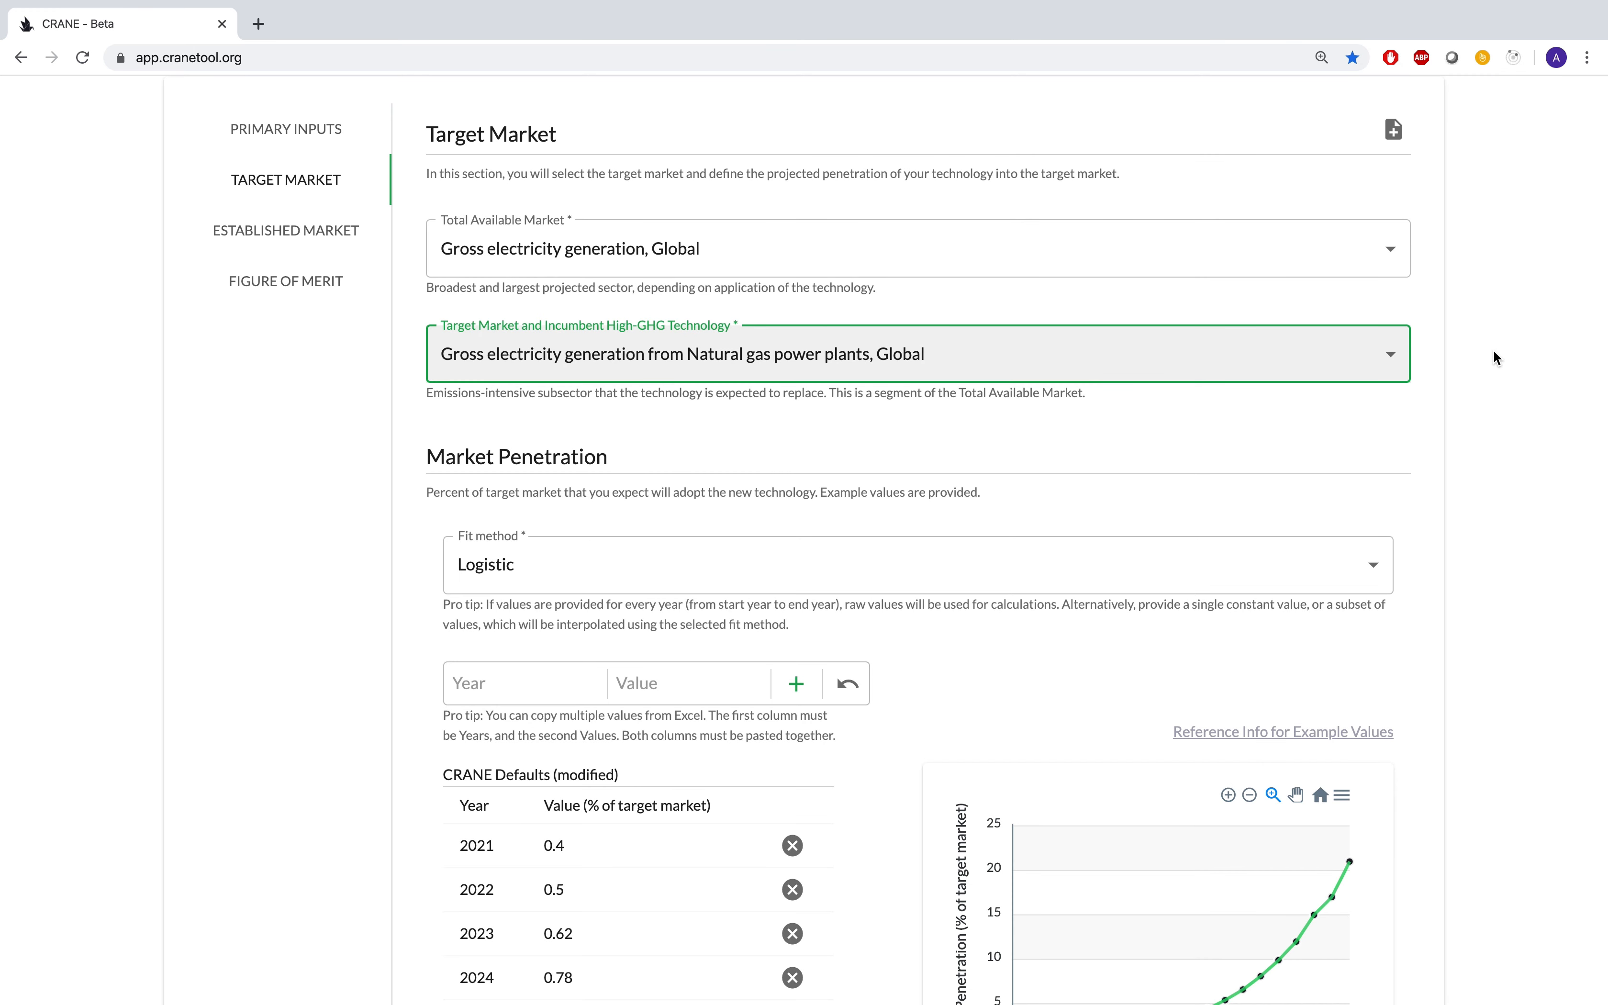
Step: Examine the default yearly market penetration values and the reference information for them
scroll(1494, 350, down, 5)
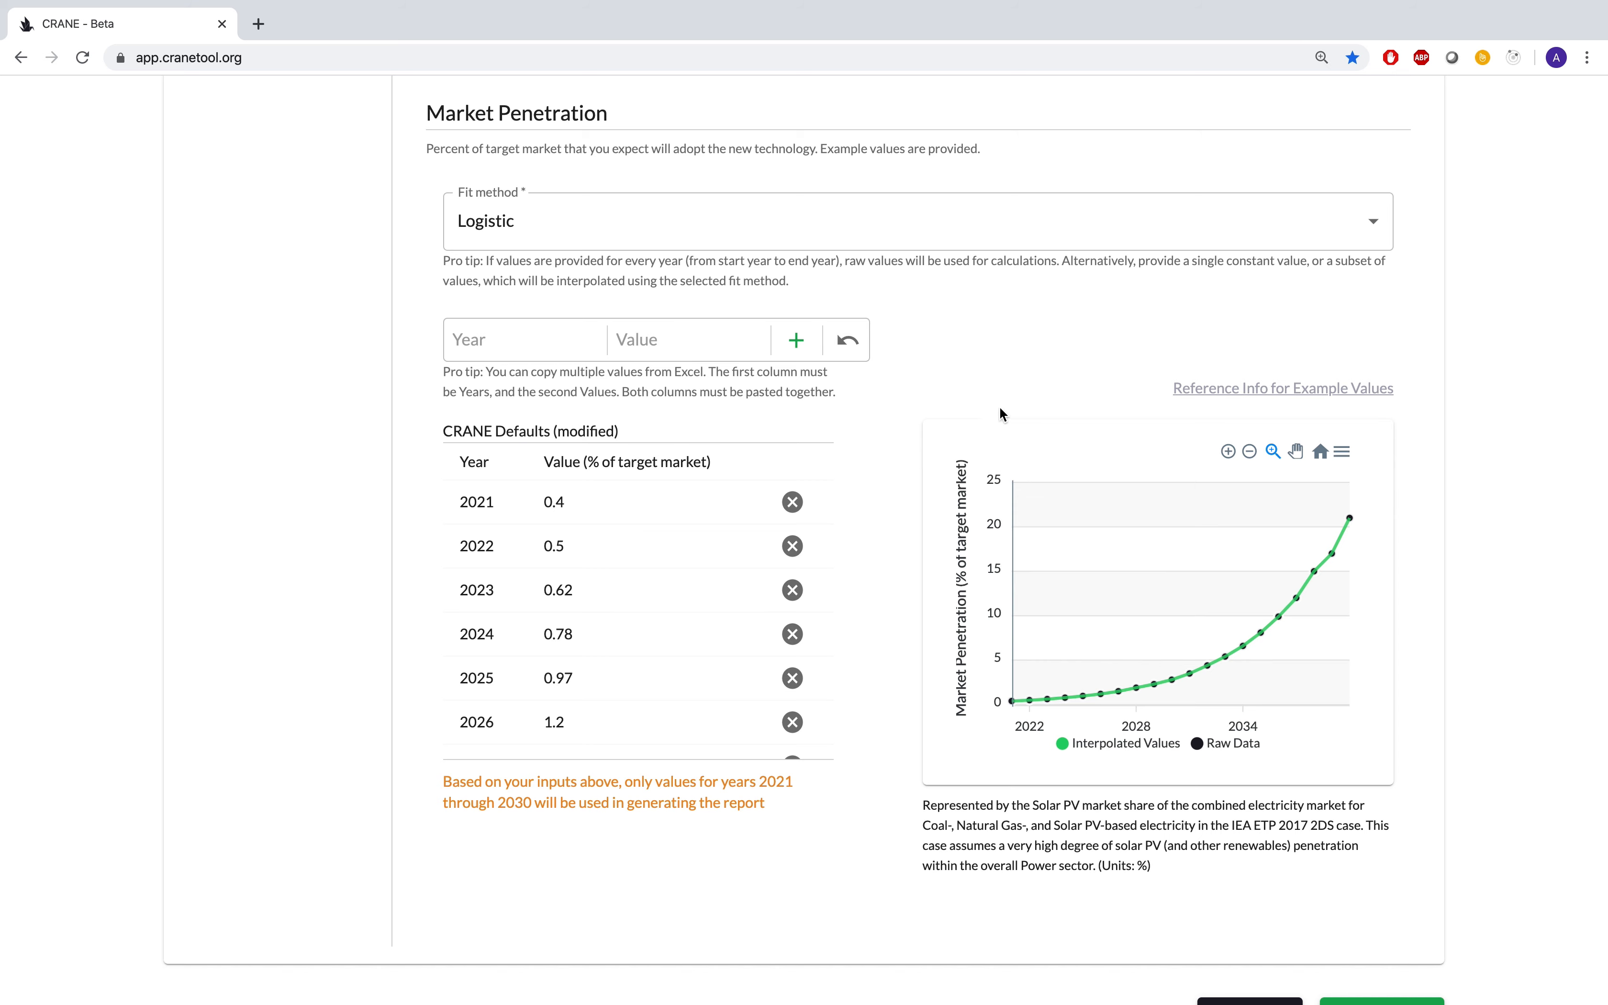
scroll(713, 563, down, 3)
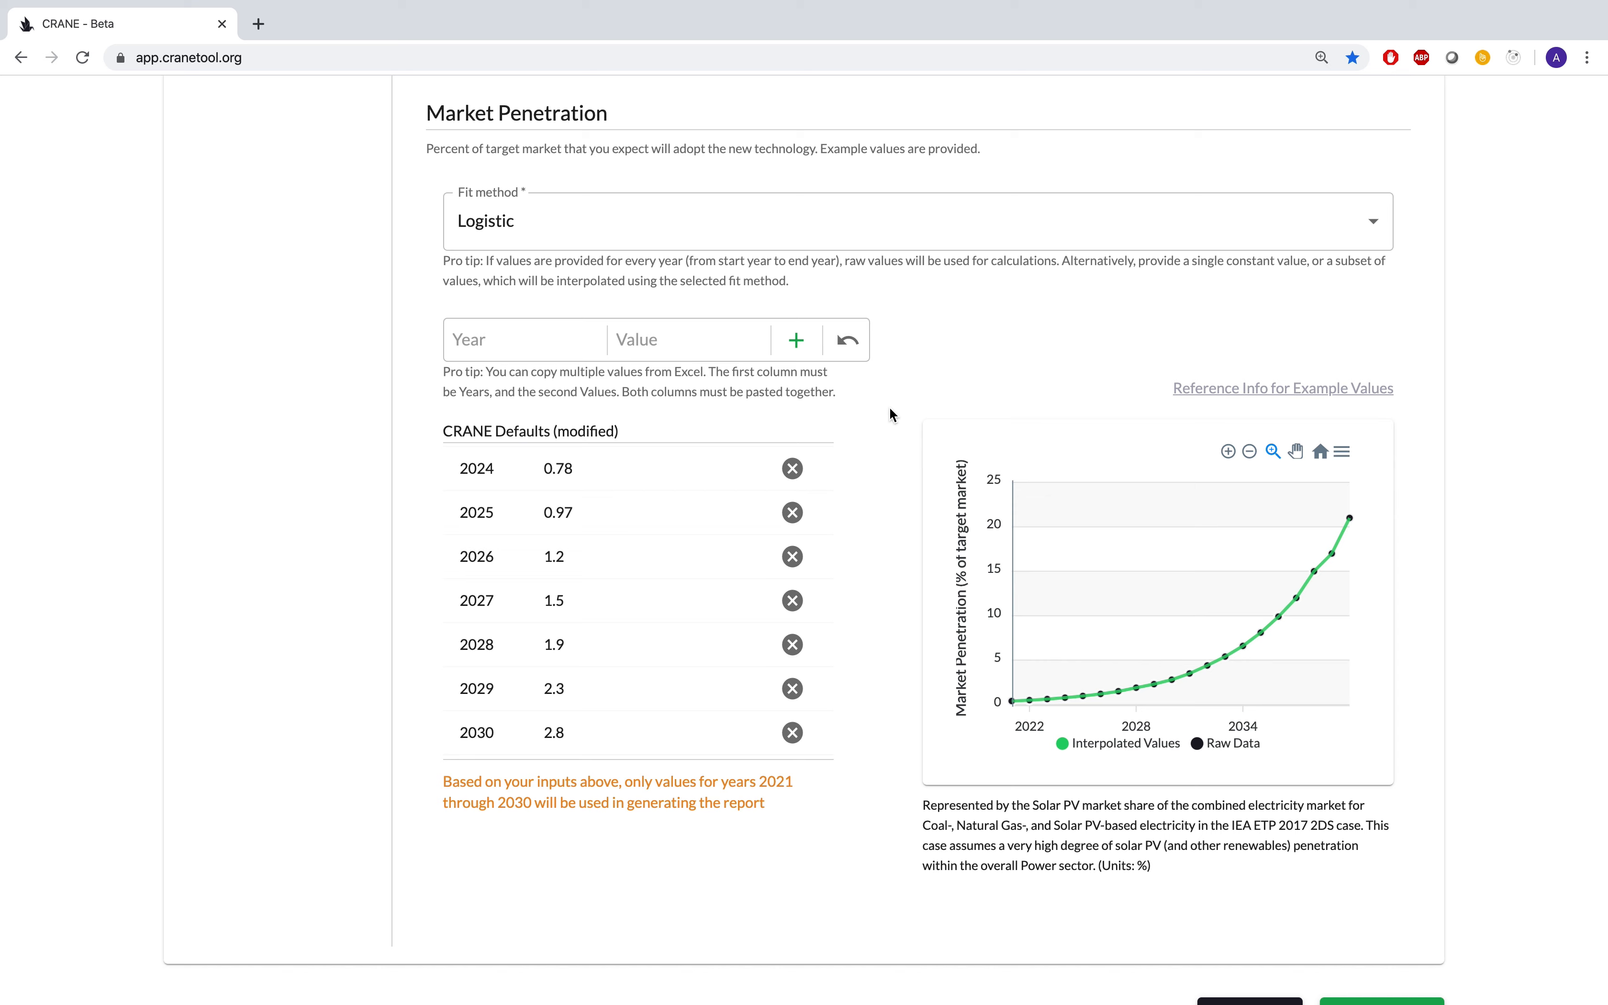
scroll(707, 519, up, 5)
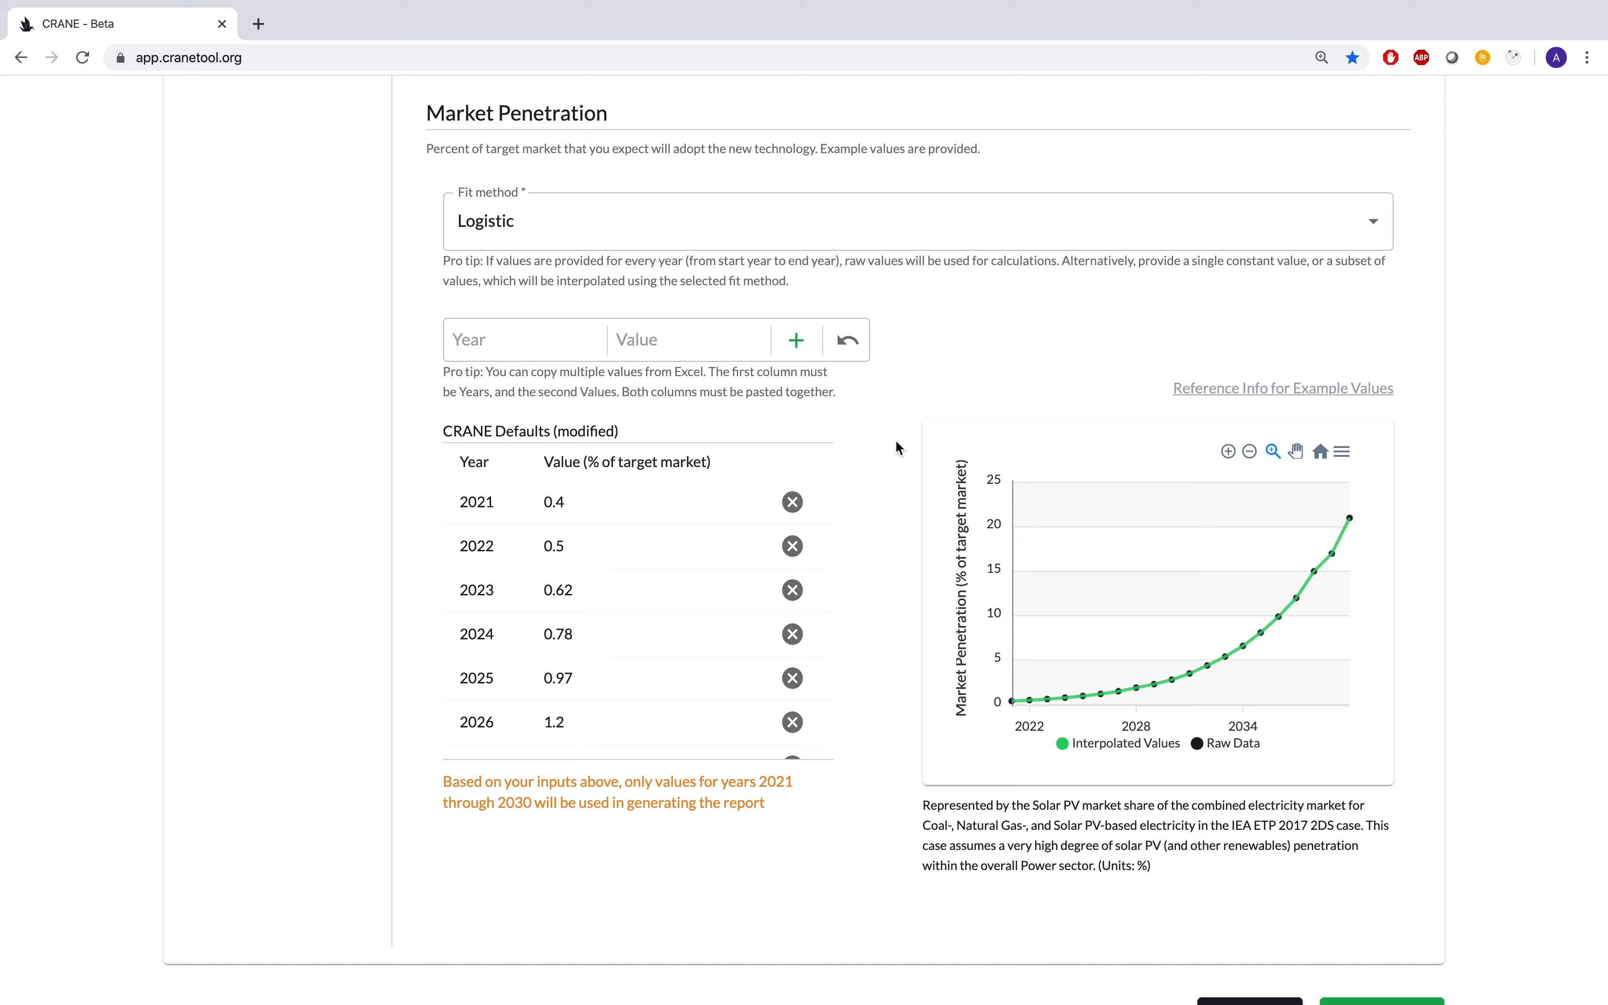
click(1208, 391)
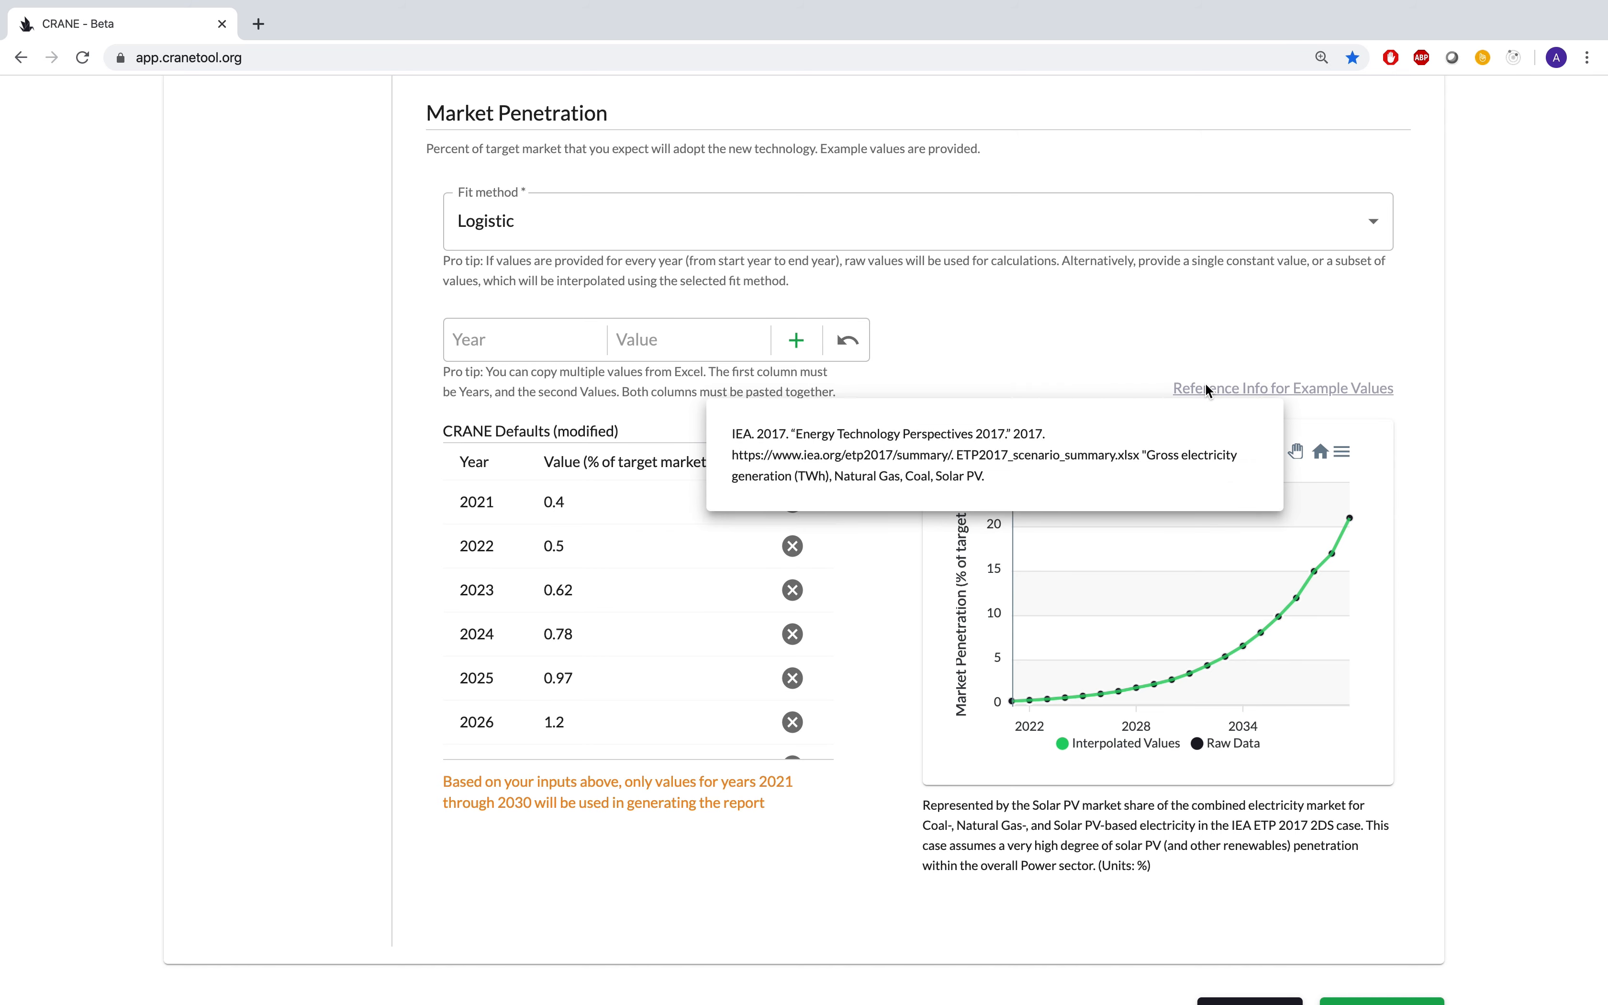
click(1000, 378)
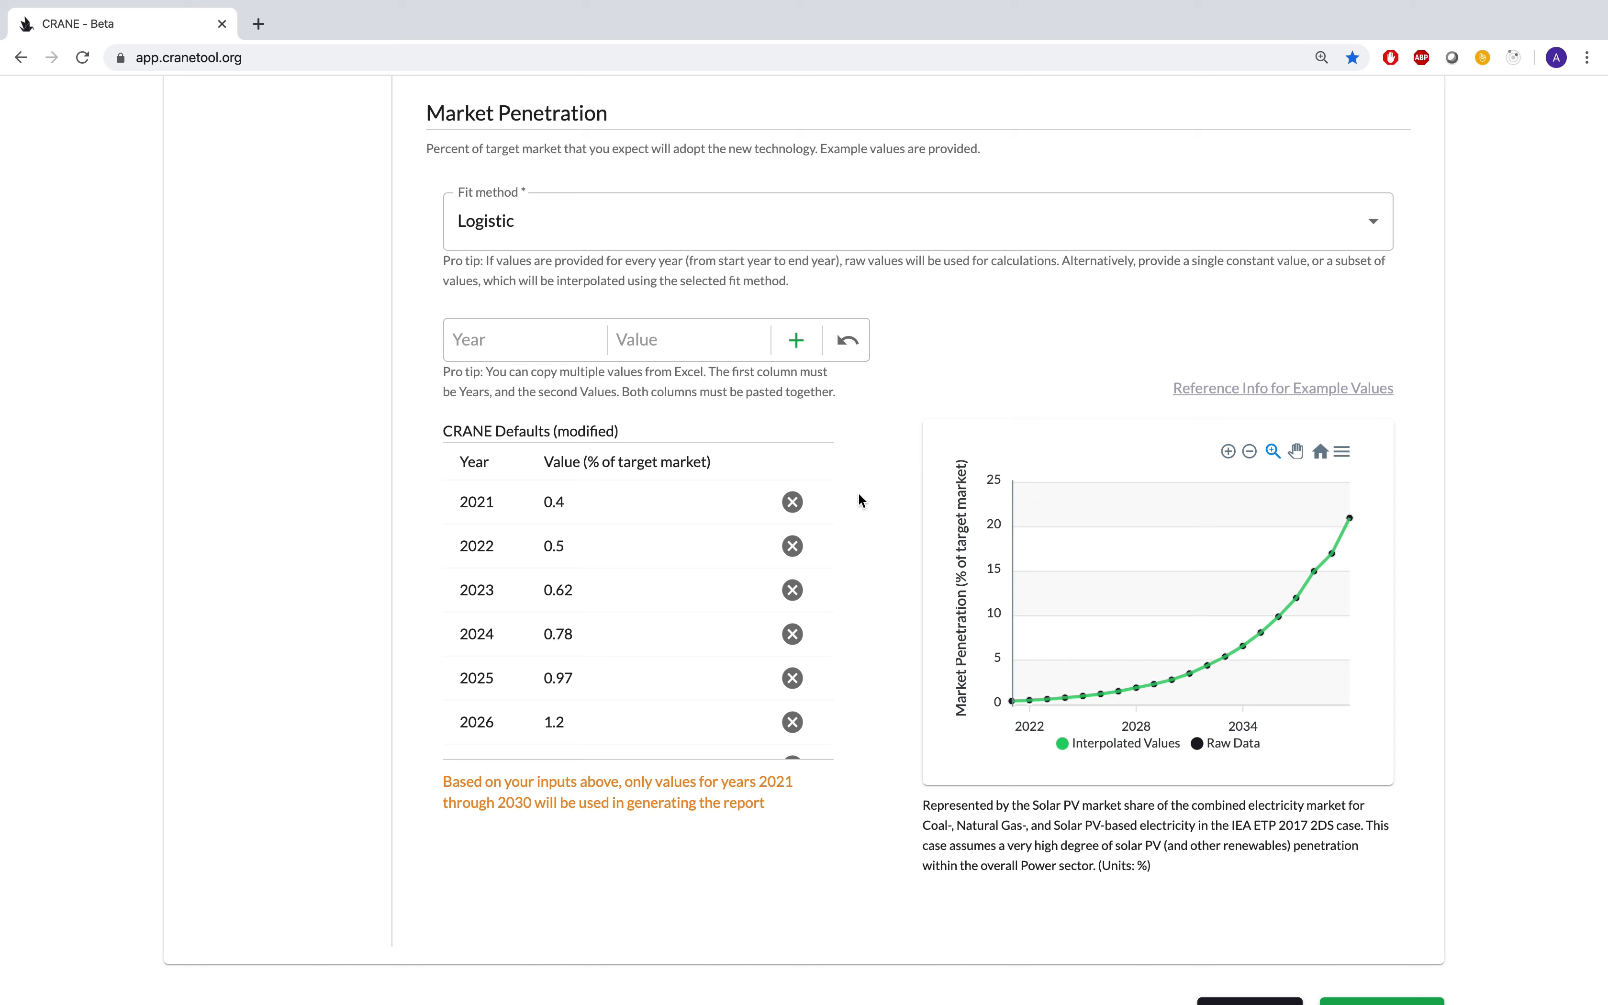
Step: Delete the 2021, 2022, 2023 and 2024 rows from the market penetration table
click(792, 502)
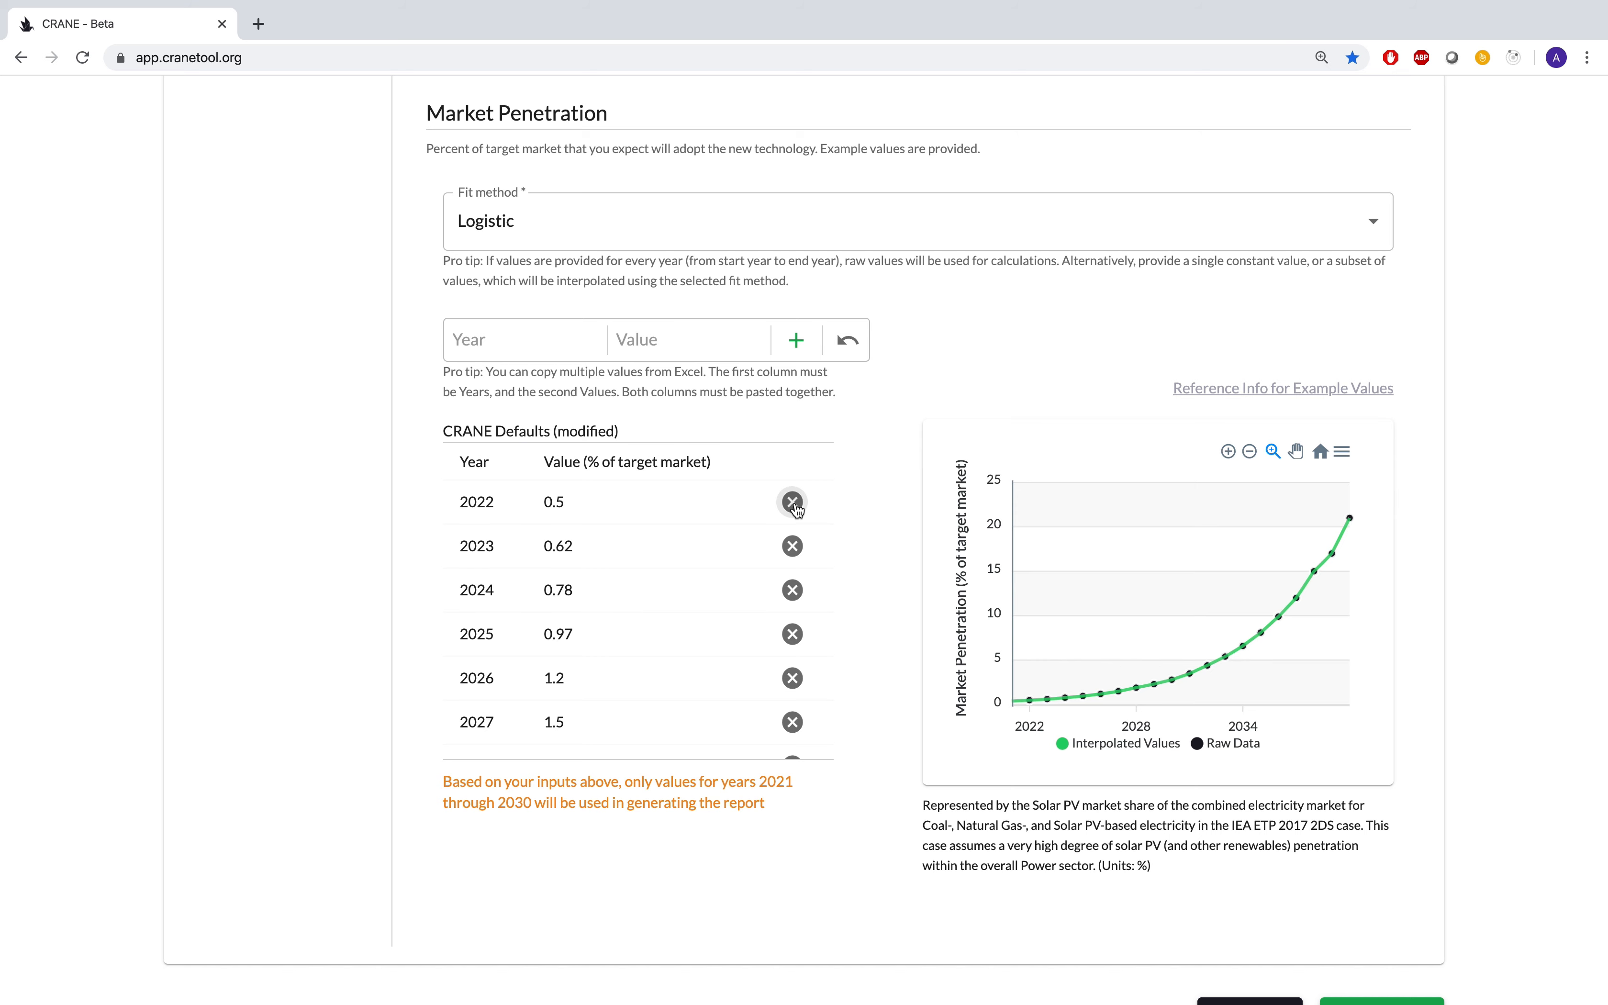
click(792, 502)
click(792, 502)
click(792, 502)
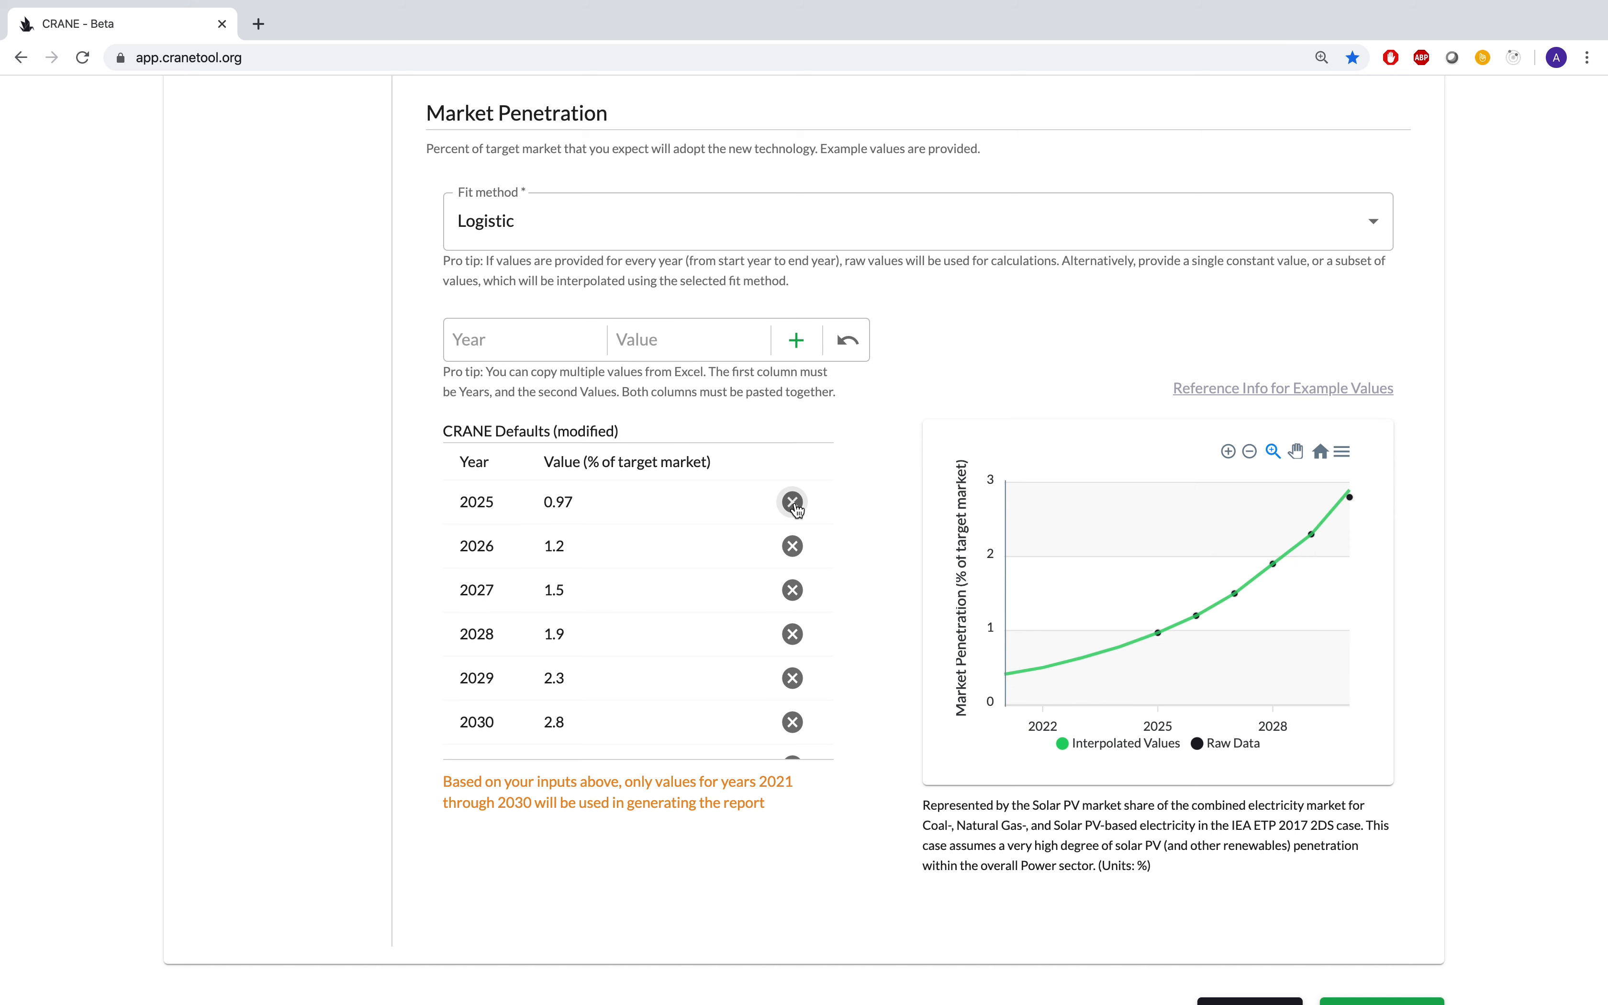
Step: Add a market penetration value of .5 for the year 2021
click(511, 355)
text(2021)
key(Tab)
text(.5)
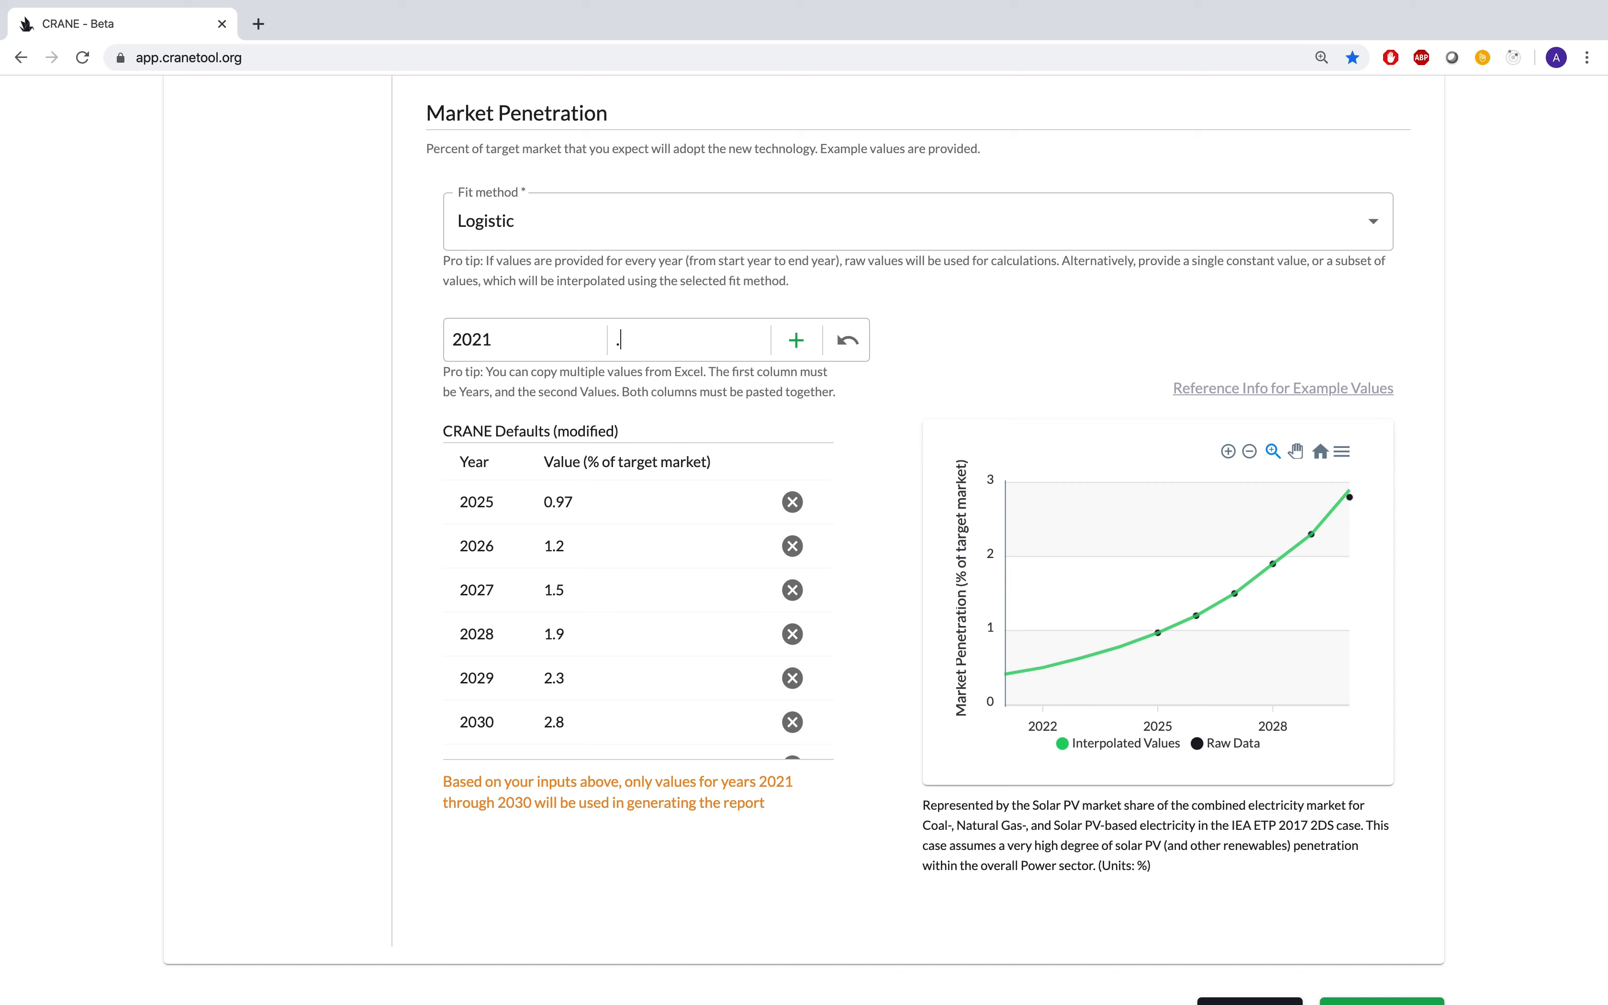
click(796, 342)
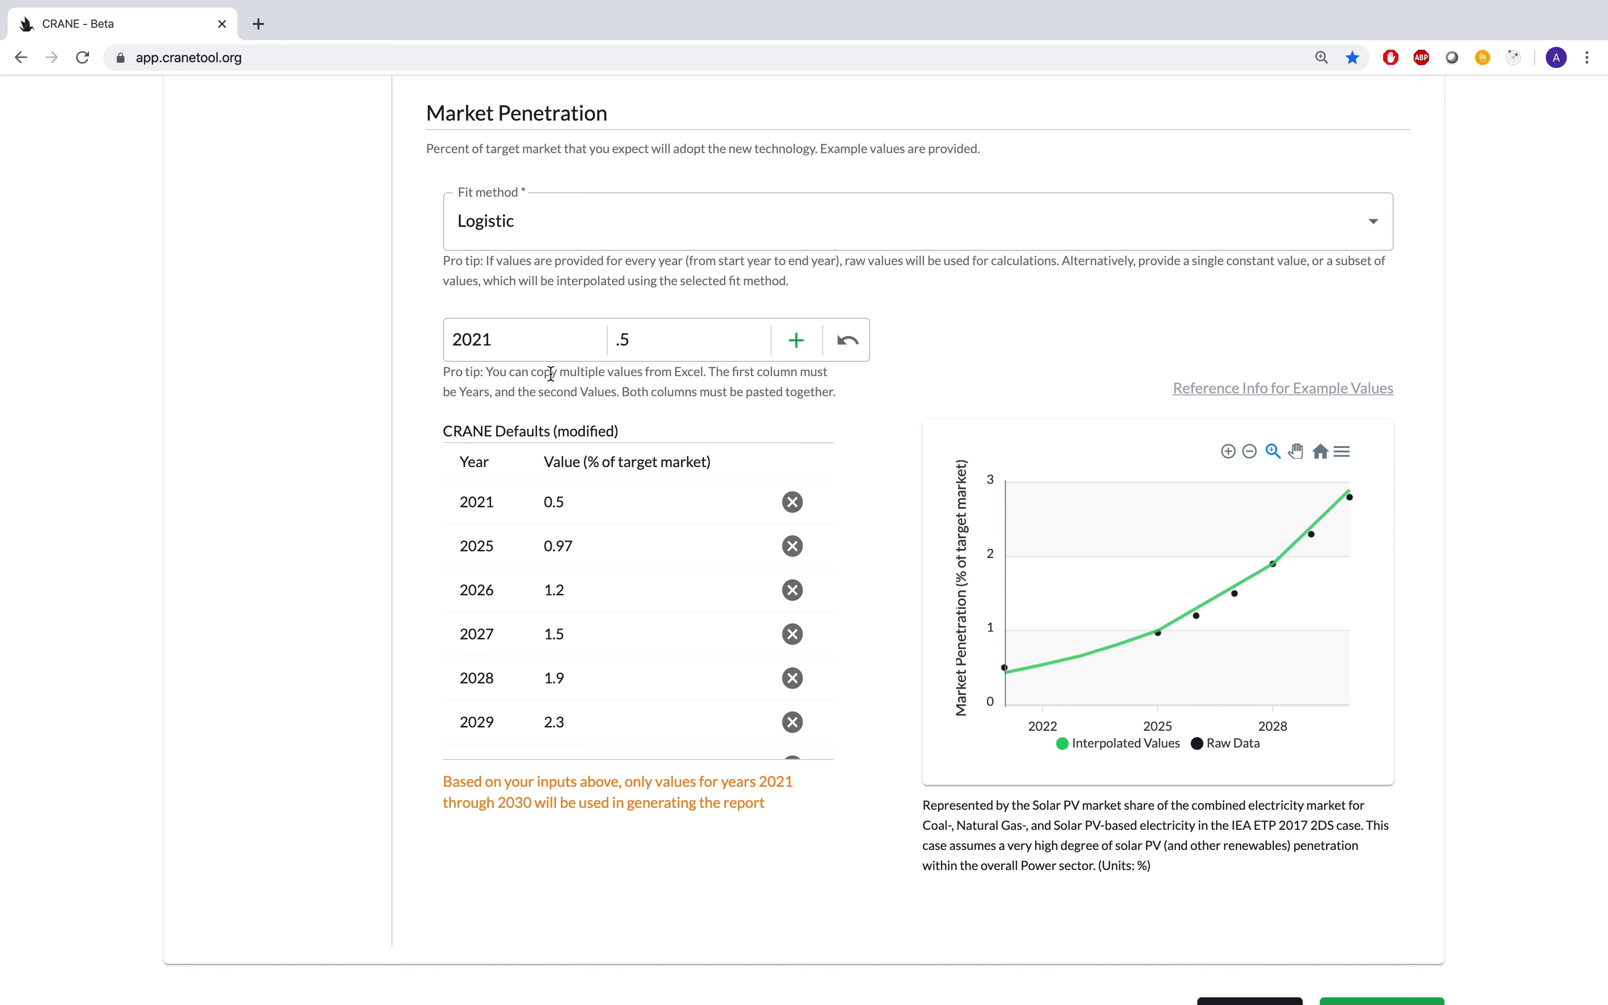
Step: Copy the 2021 to 2024 years with their 0 values from the Excel sheet into the market penetration table
click(523, 347)
key(super+Tab)
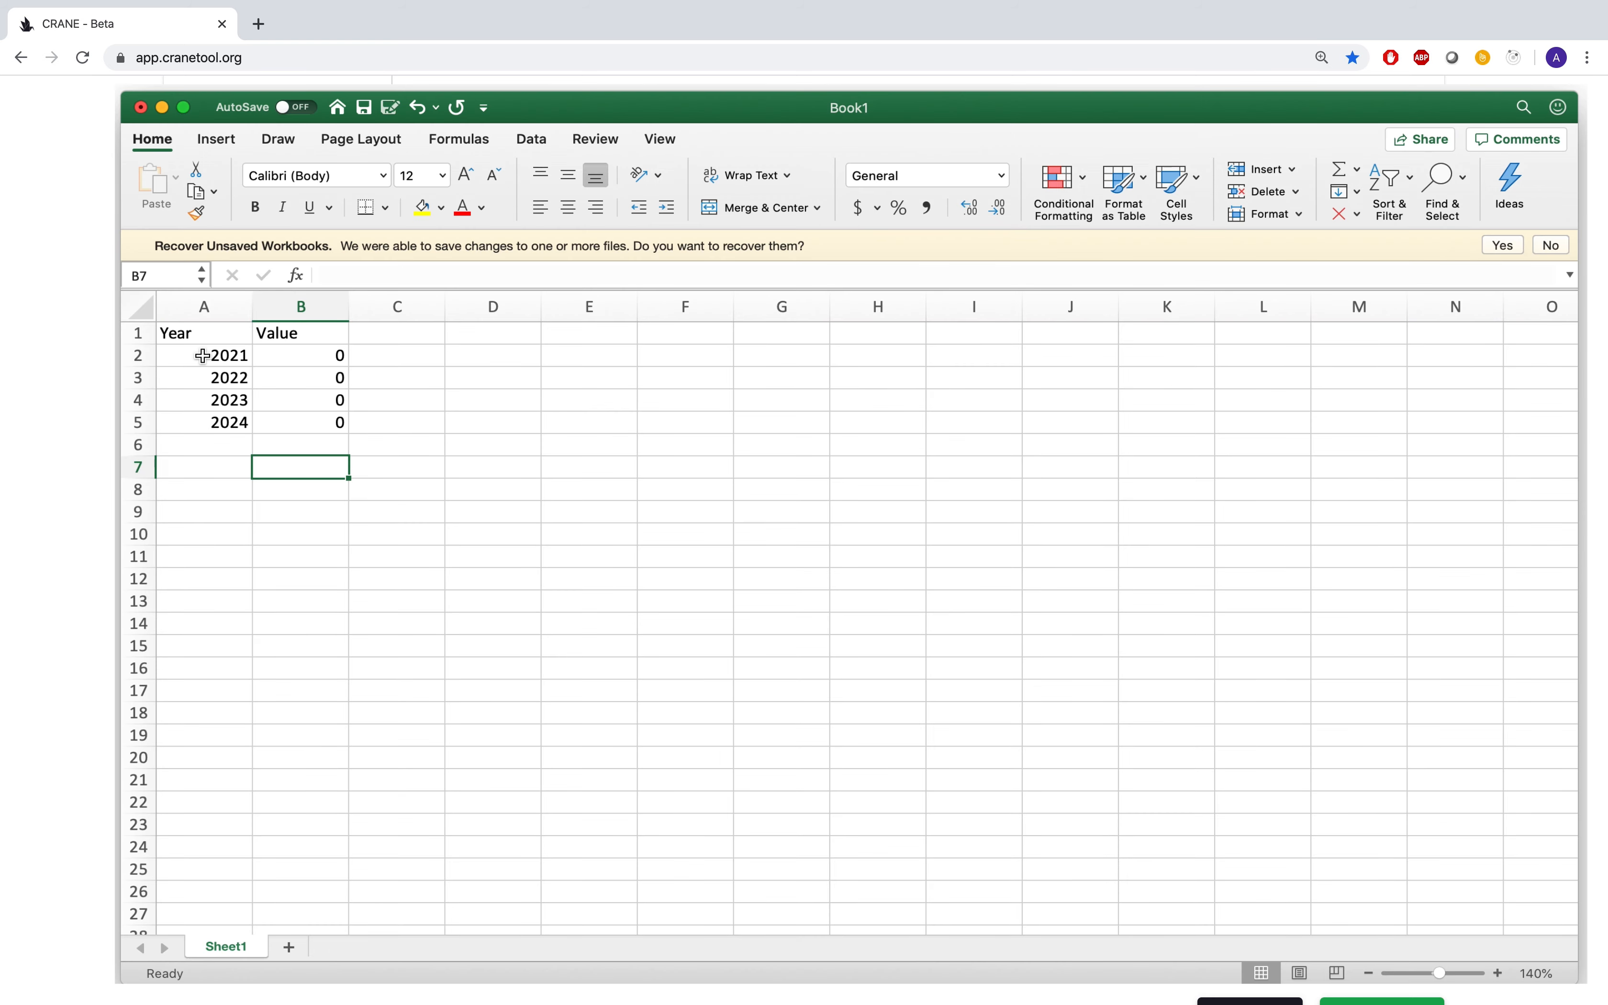
drag(166, 354, 305, 425)
key(super+c)
key(super+Tab)
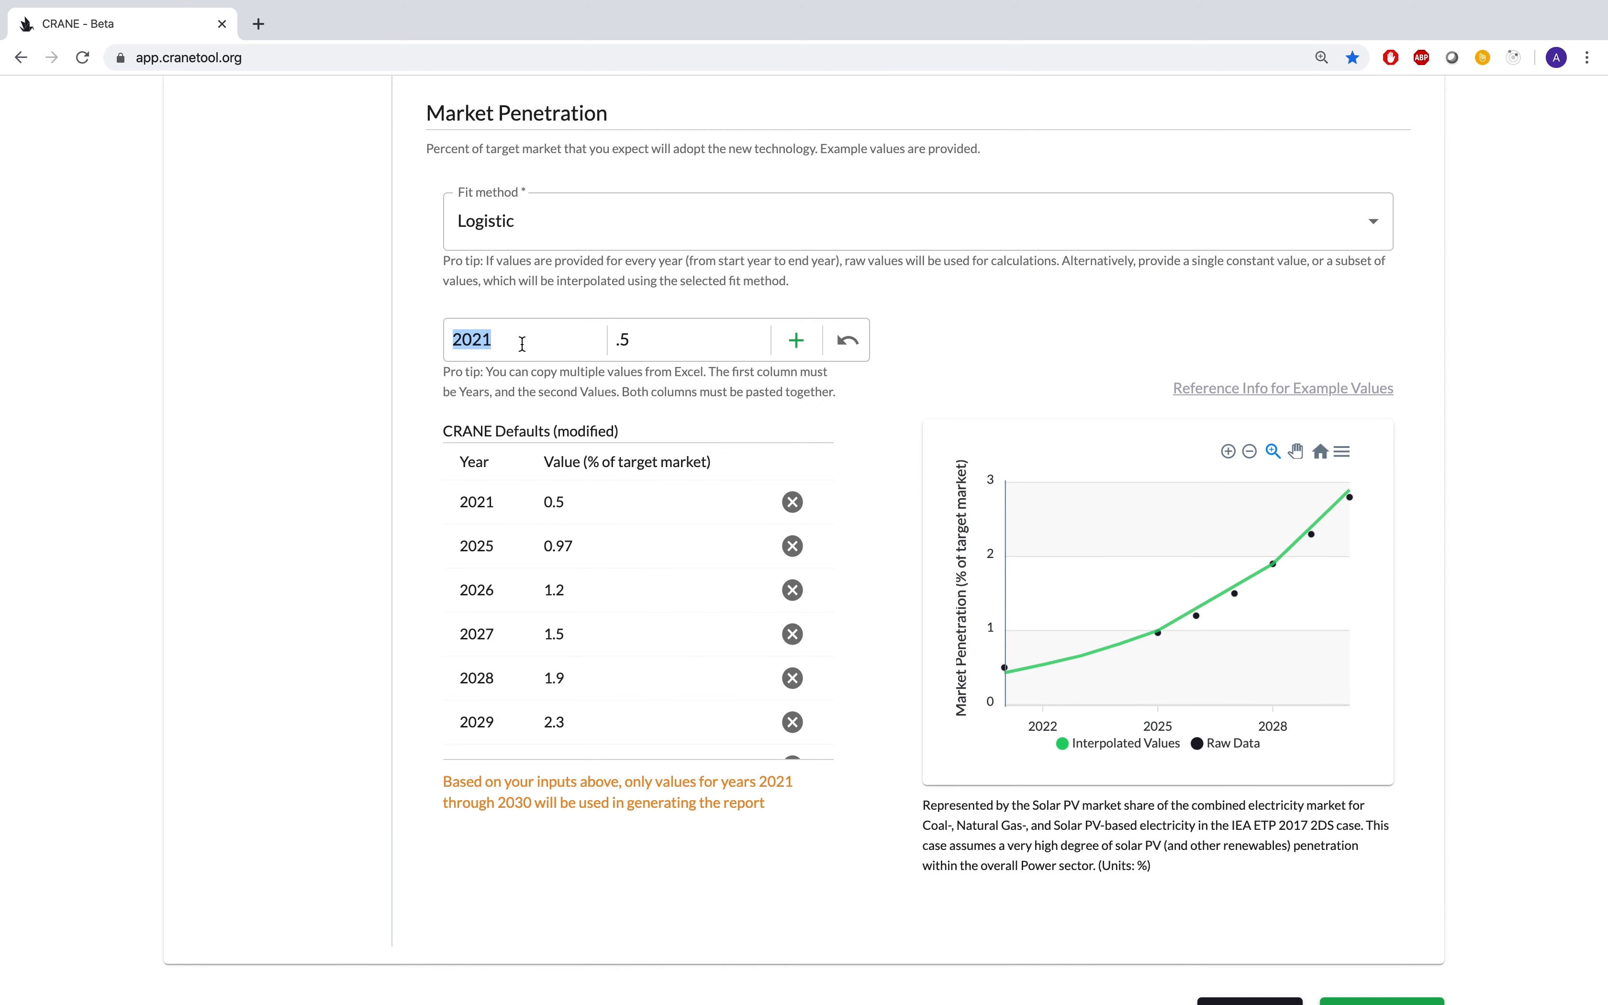
key(super+v)
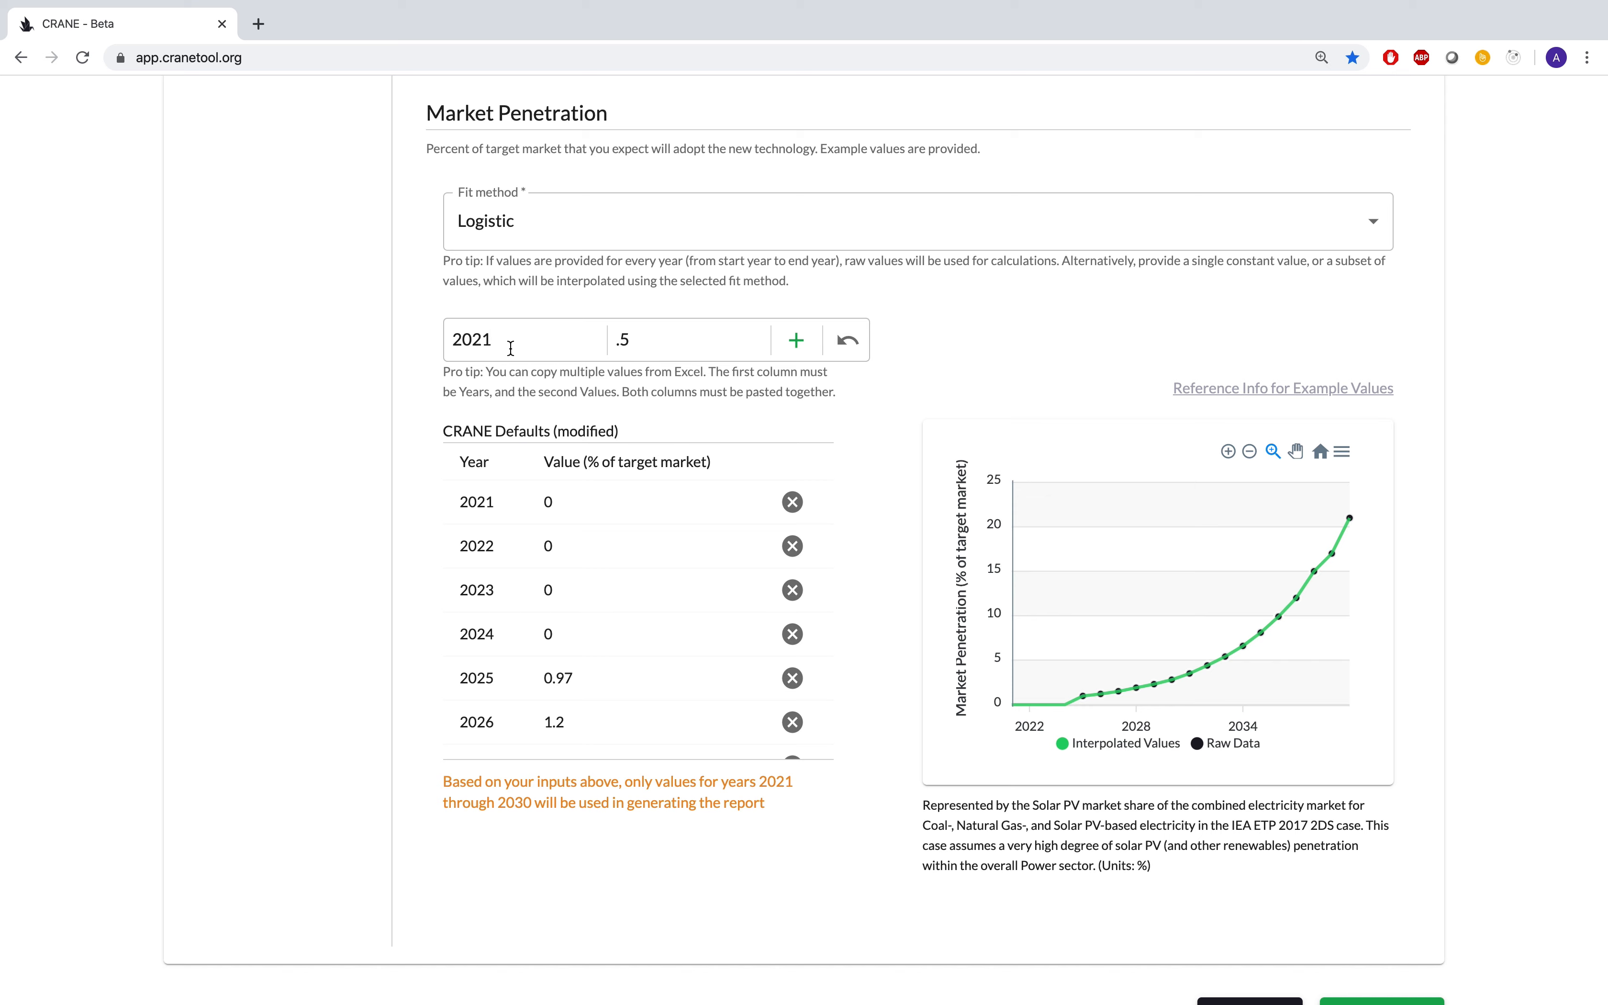
Step: Set the market penetration value for 2025 to 10
key(BackSpace)
text(5)
click(657, 341)
key(BackSpace)
key(BackSpace)
text(10)
click(794, 354)
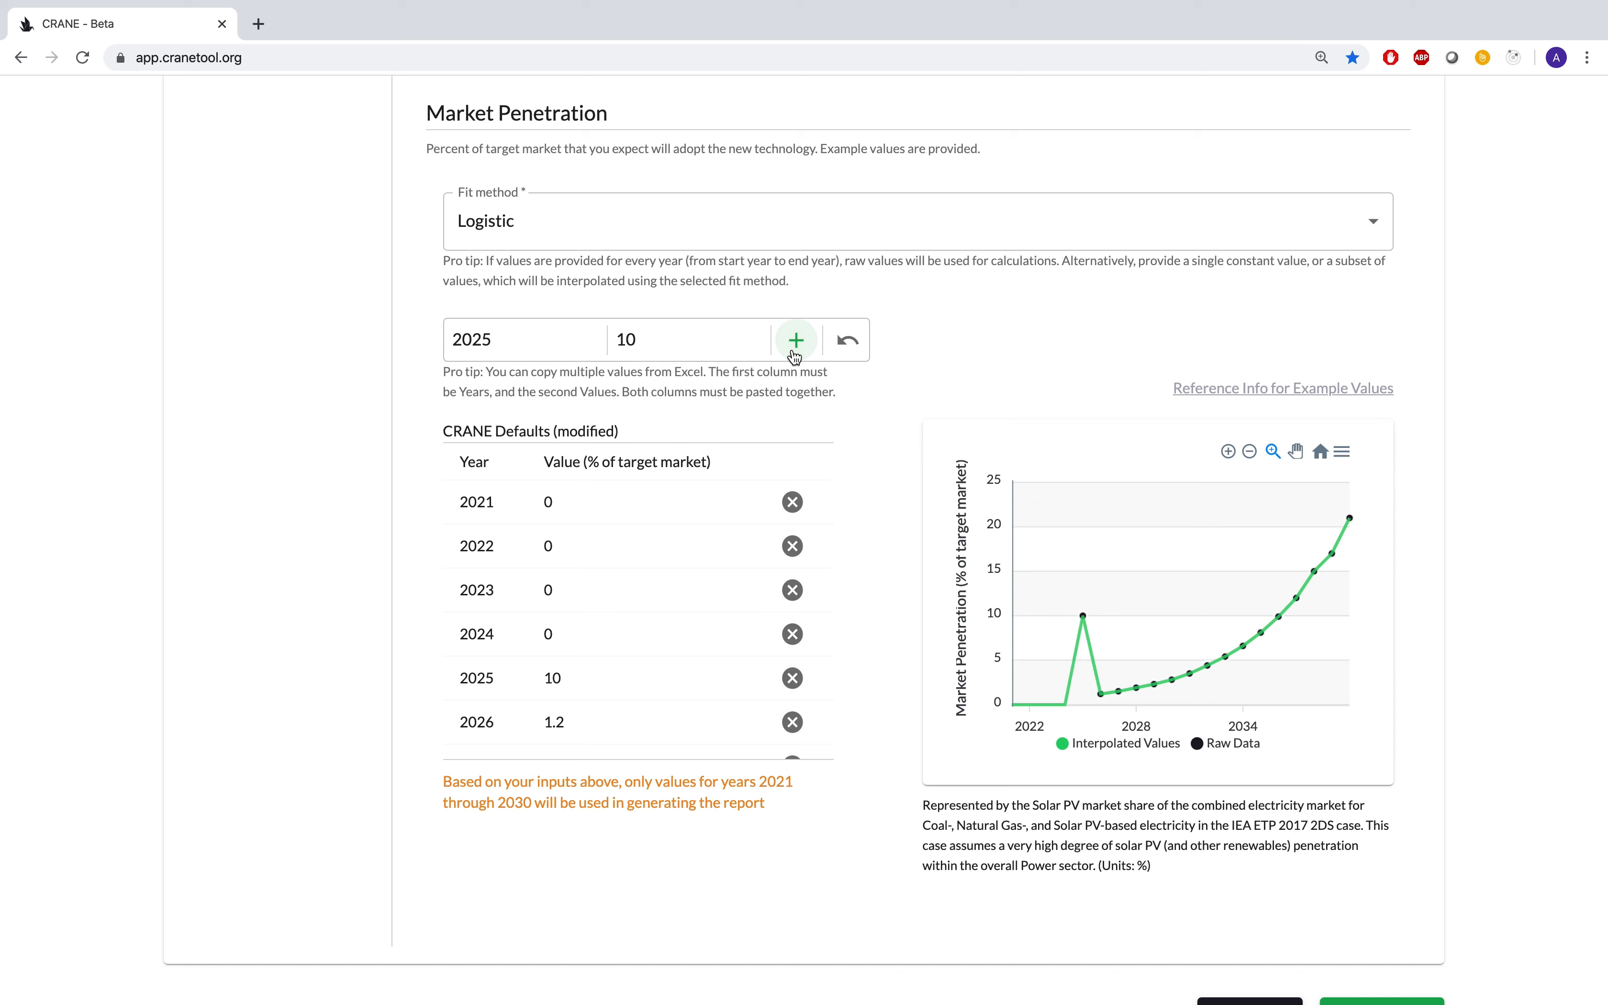
Step: Delete the rows for 2021 through 2025 from the market penetration table
click(792, 678)
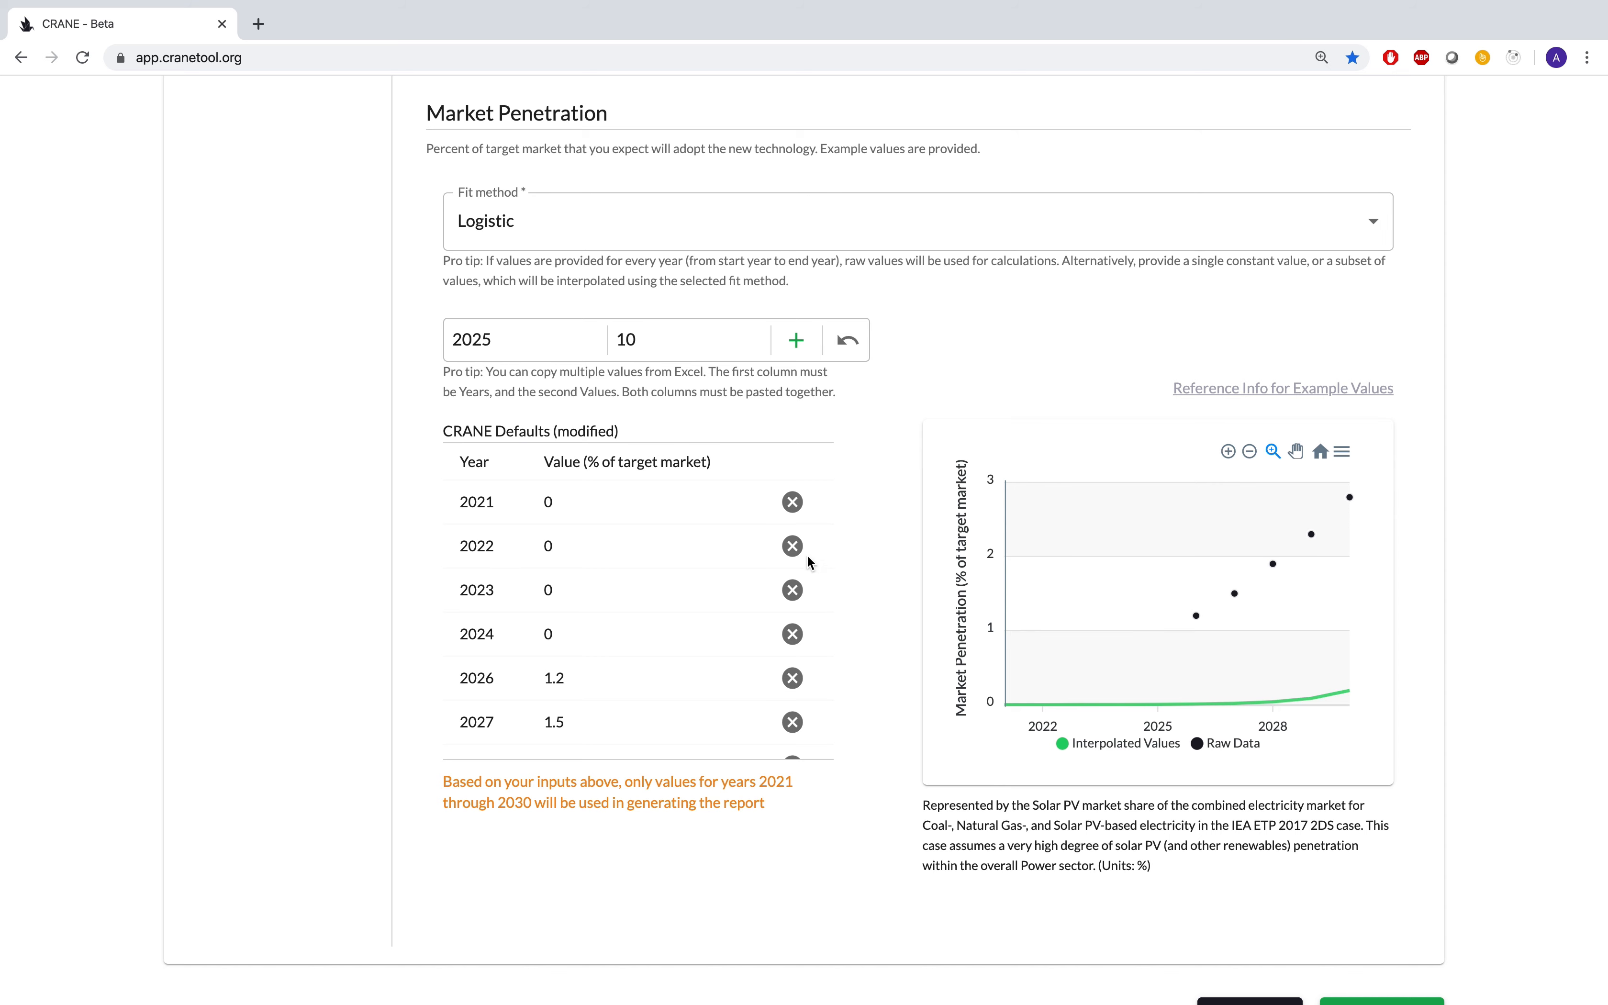
click(794, 549)
click(794, 548)
click(794, 549)
click(792, 502)
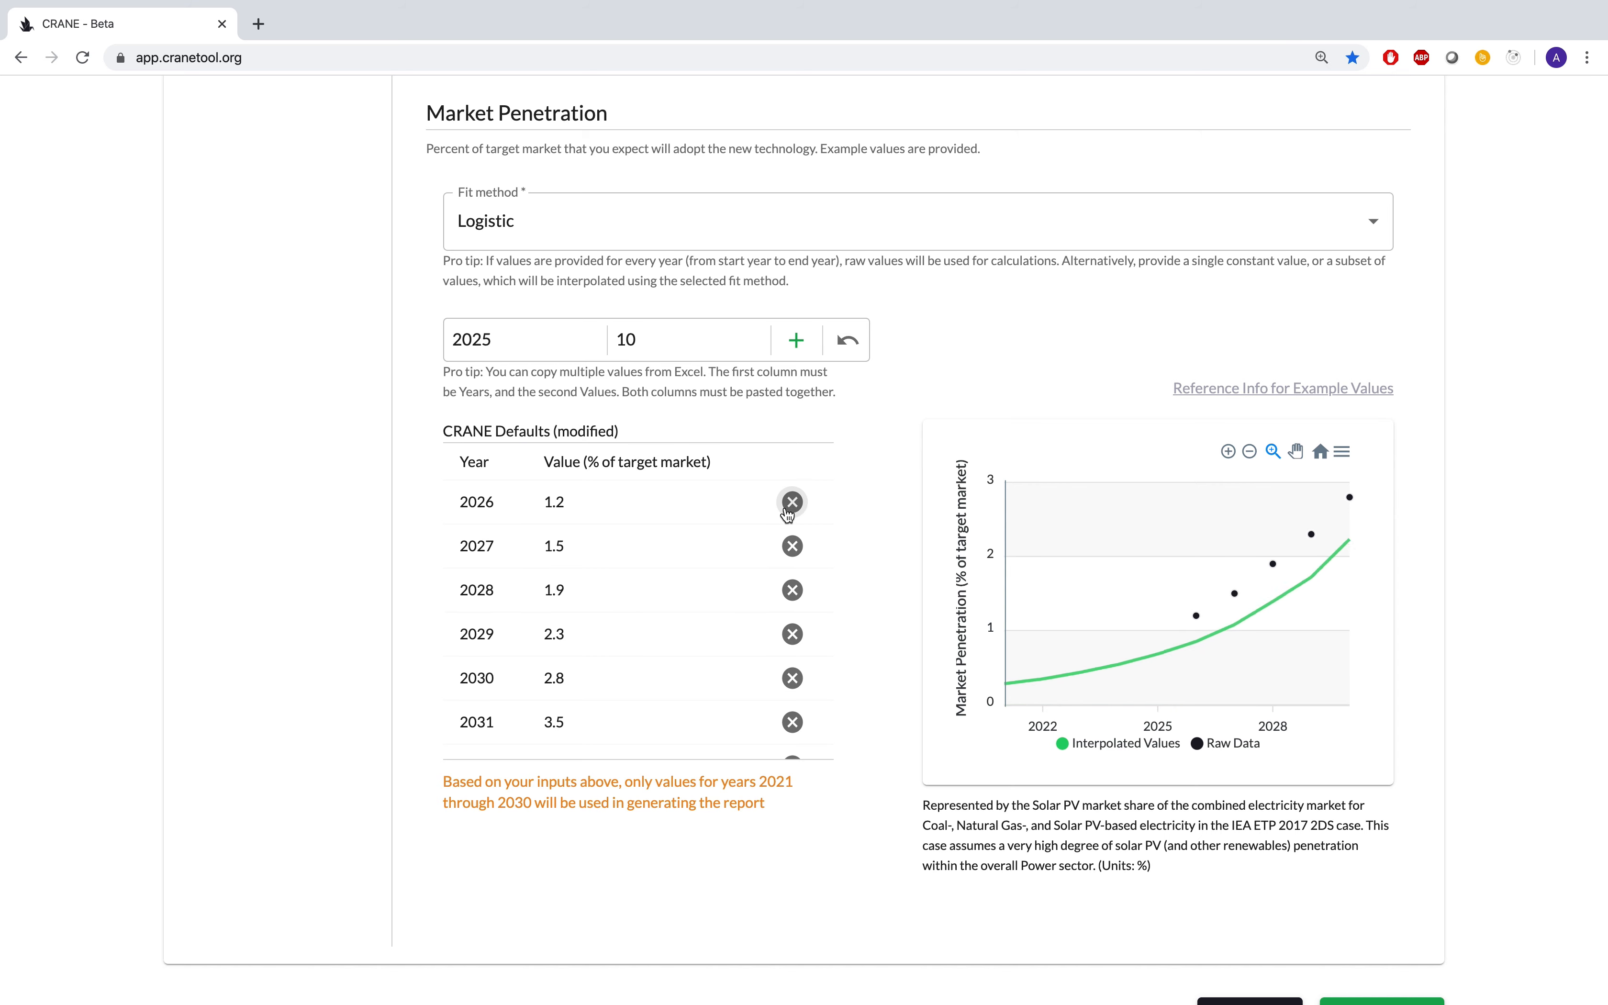
Step: Try the Linear fit method for market penetration and return it to Logistic
click(1372, 229)
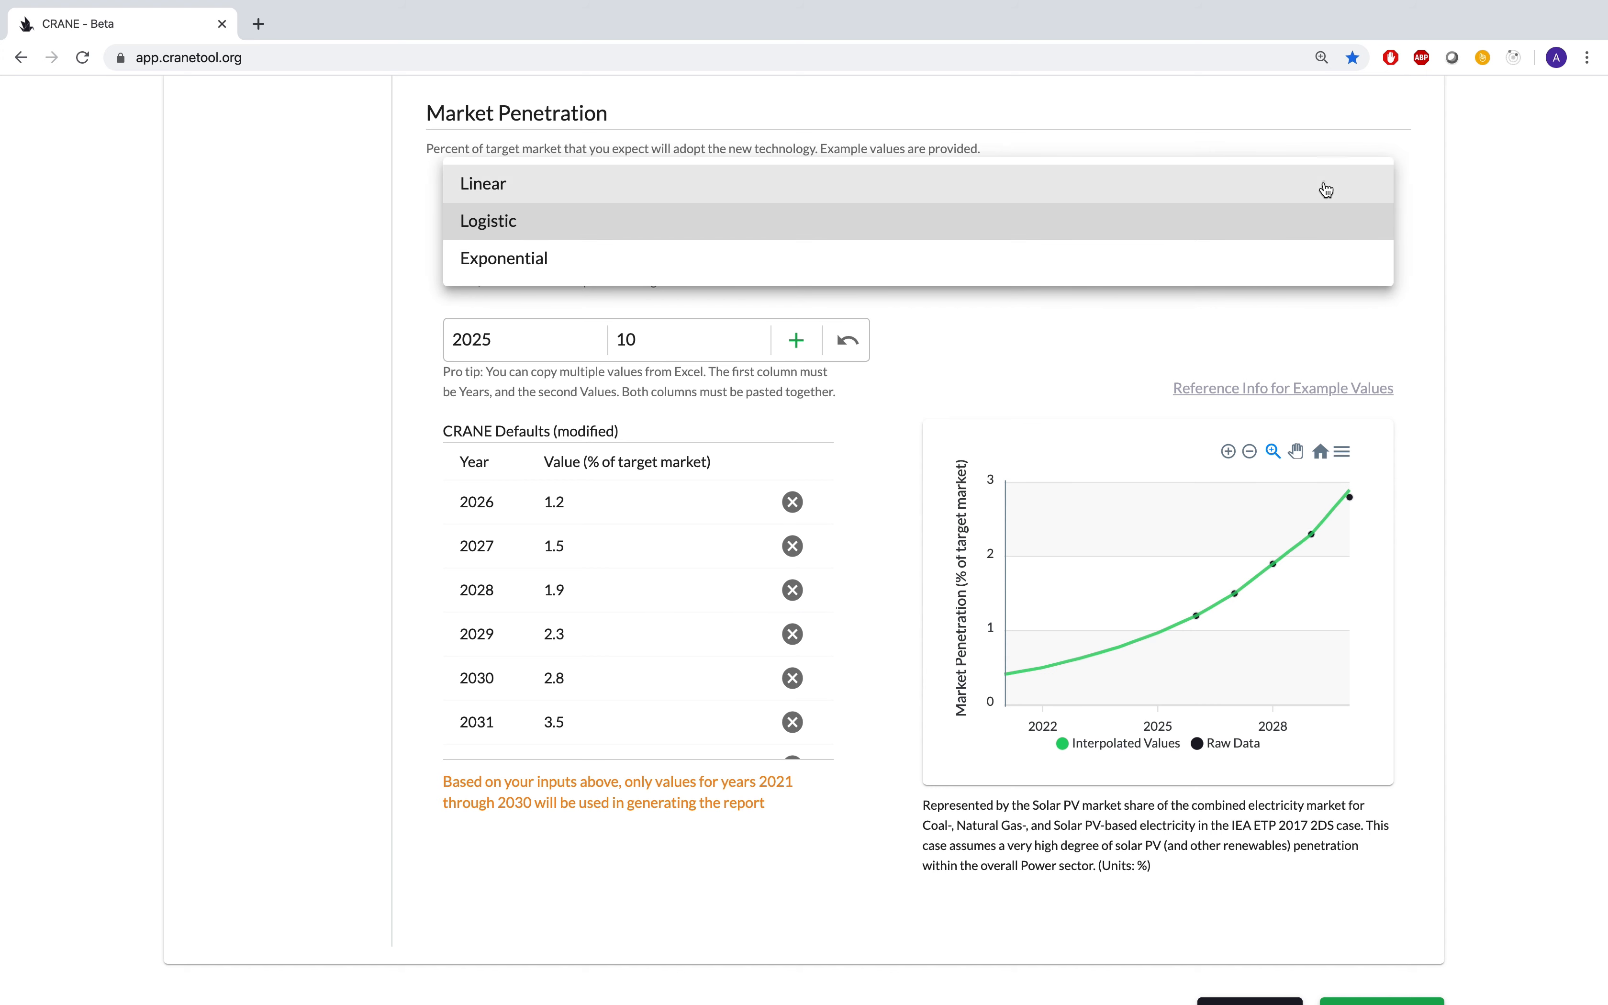
click(1325, 186)
click(1362, 216)
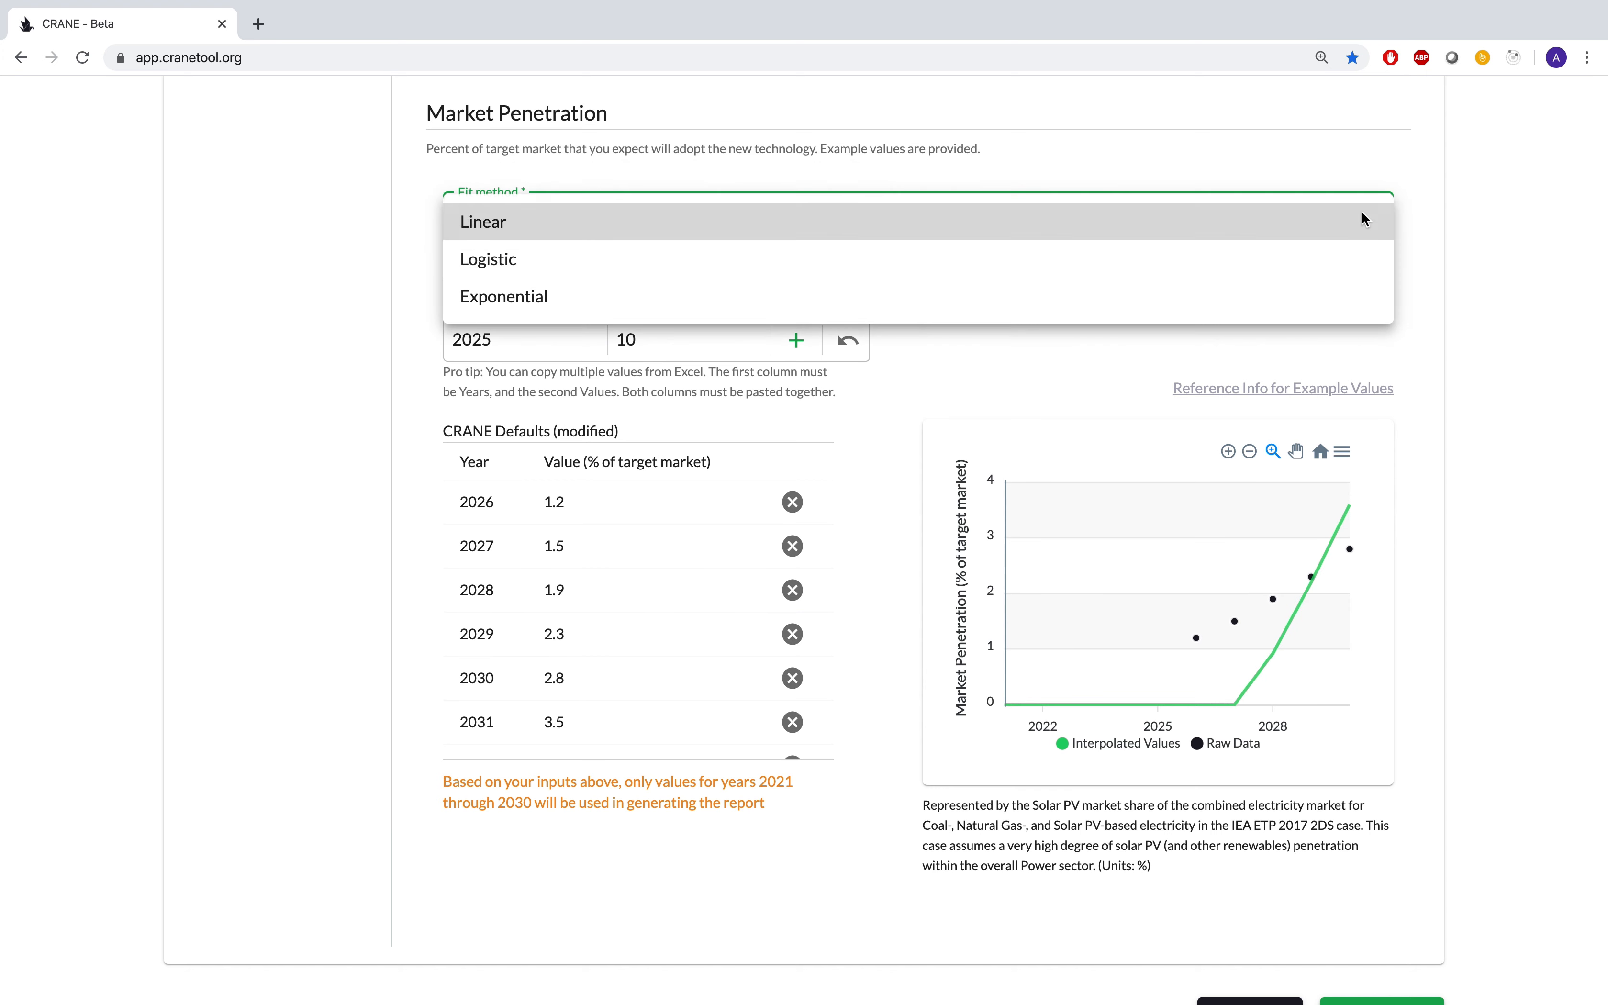
click(1358, 251)
click(1451, 350)
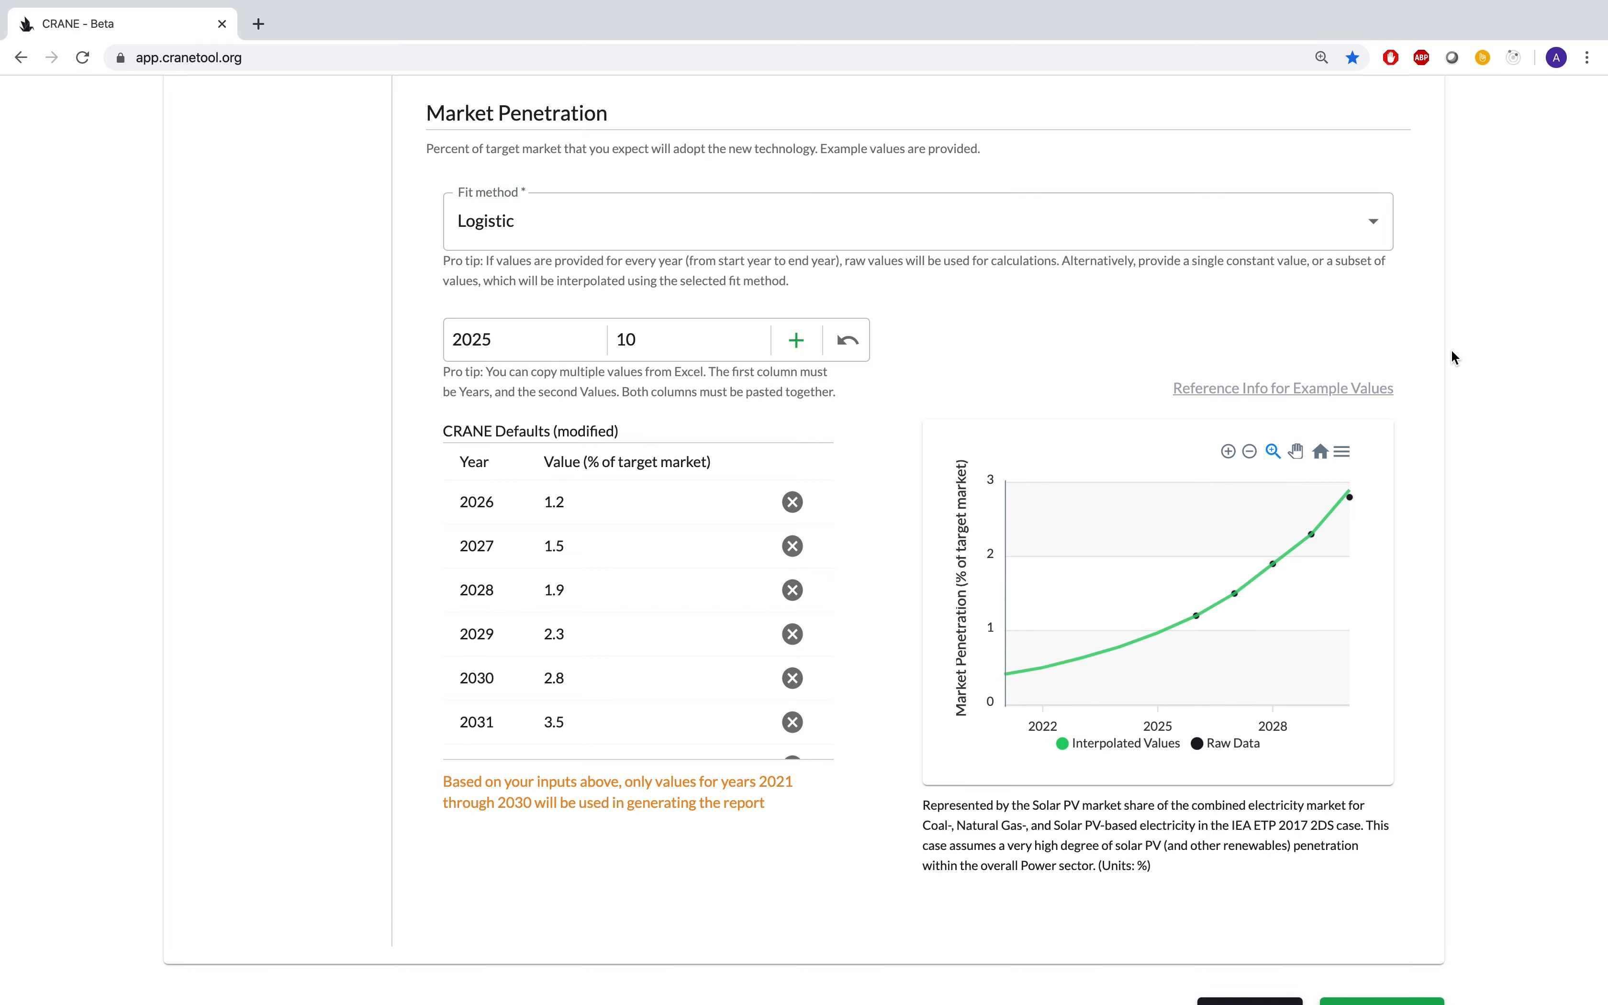
Step: Open the Established Market section and examine its incumbent low-GHG technology and cannibalization settings
scroll(1452, 352, up, 10)
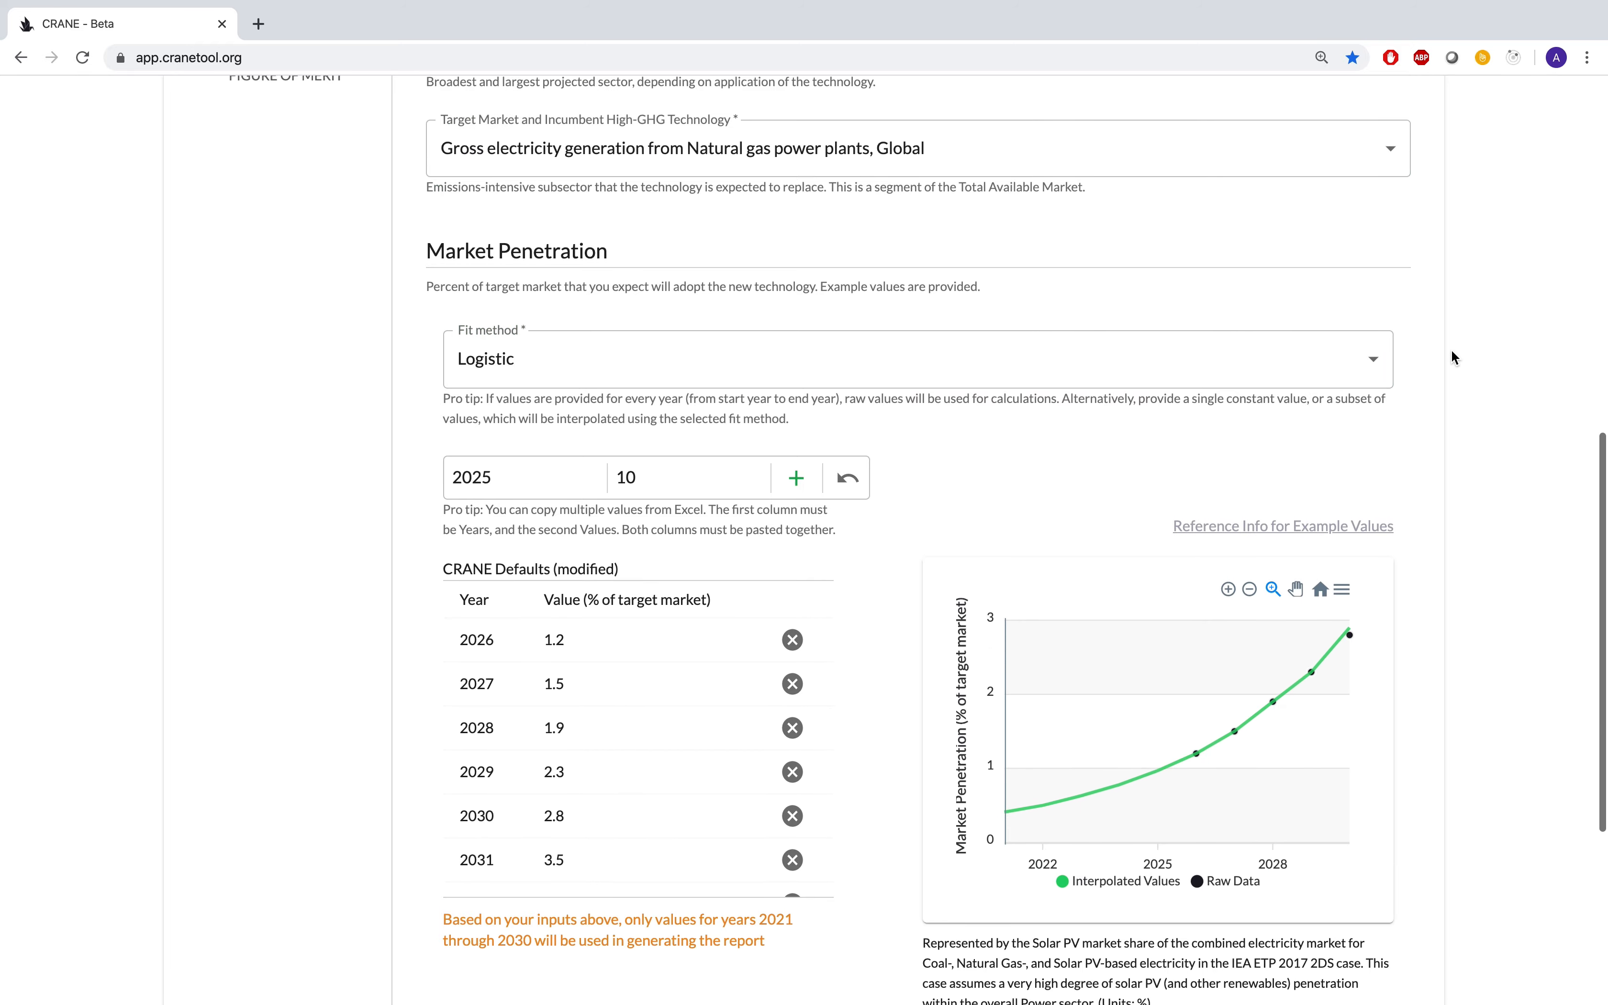
scroll(1451, 352, up, 6)
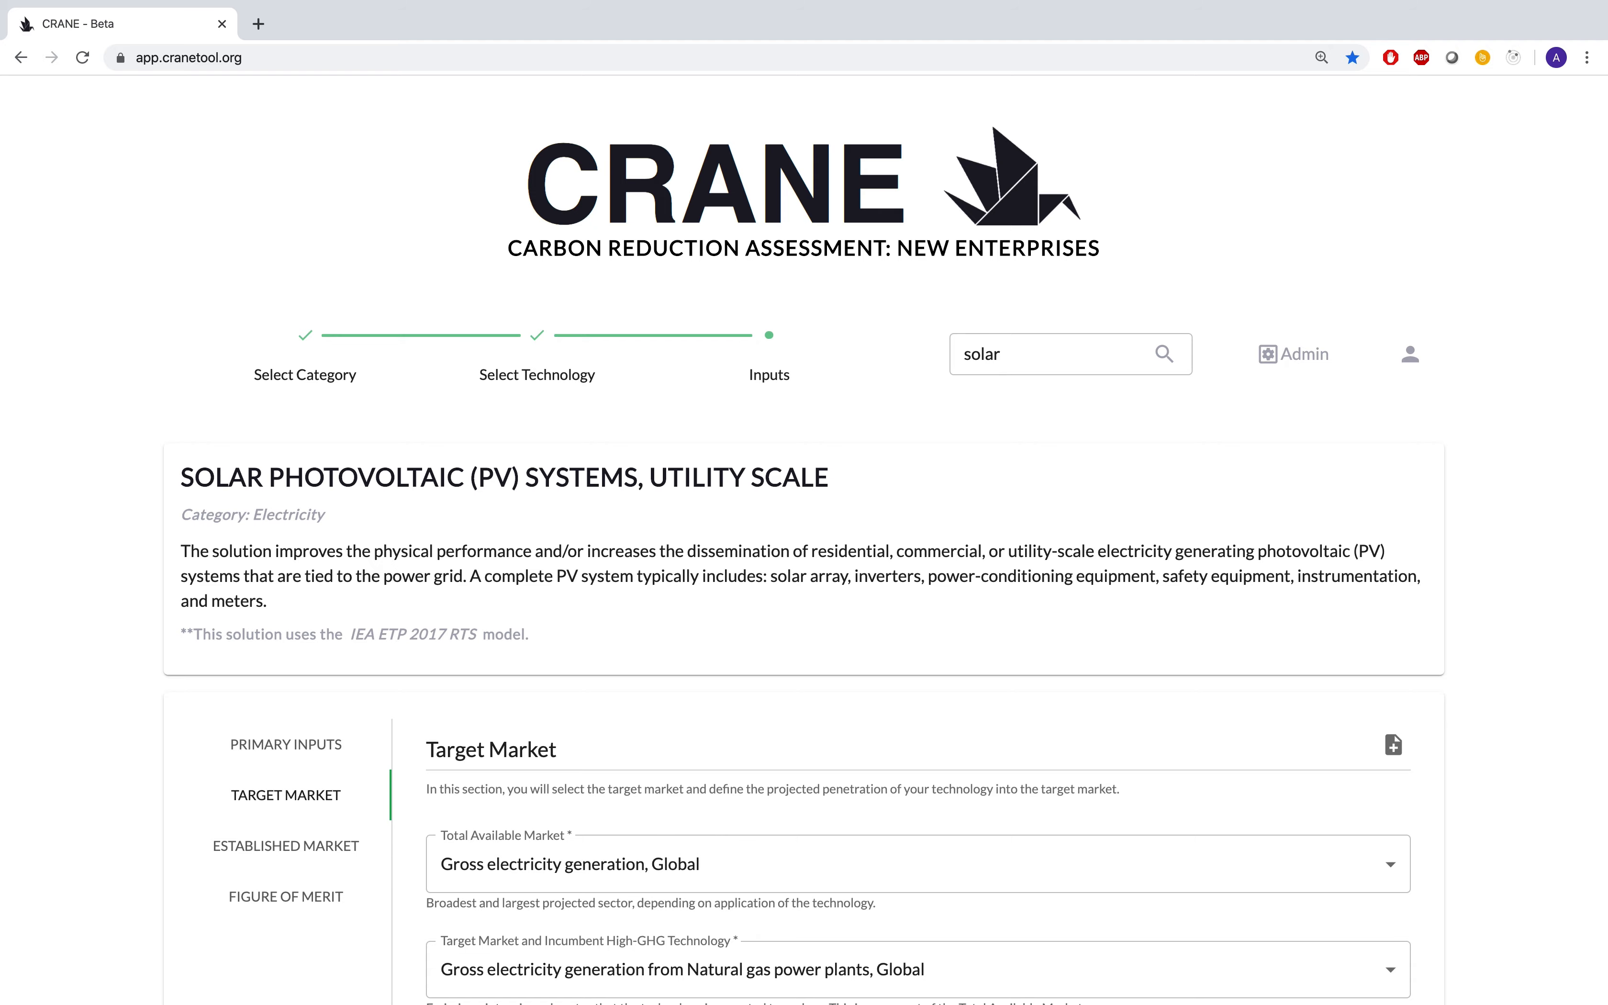
click(277, 858)
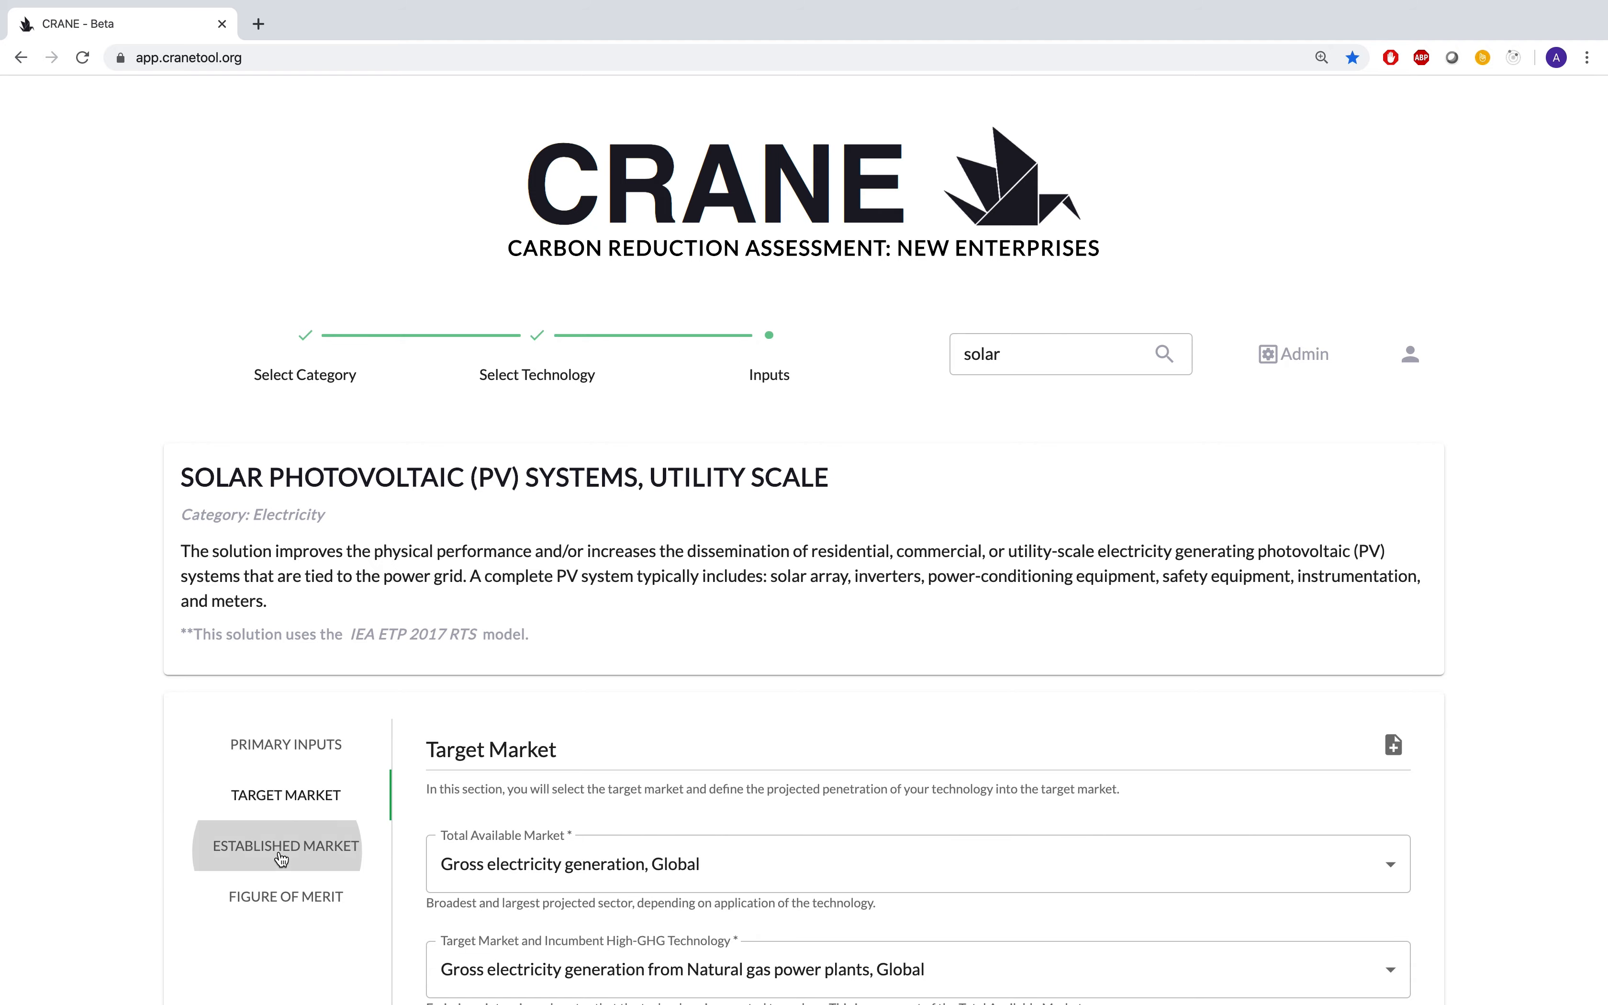
scroll(92, 791, down, 3)
scroll(92, 791, down, 6)
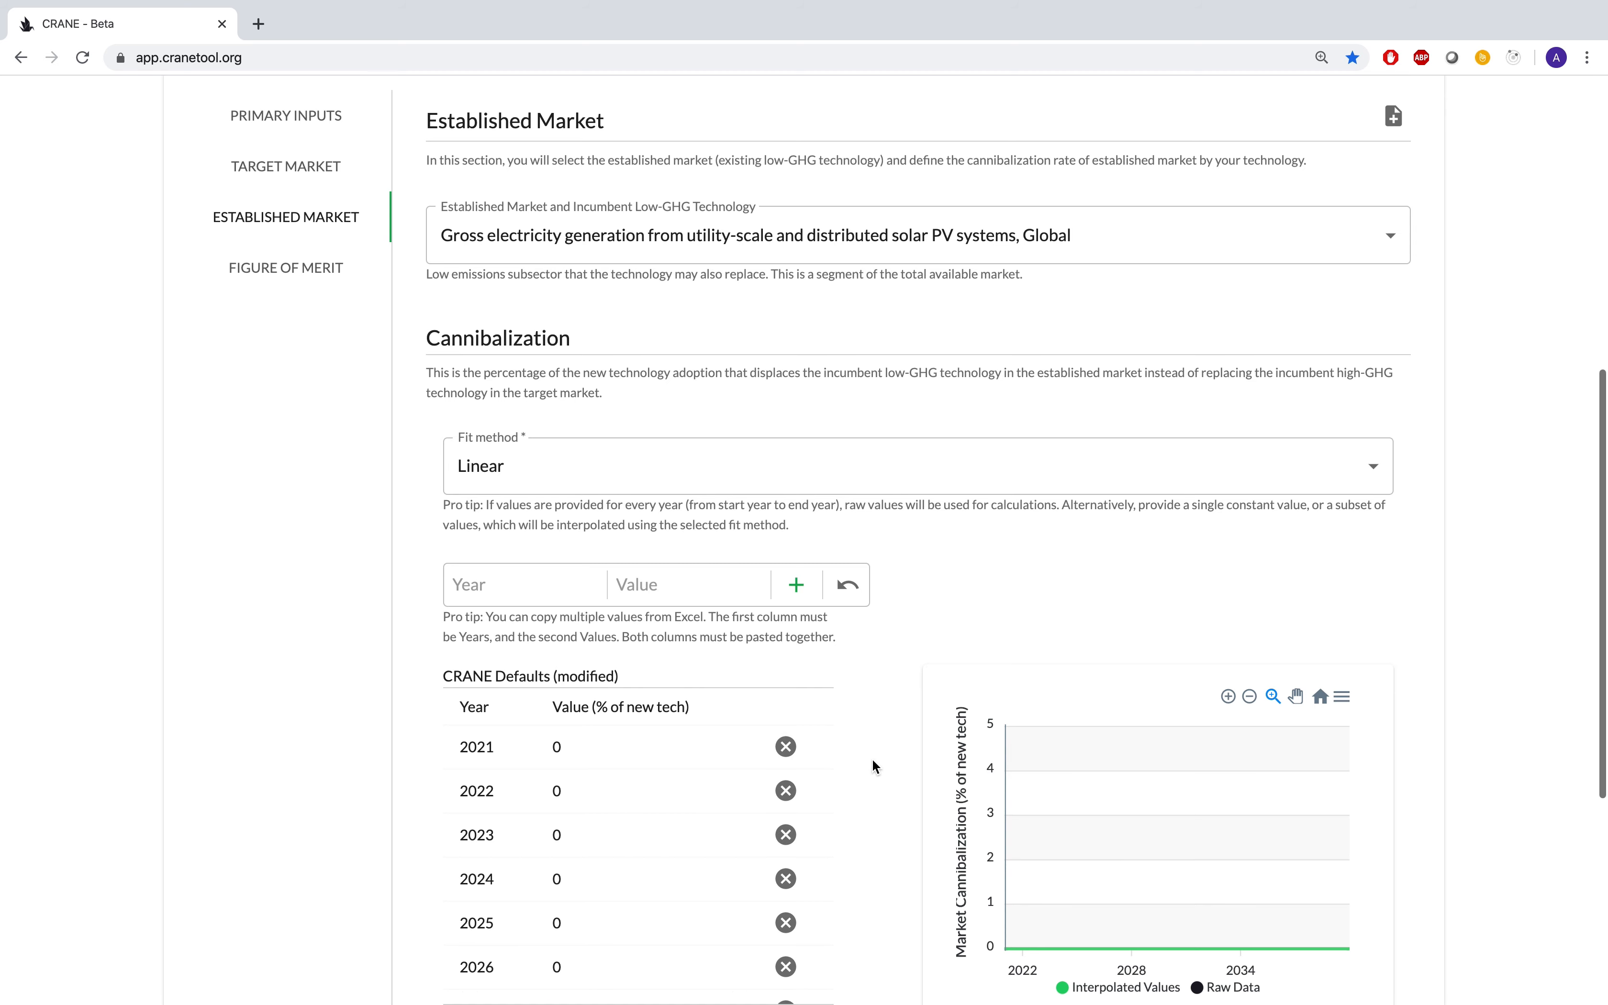
scroll(872, 762, down, 4)
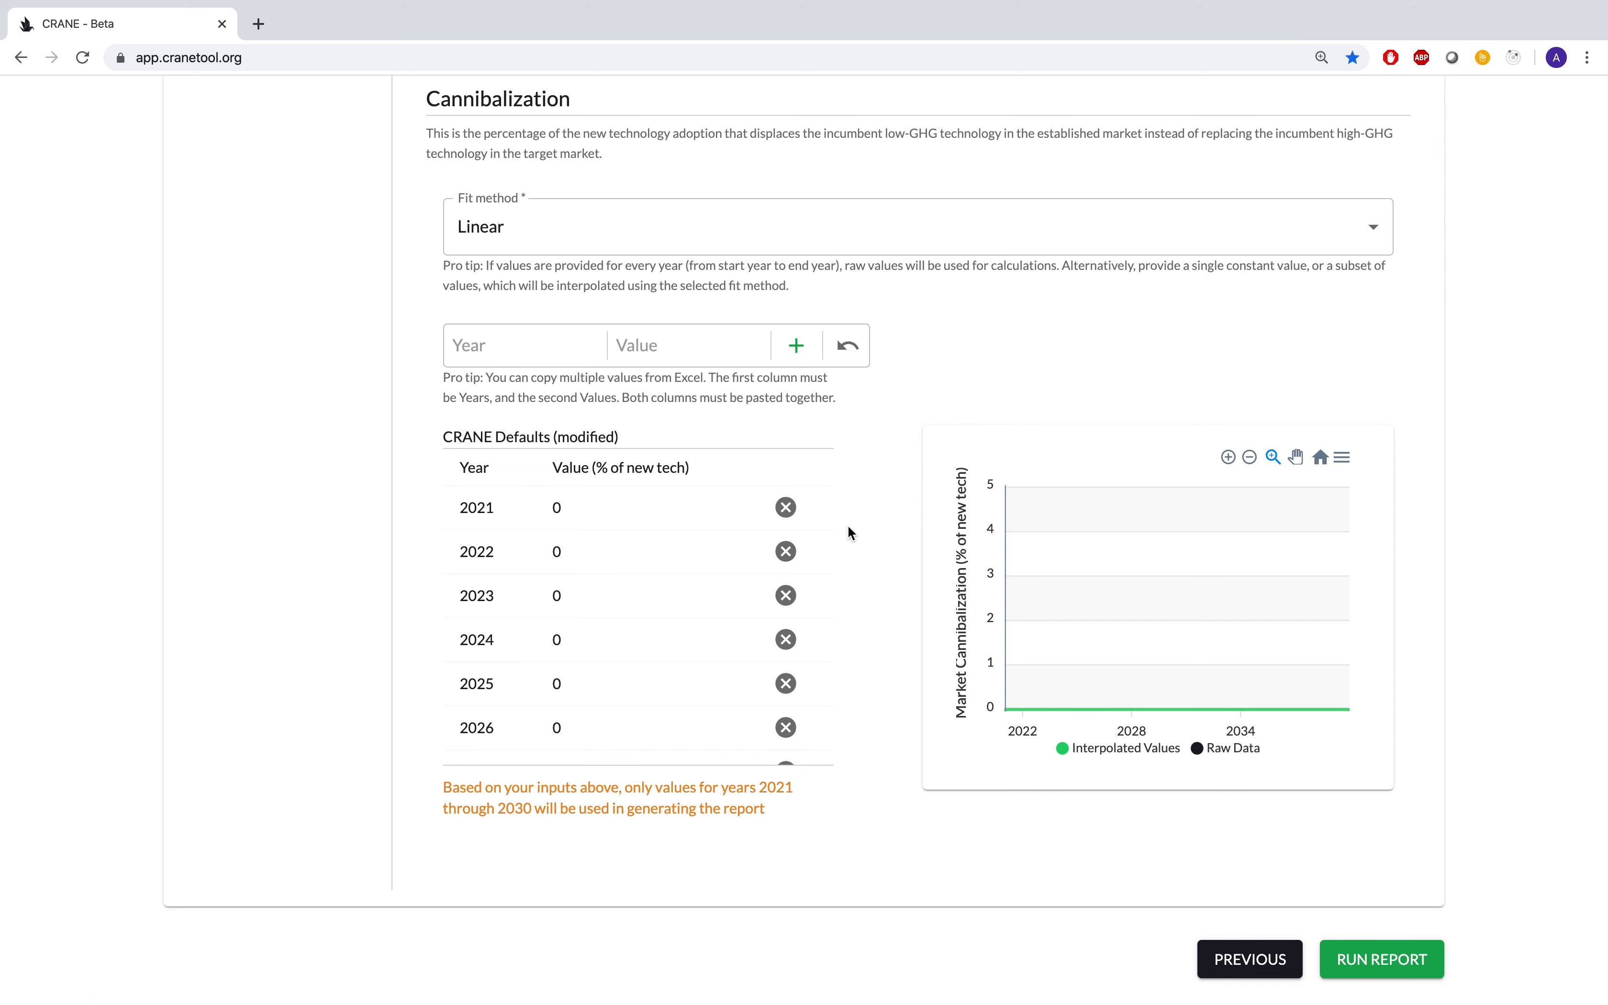
Step: Delete every default row from 2021 through 2040 in the cannibalization table
click(787, 510)
click(788, 509)
click(787, 510)
click(787, 510)
click(787, 511)
click(787, 511)
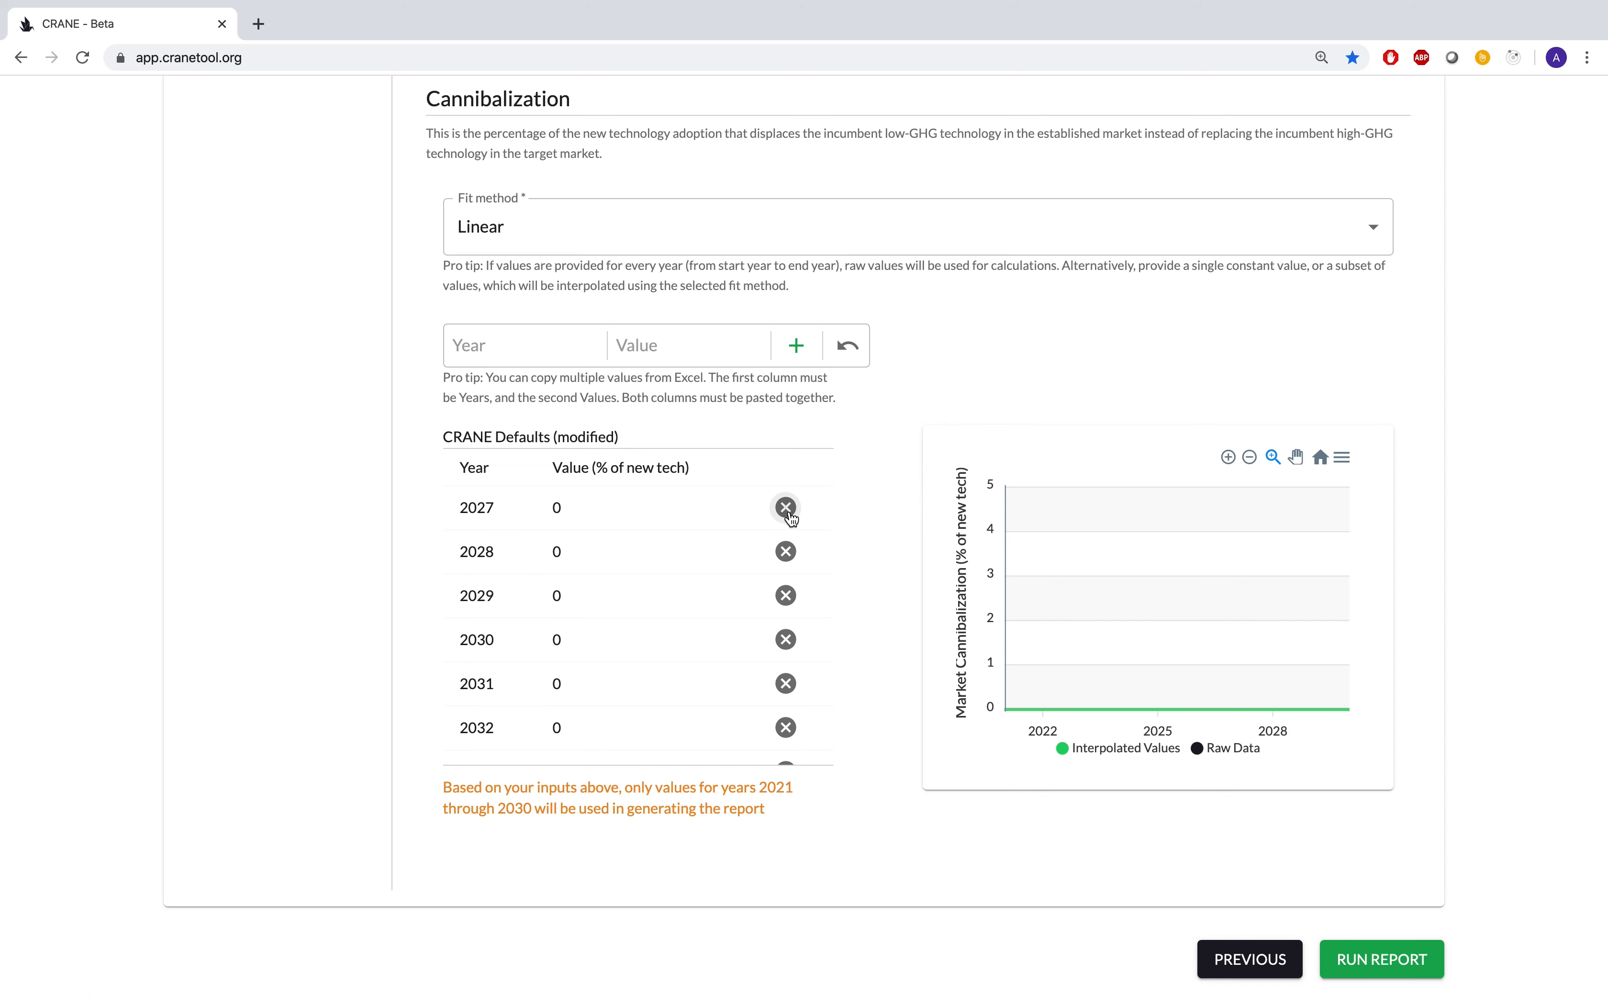
click(788, 511)
click(787, 511)
click(787, 511)
click(787, 508)
click(787, 508)
click(786, 508)
click(786, 508)
click(786, 508)
click(787, 509)
click(786, 509)
click(786, 508)
click(787, 509)
click(787, 509)
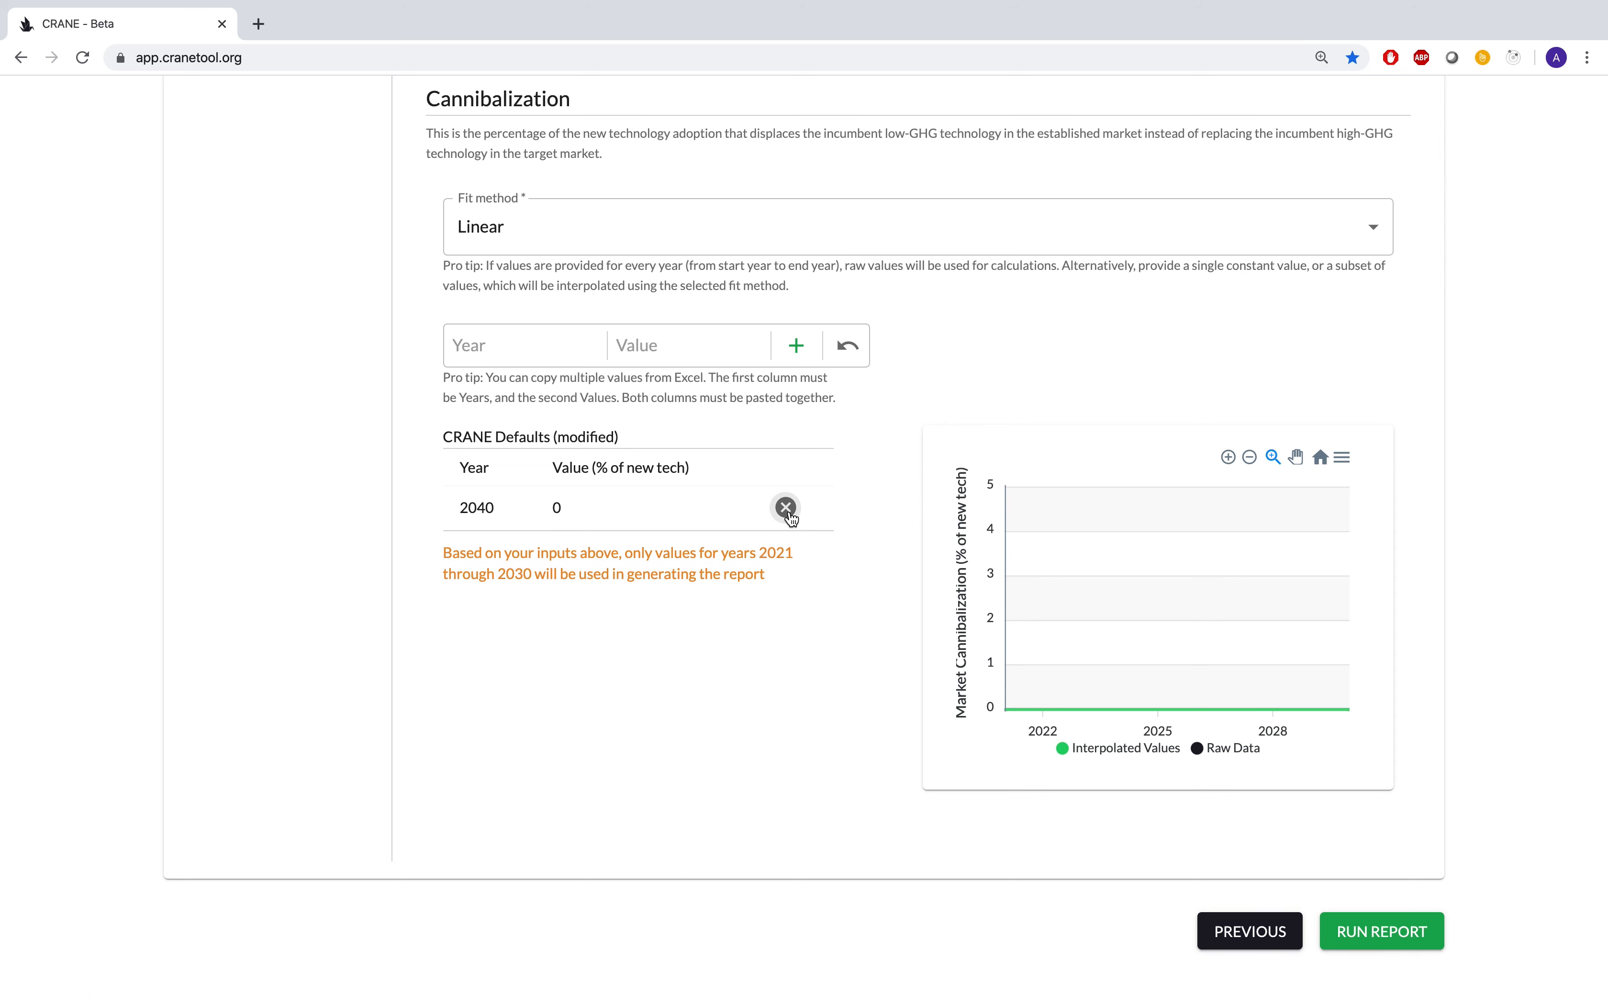
click(788, 509)
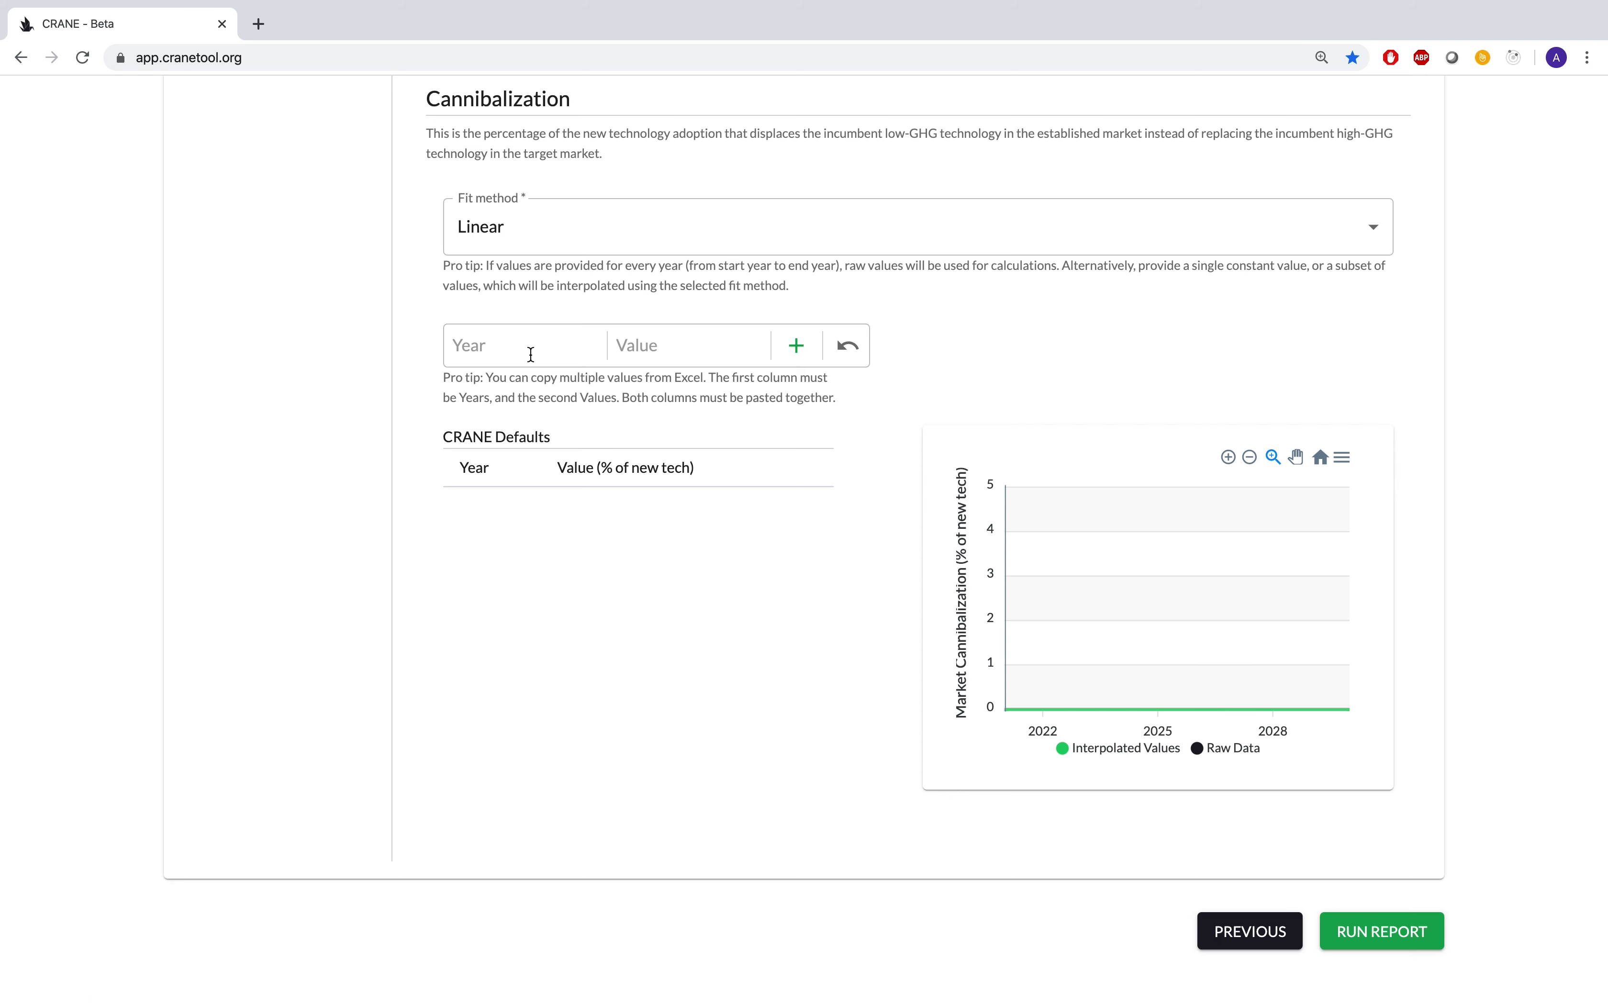
Step: Add a cannibalization value of 3 for the year 2025
text(2025)
click(670, 341)
text(3)
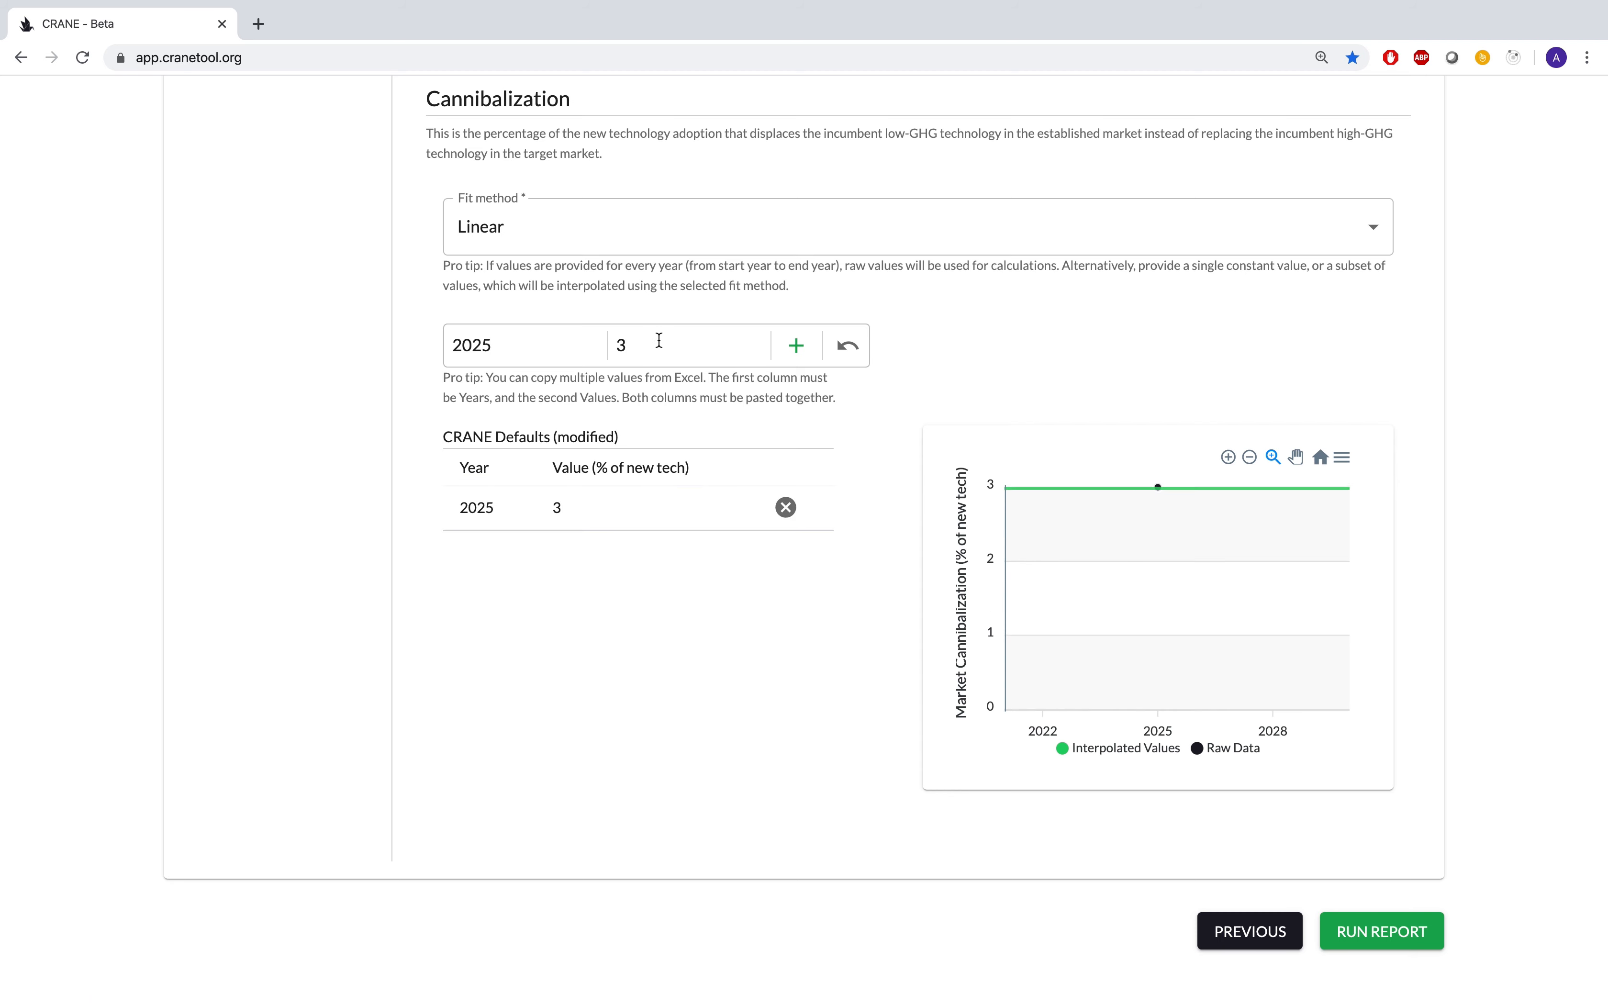
Step: Add a second cannibalization value of 3 for the year 2030
click(580, 350)
key(BackSpace)
key(BackSpace)
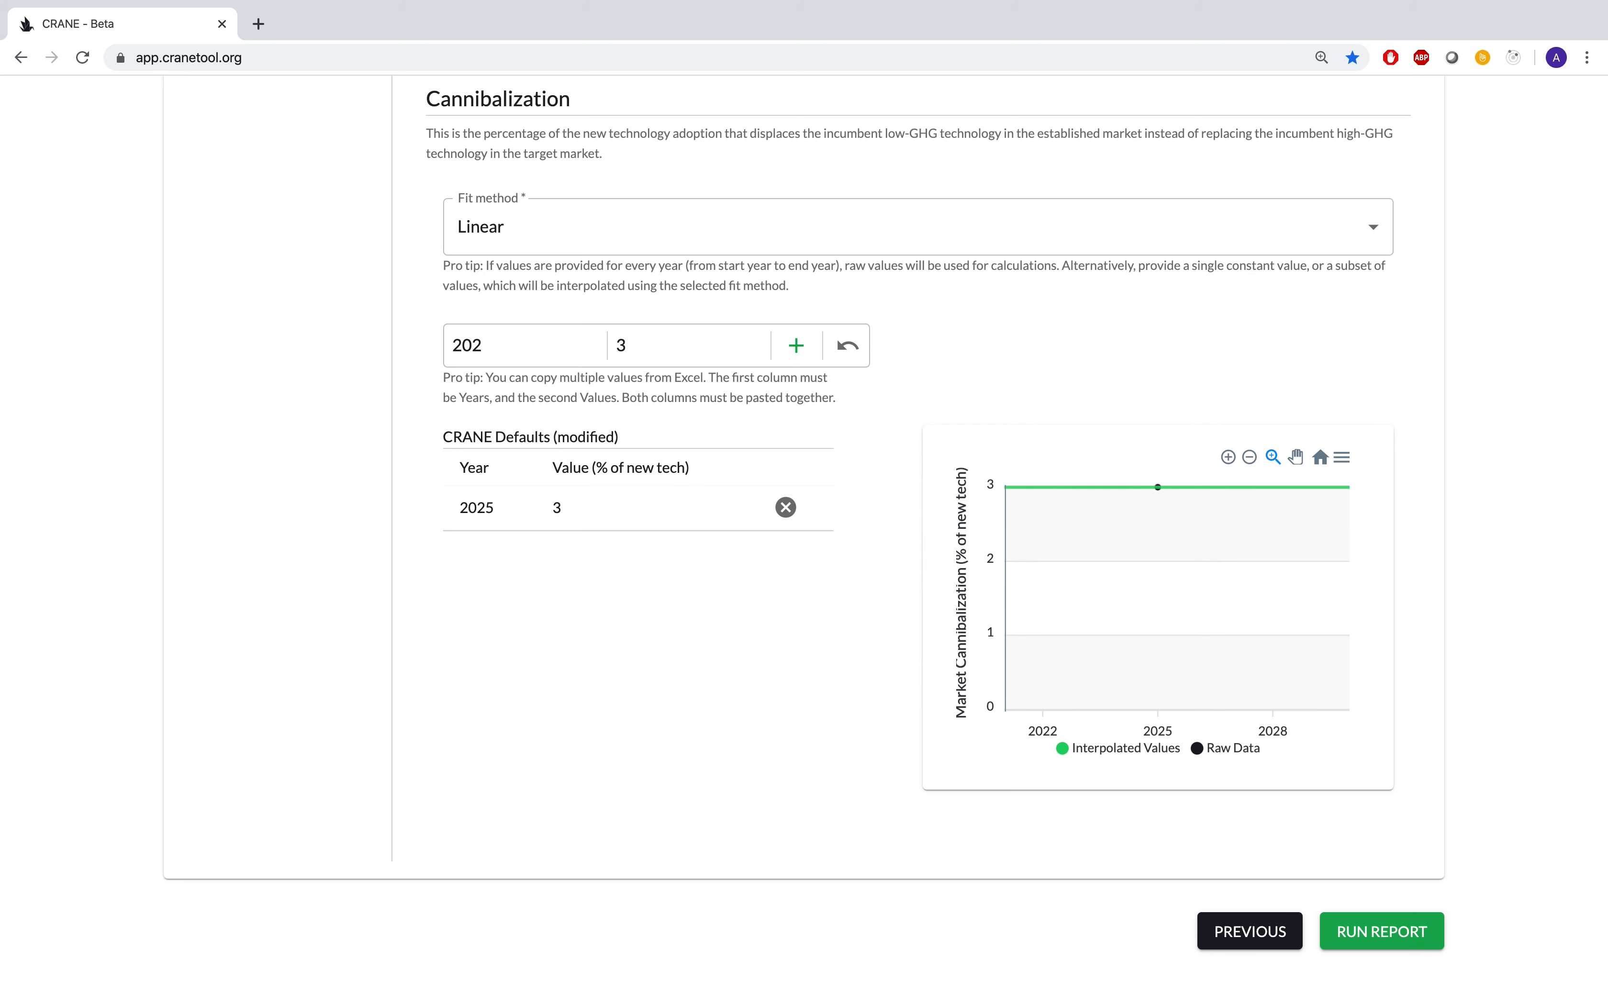
text(30)
click(797, 347)
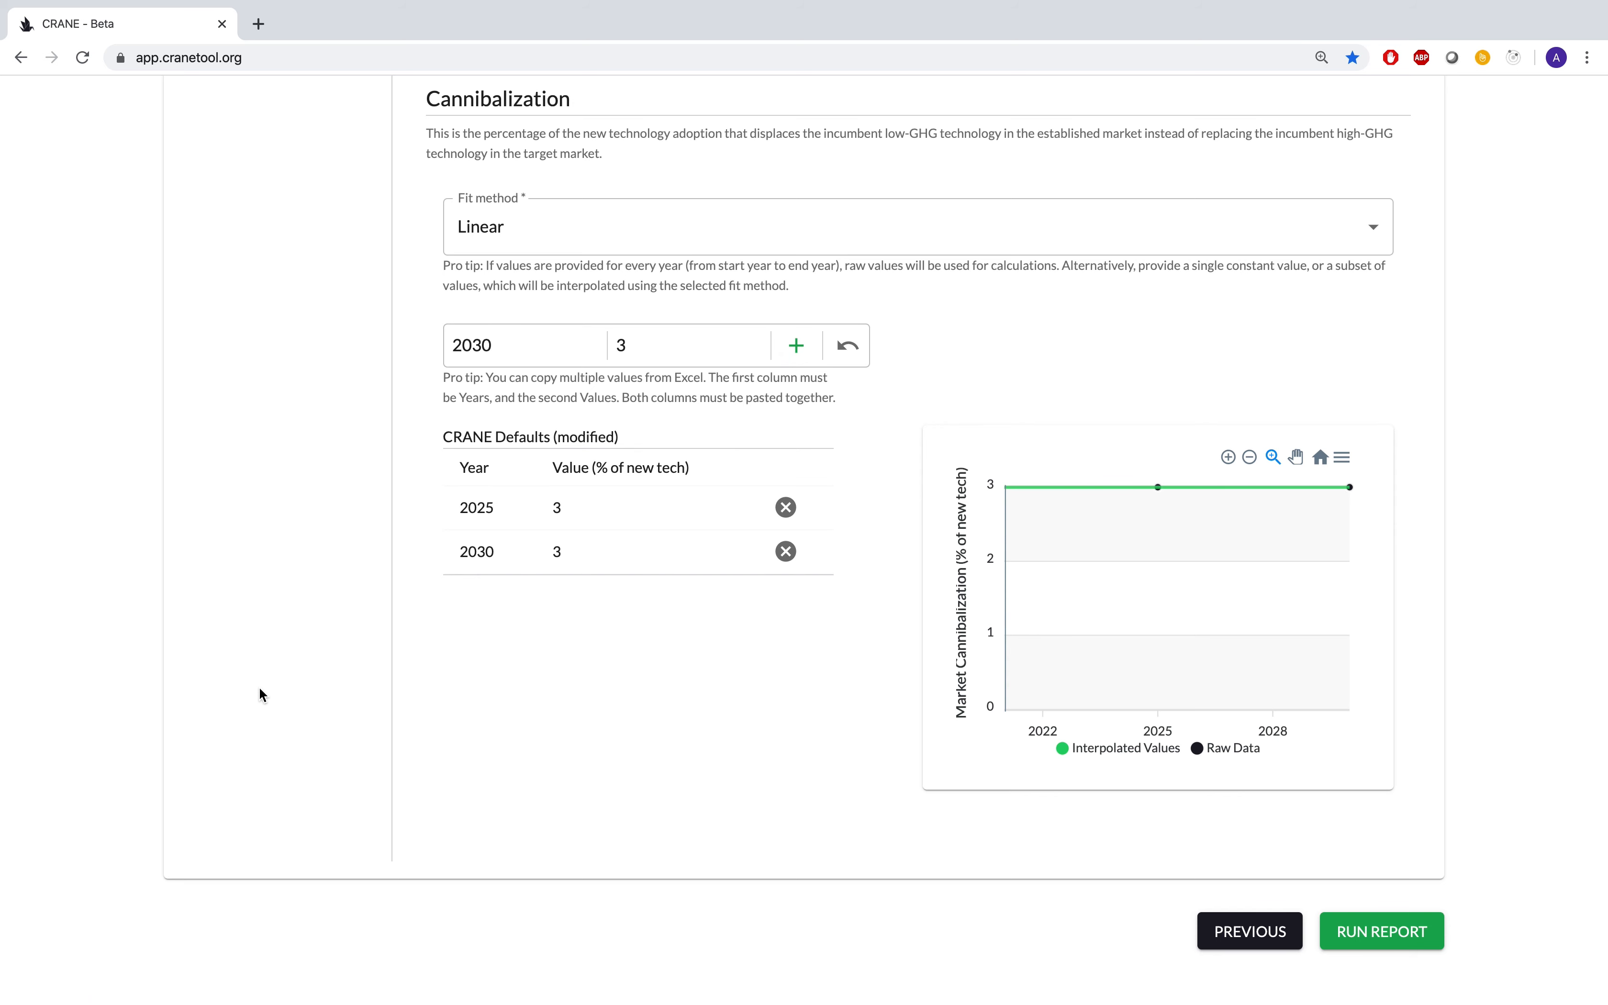
Step: Record the Established Market justifications "Assumed that the market cannibalization is 3%" and "Assumptions provided by company X" on separate lines
scroll(259, 686, up, 3)
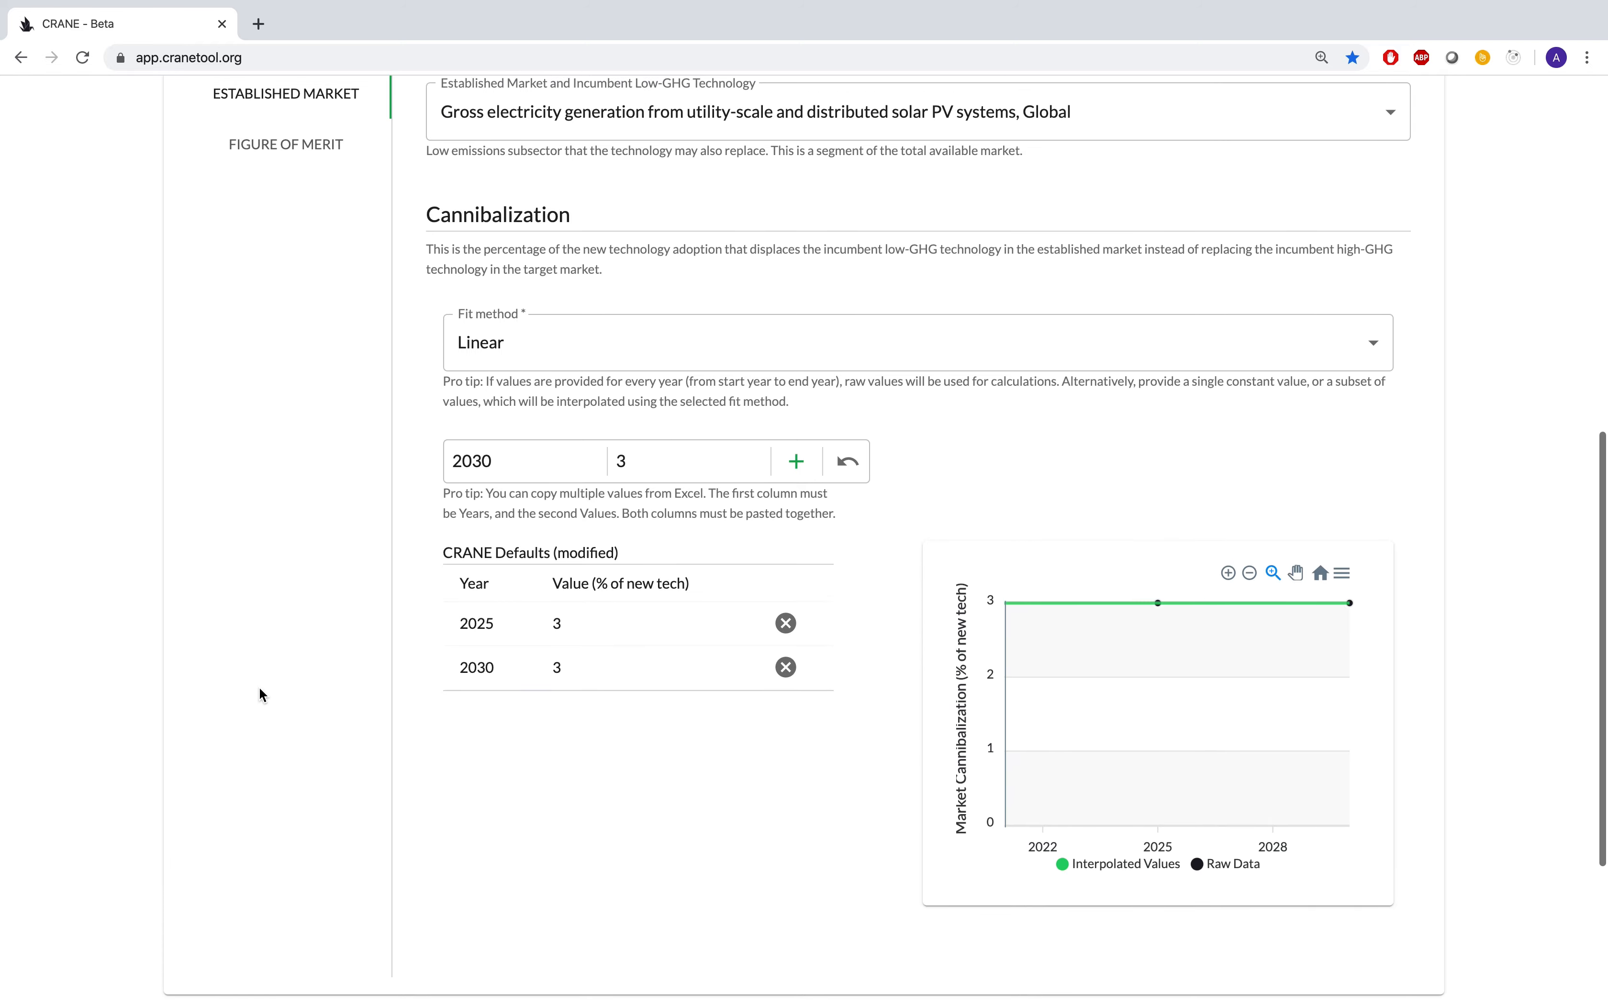
scroll(258, 686, up, 6)
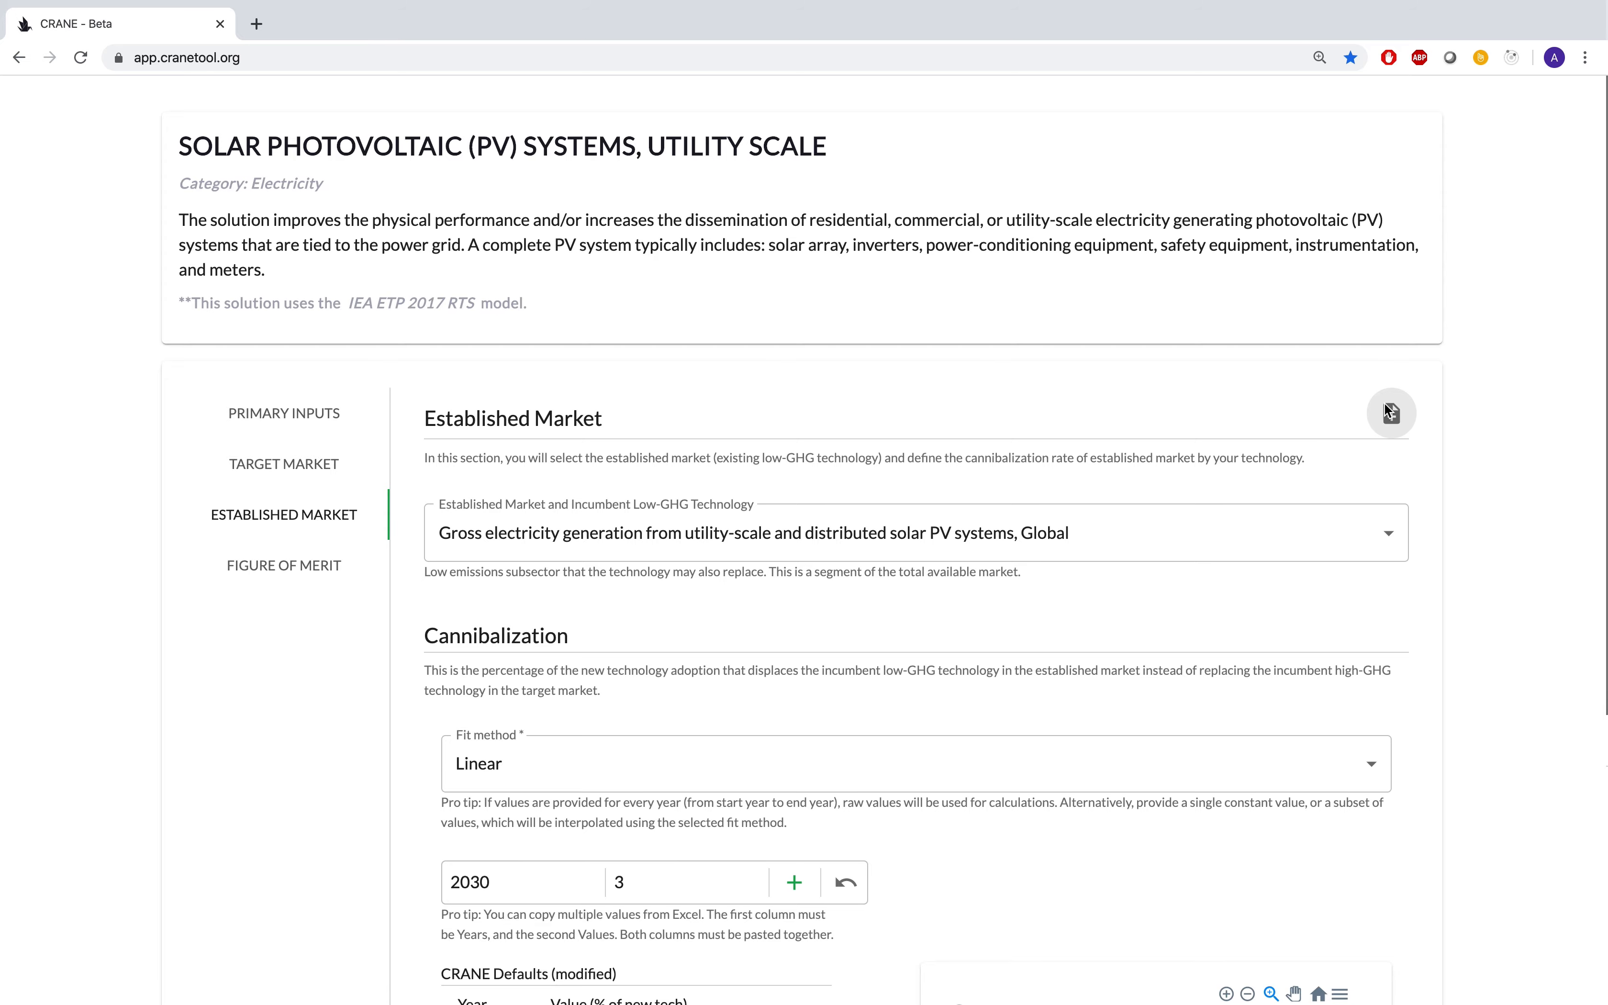
click(1390, 412)
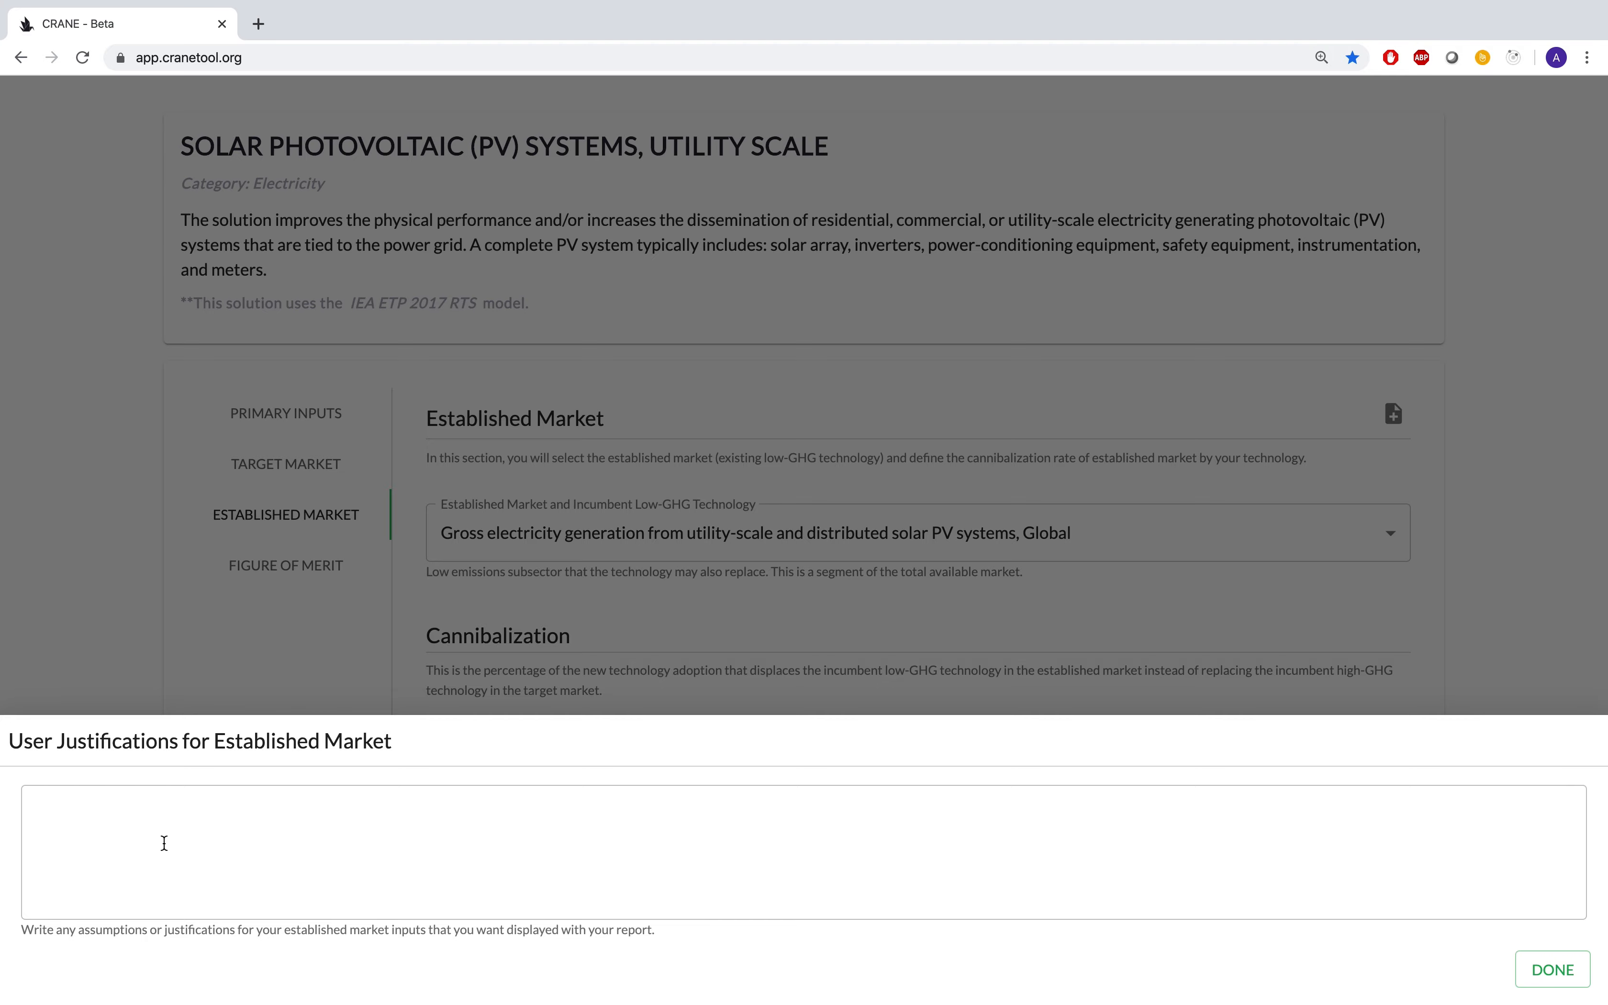
click(186, 839)
text(Assumed that the market cannibalization is 3% Assumptions provided by company X)
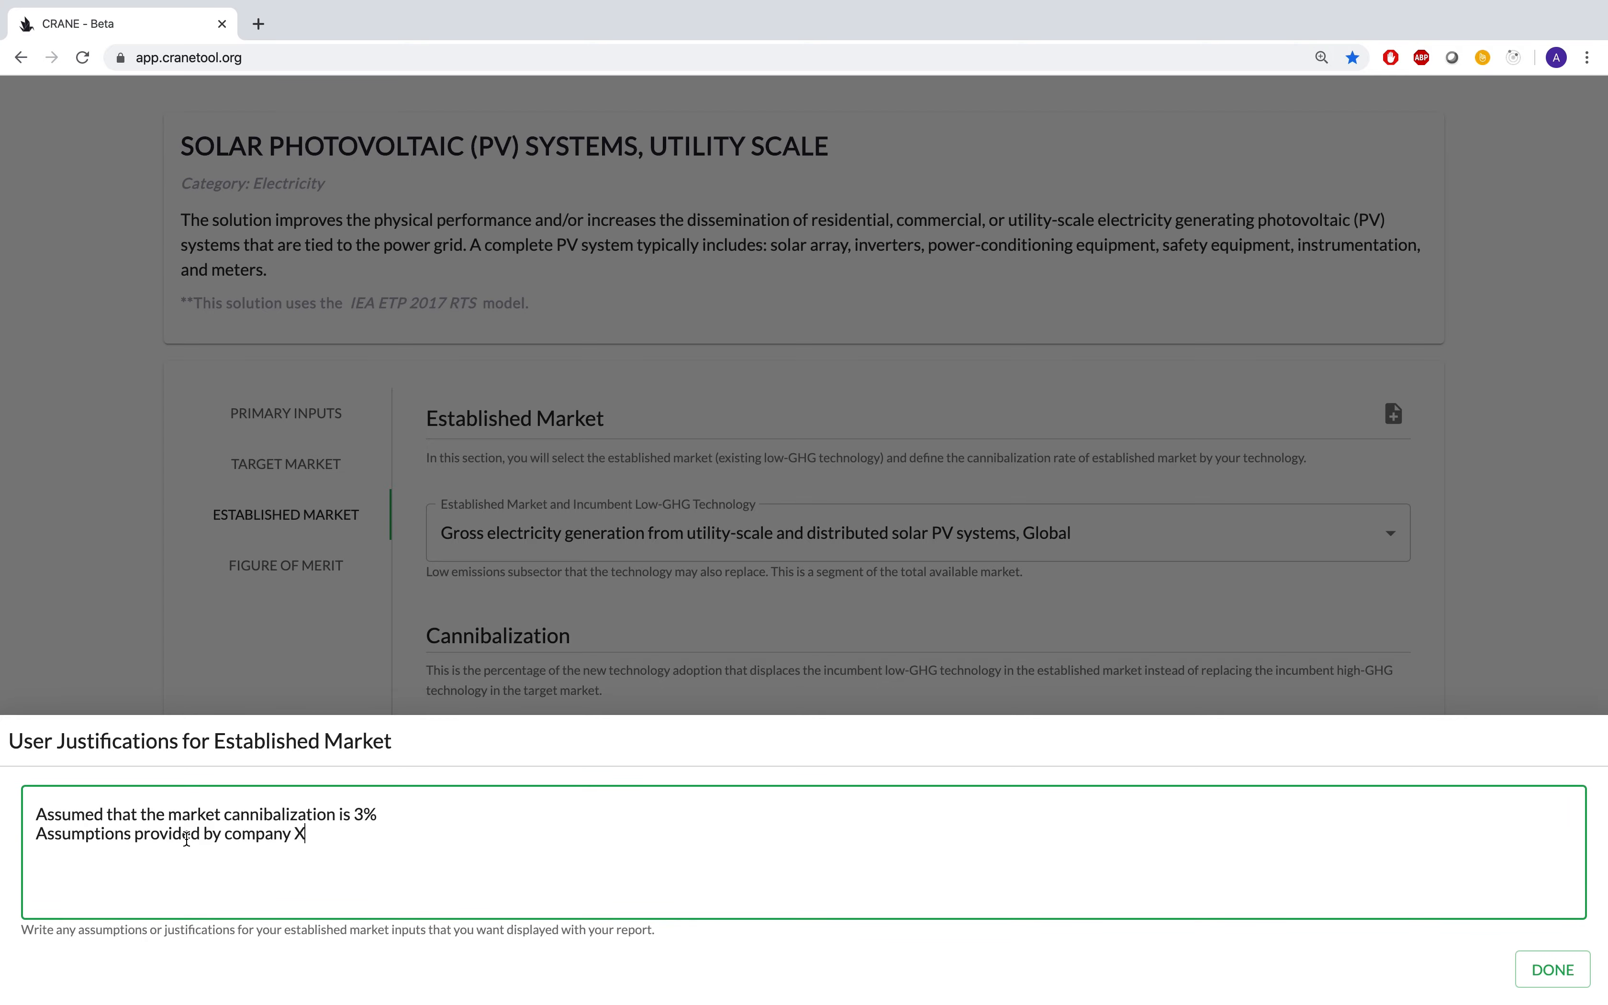
click(203, 653)
Step: Review the new technology values in the Figure of Merit section, keep them as they are, and run the report
click(286, 576)
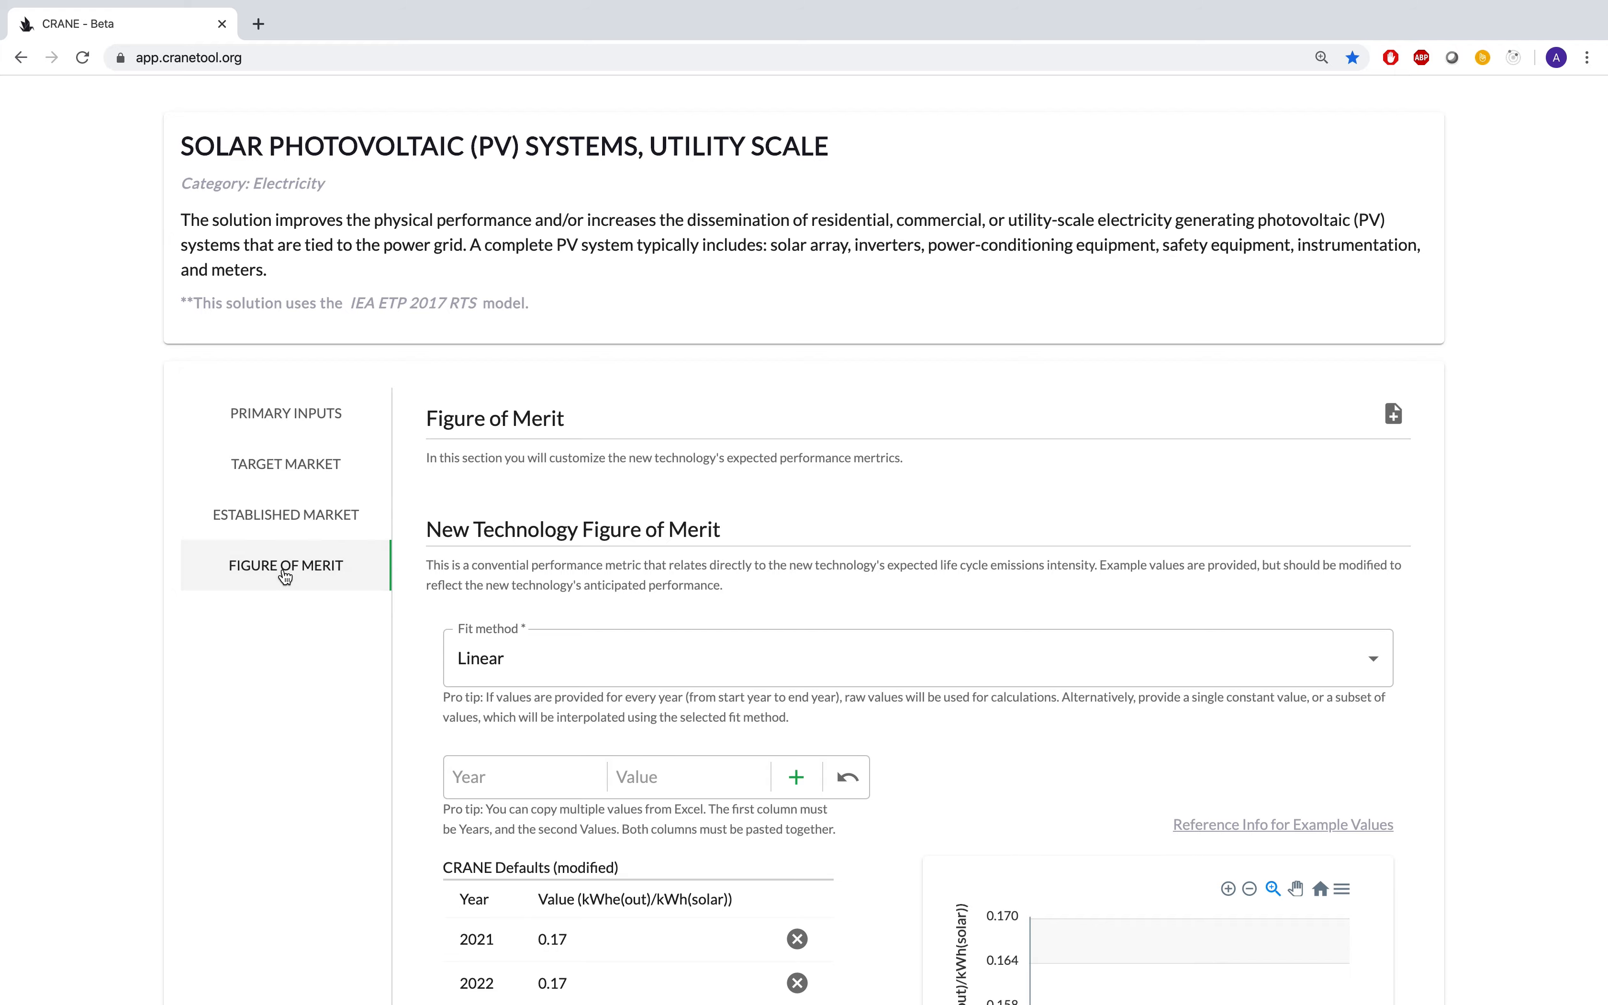
scroll(104, 583, down, 4)
scroll(106, 586, down, 1)
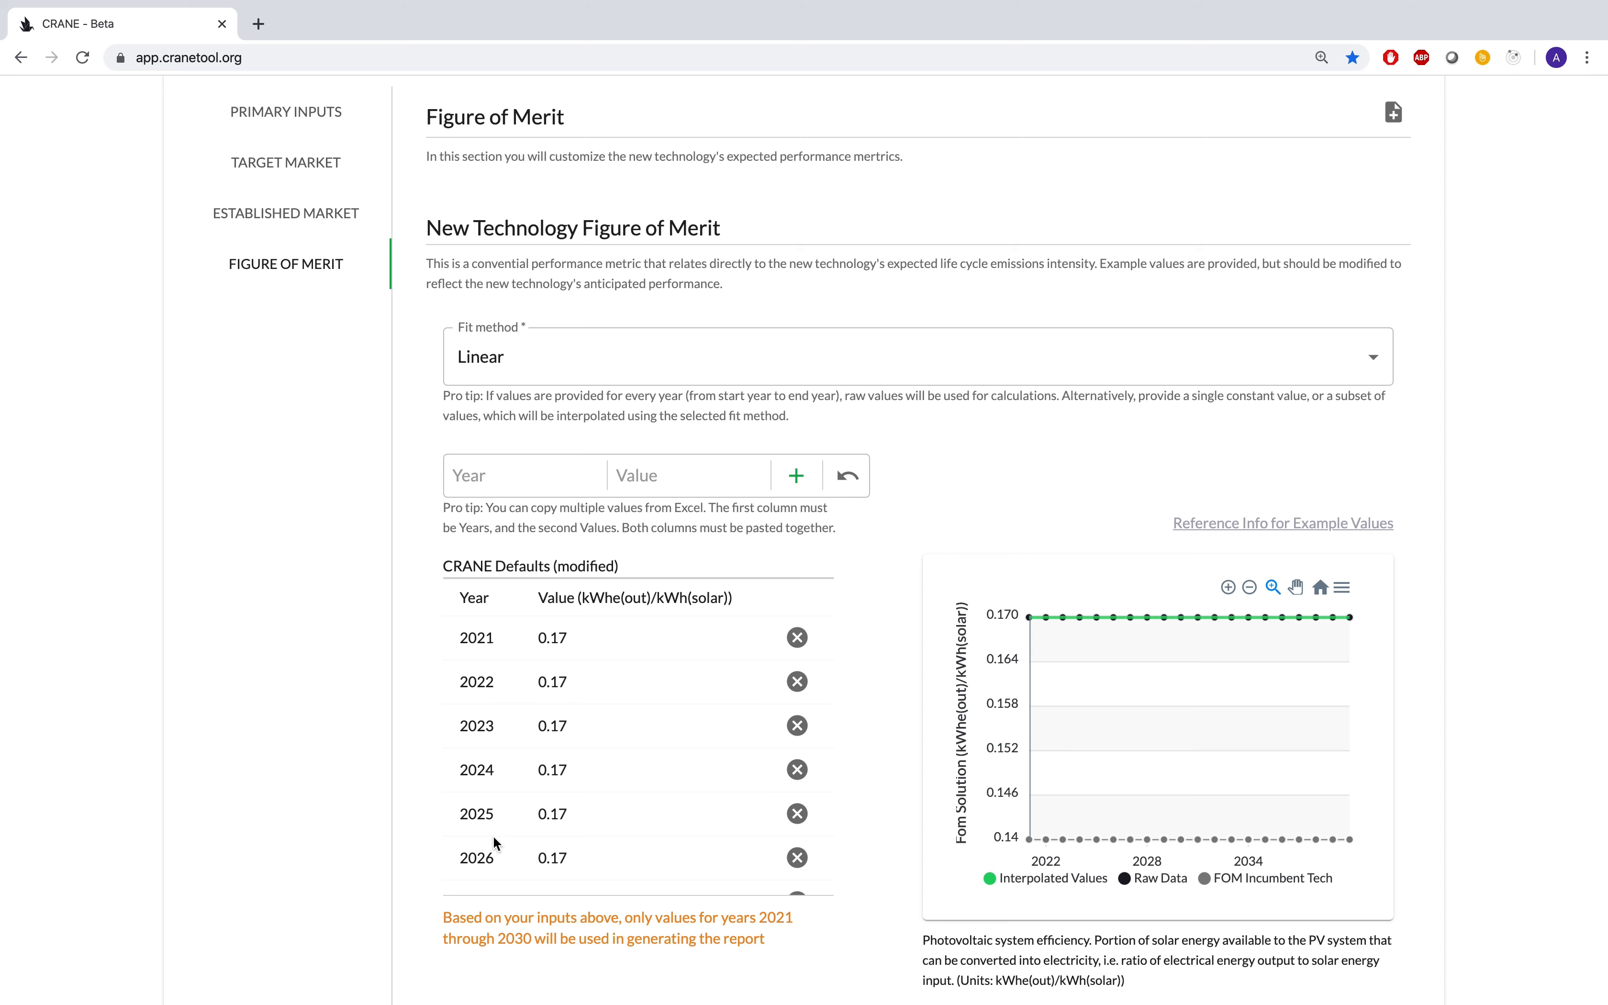
scroll(1466, 771, down, 3)
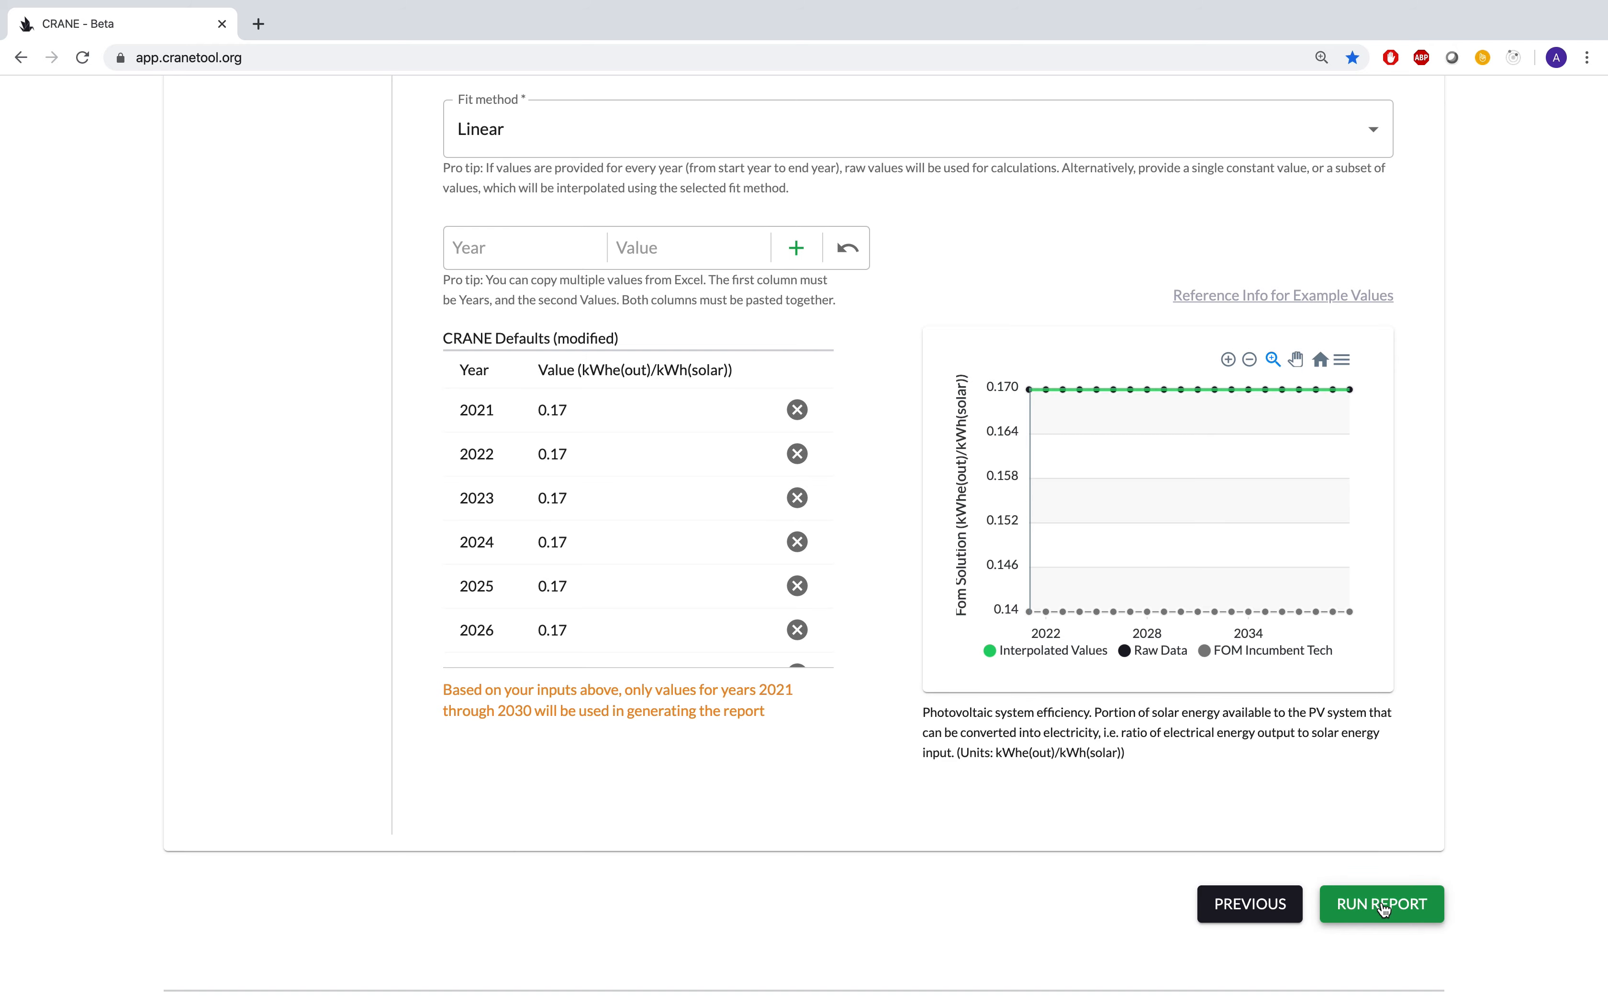
click(1384, 906)
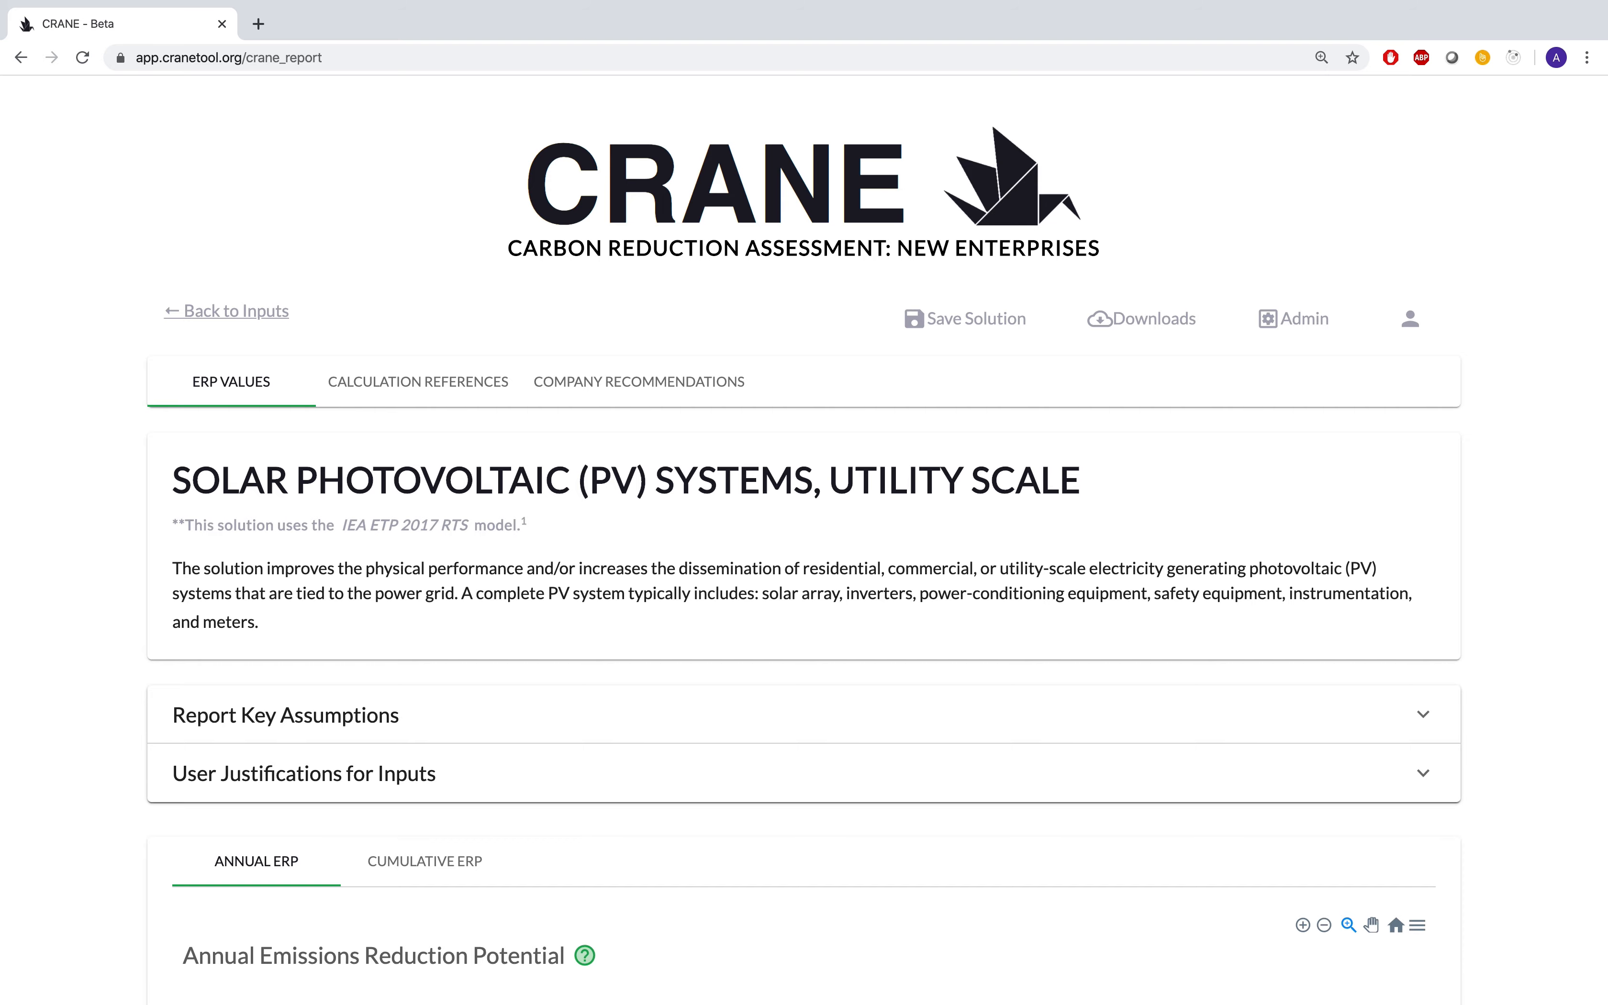
Step: Examine the annual and cumulative views of the report's Emissions Reduction Potential chart
scroll(133, 578, down, 6)
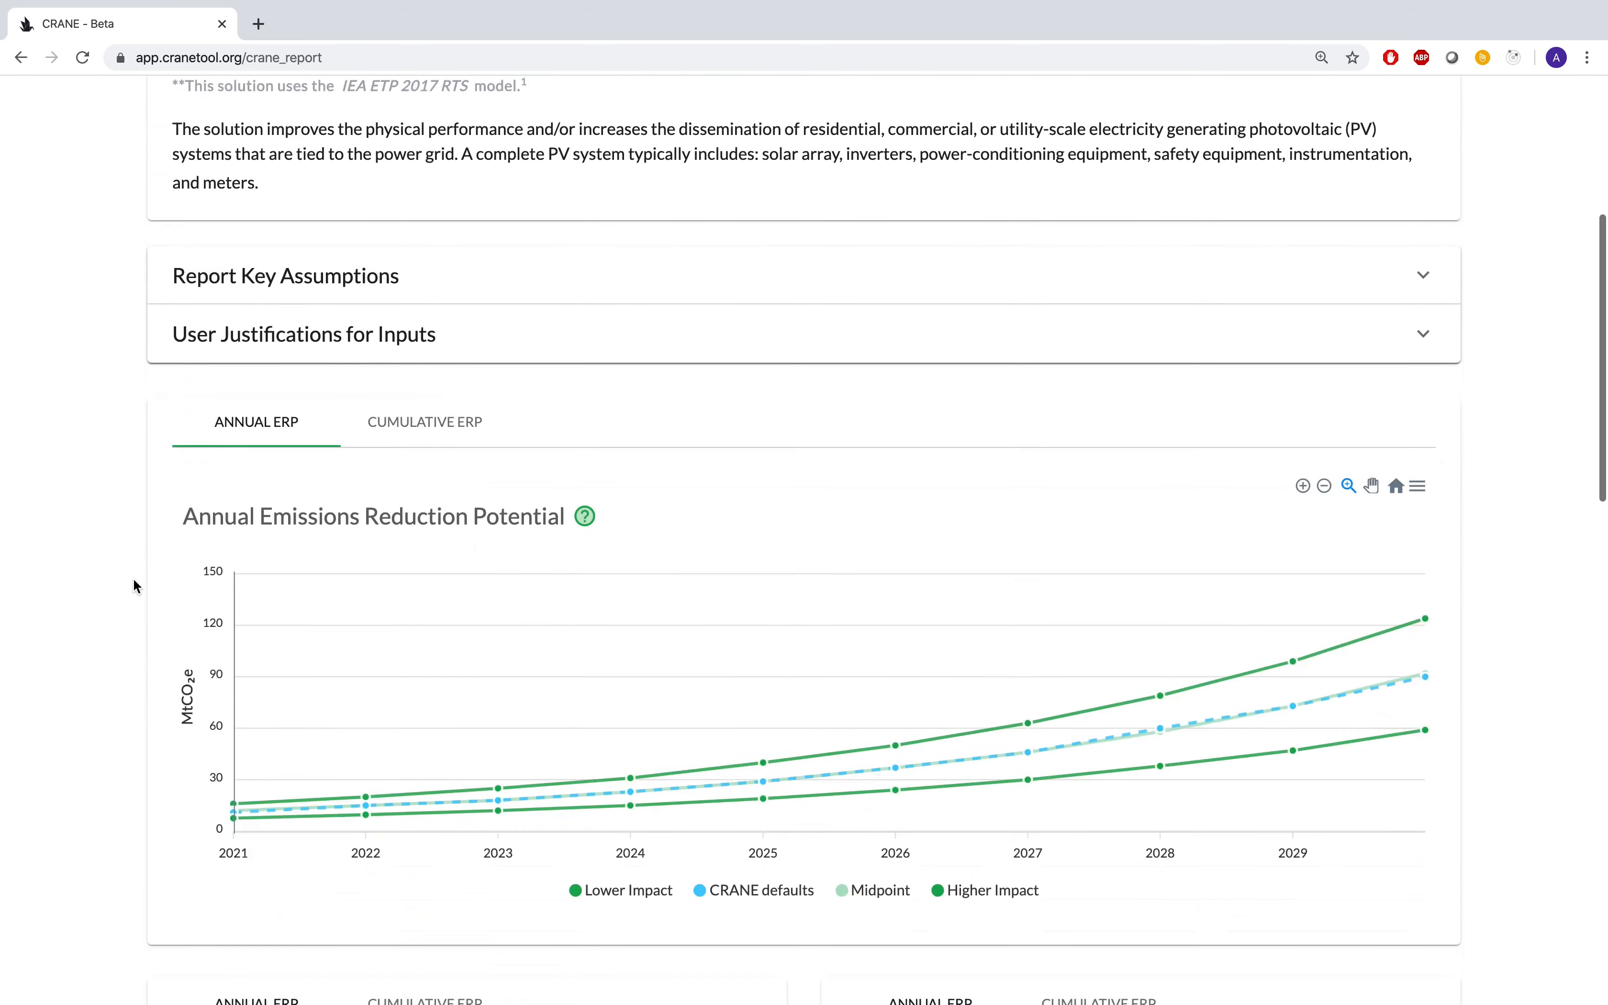
scroll(135, 585, down, 2)
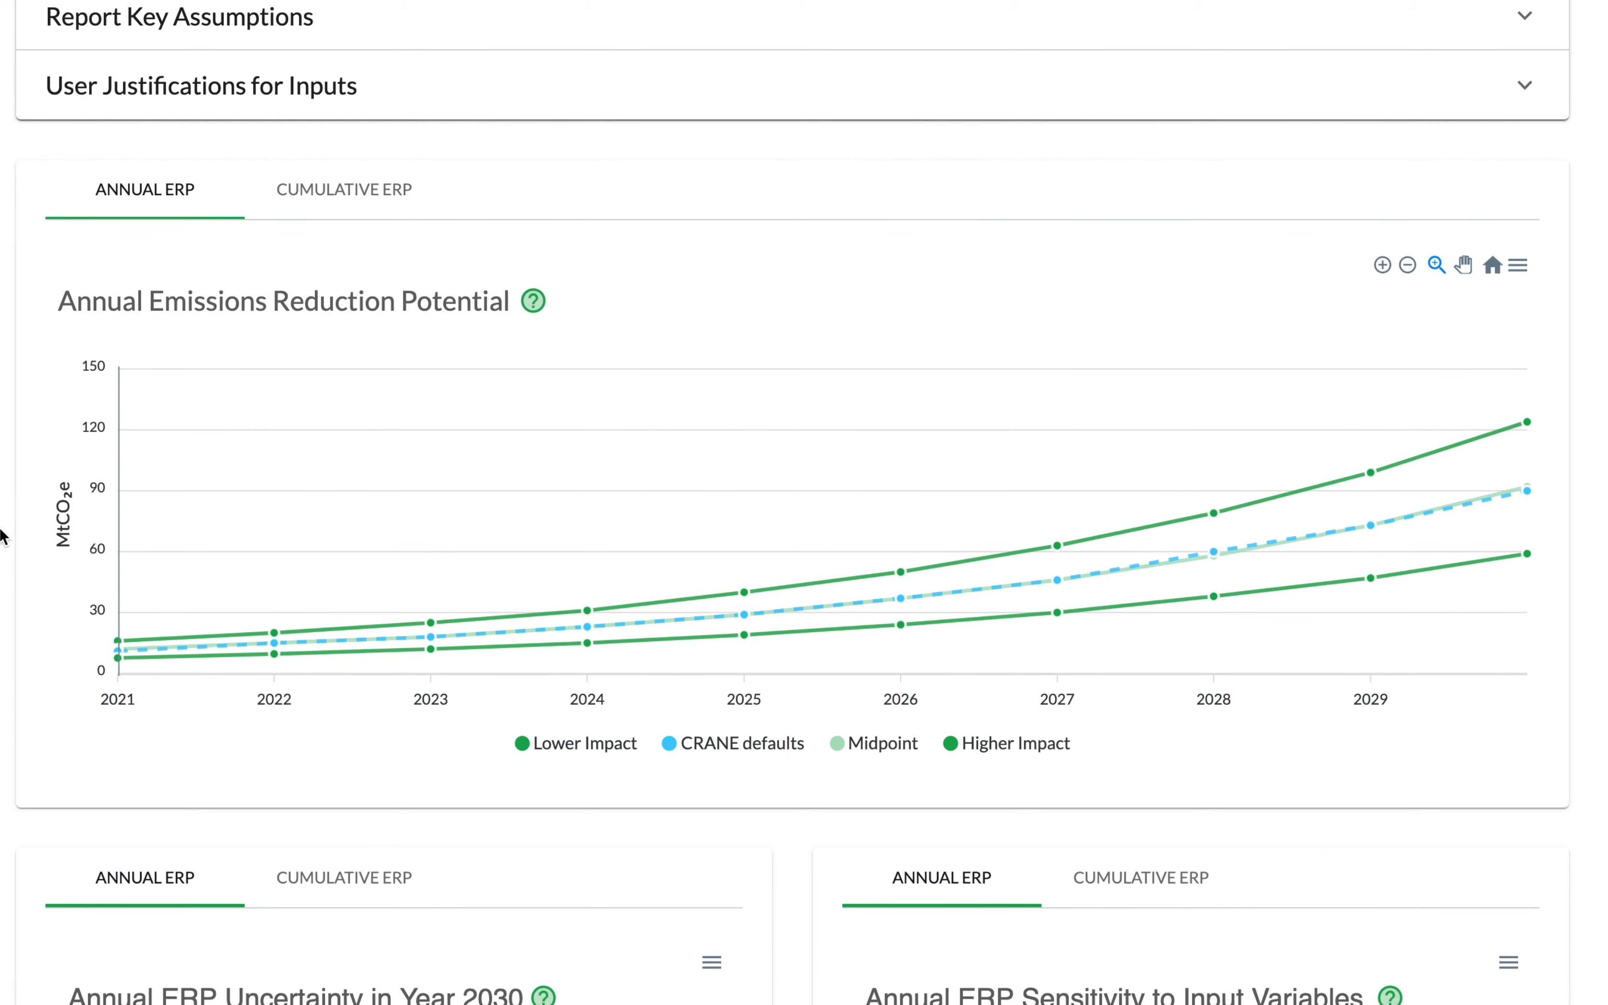
click(330, 207)
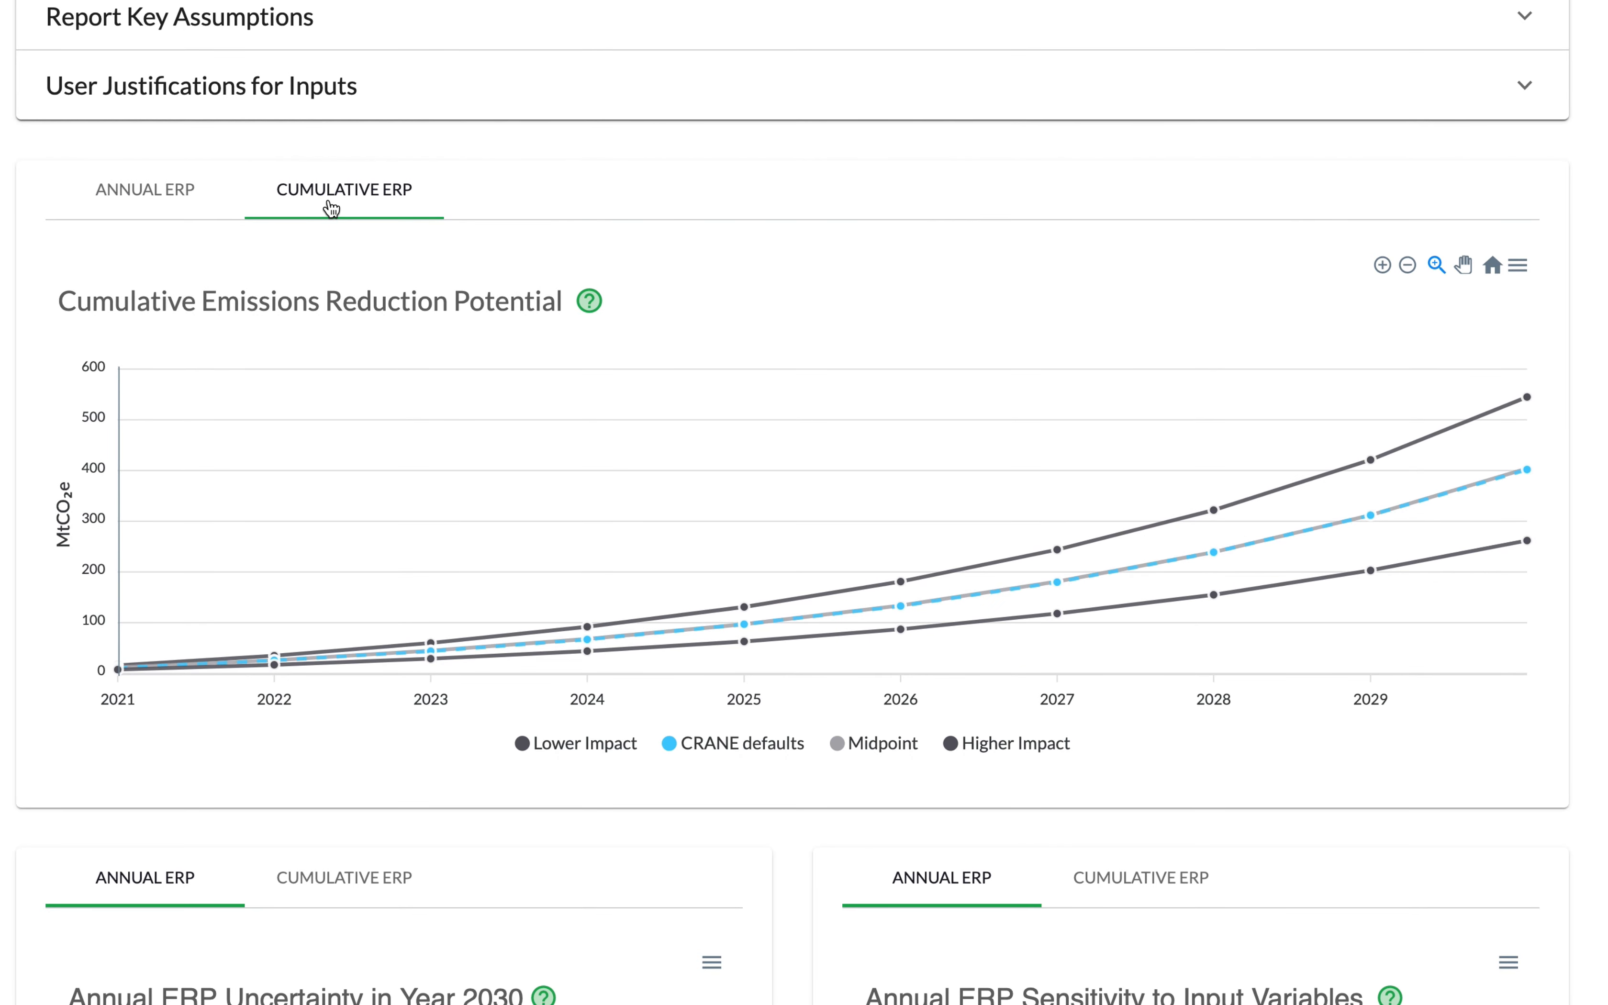
click(160, 199)
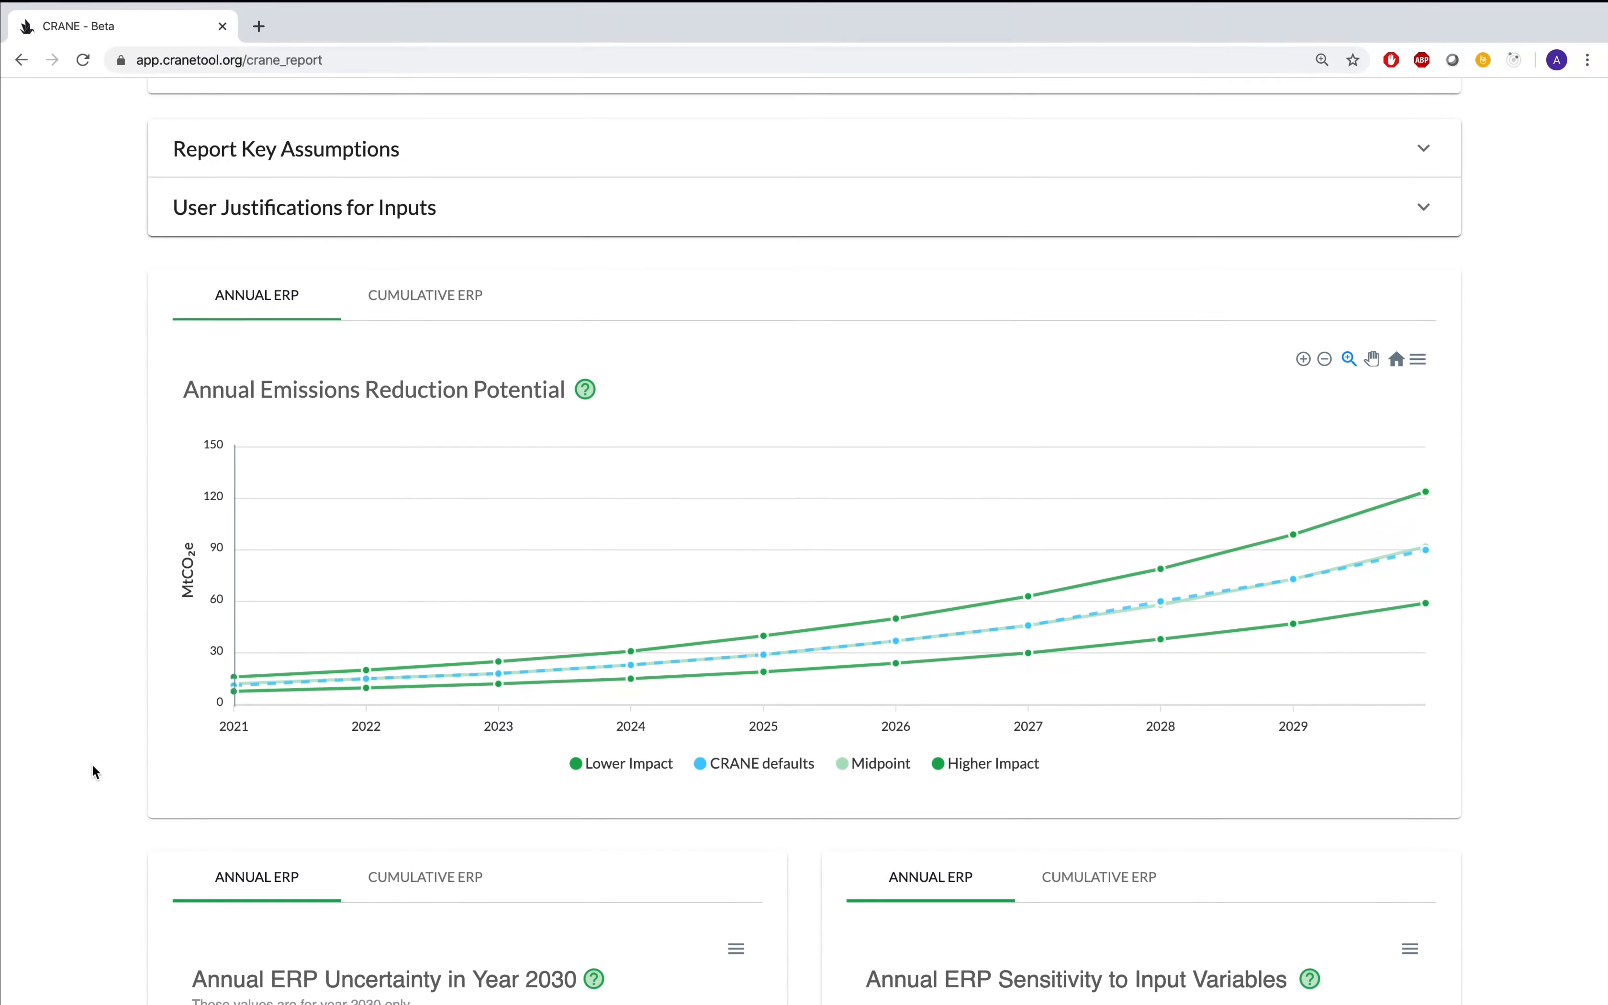
Step: Compare the 2030 ERP uncertainty grid with the Annual Emissions Reduction Potential chart and check the grid's cumulative view
scroll(93, 768, down, 5)
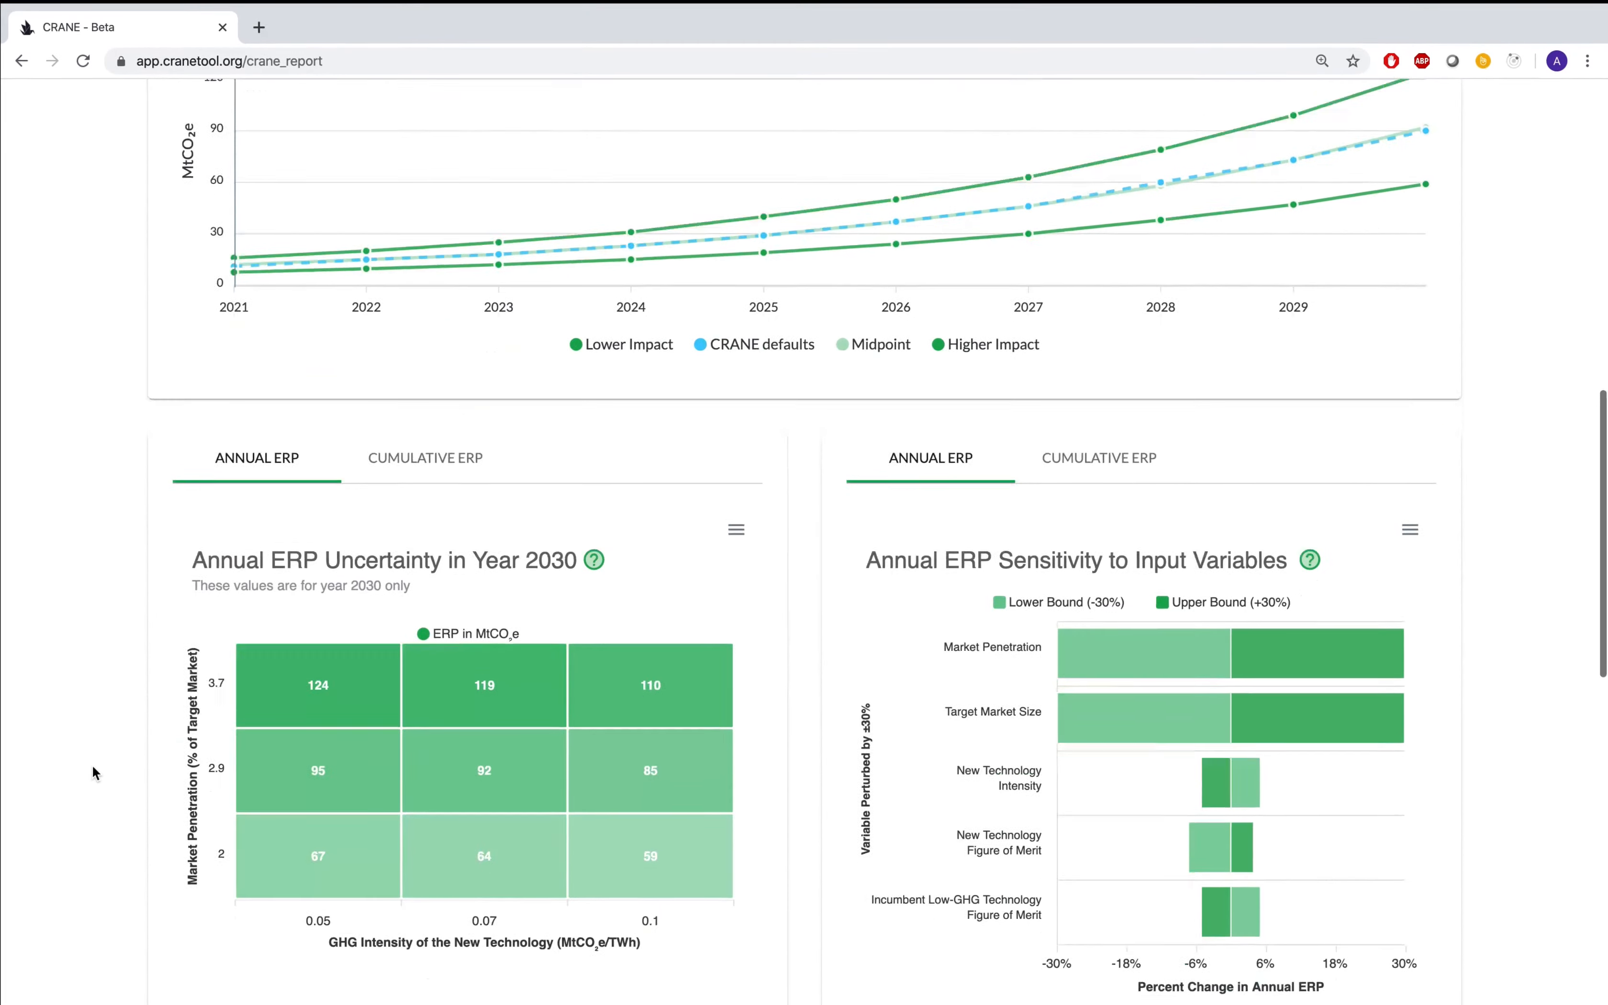
scroll(92, 764, down, 3)
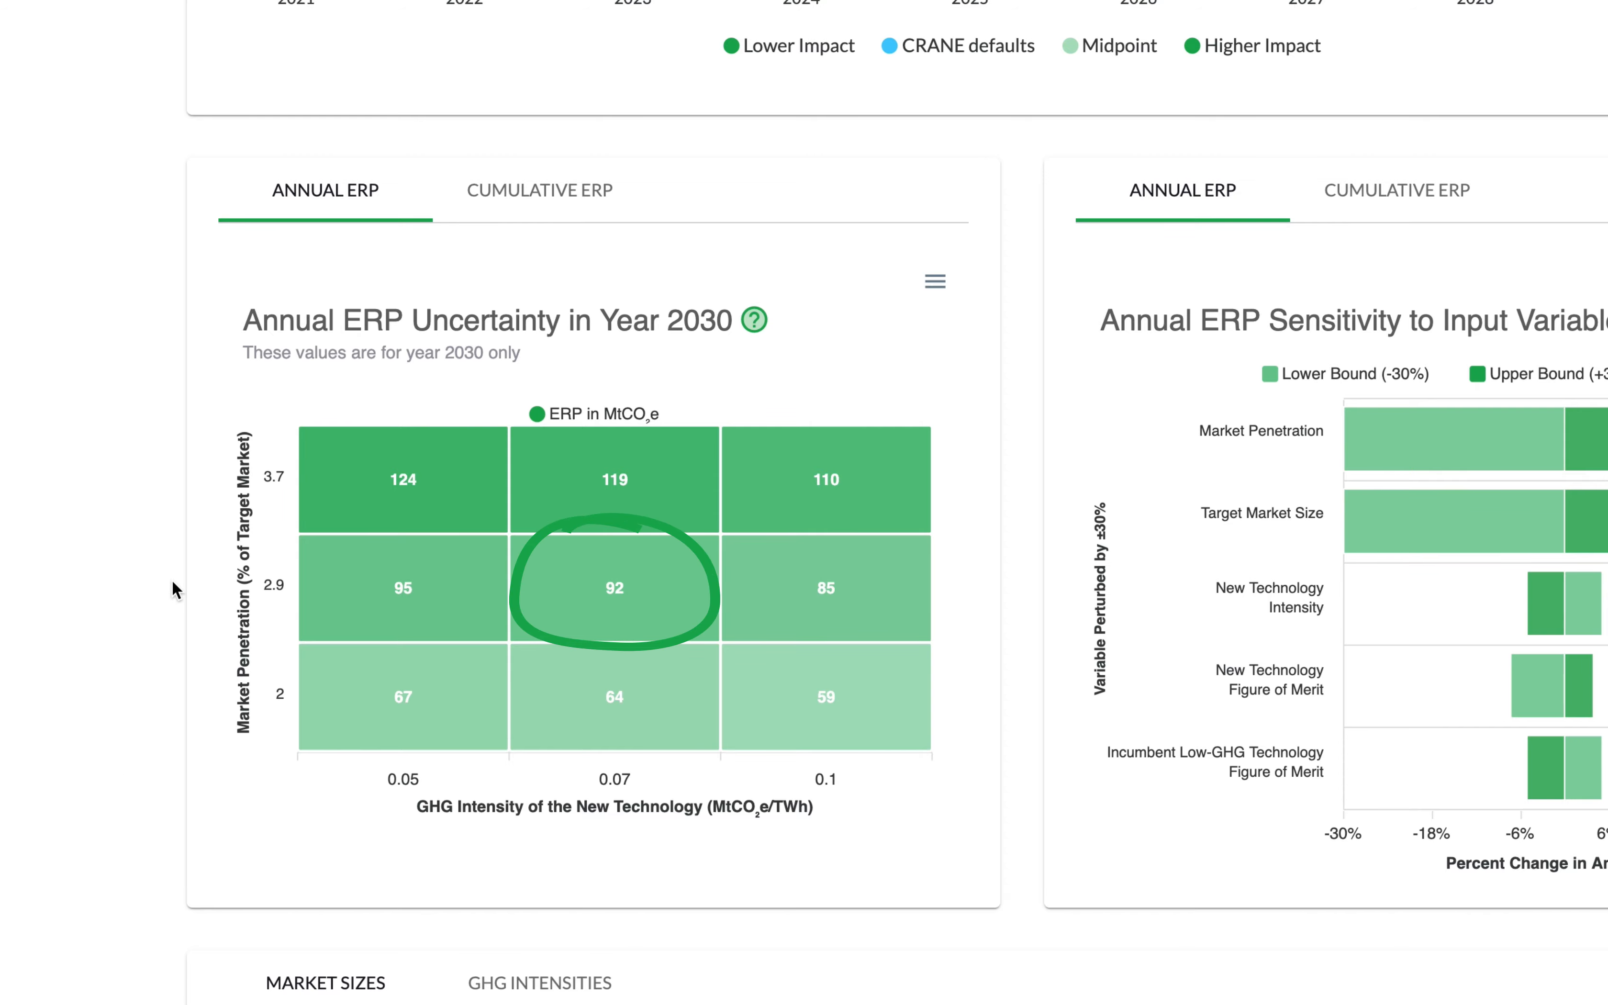
scroll(168, 580, up, 3)
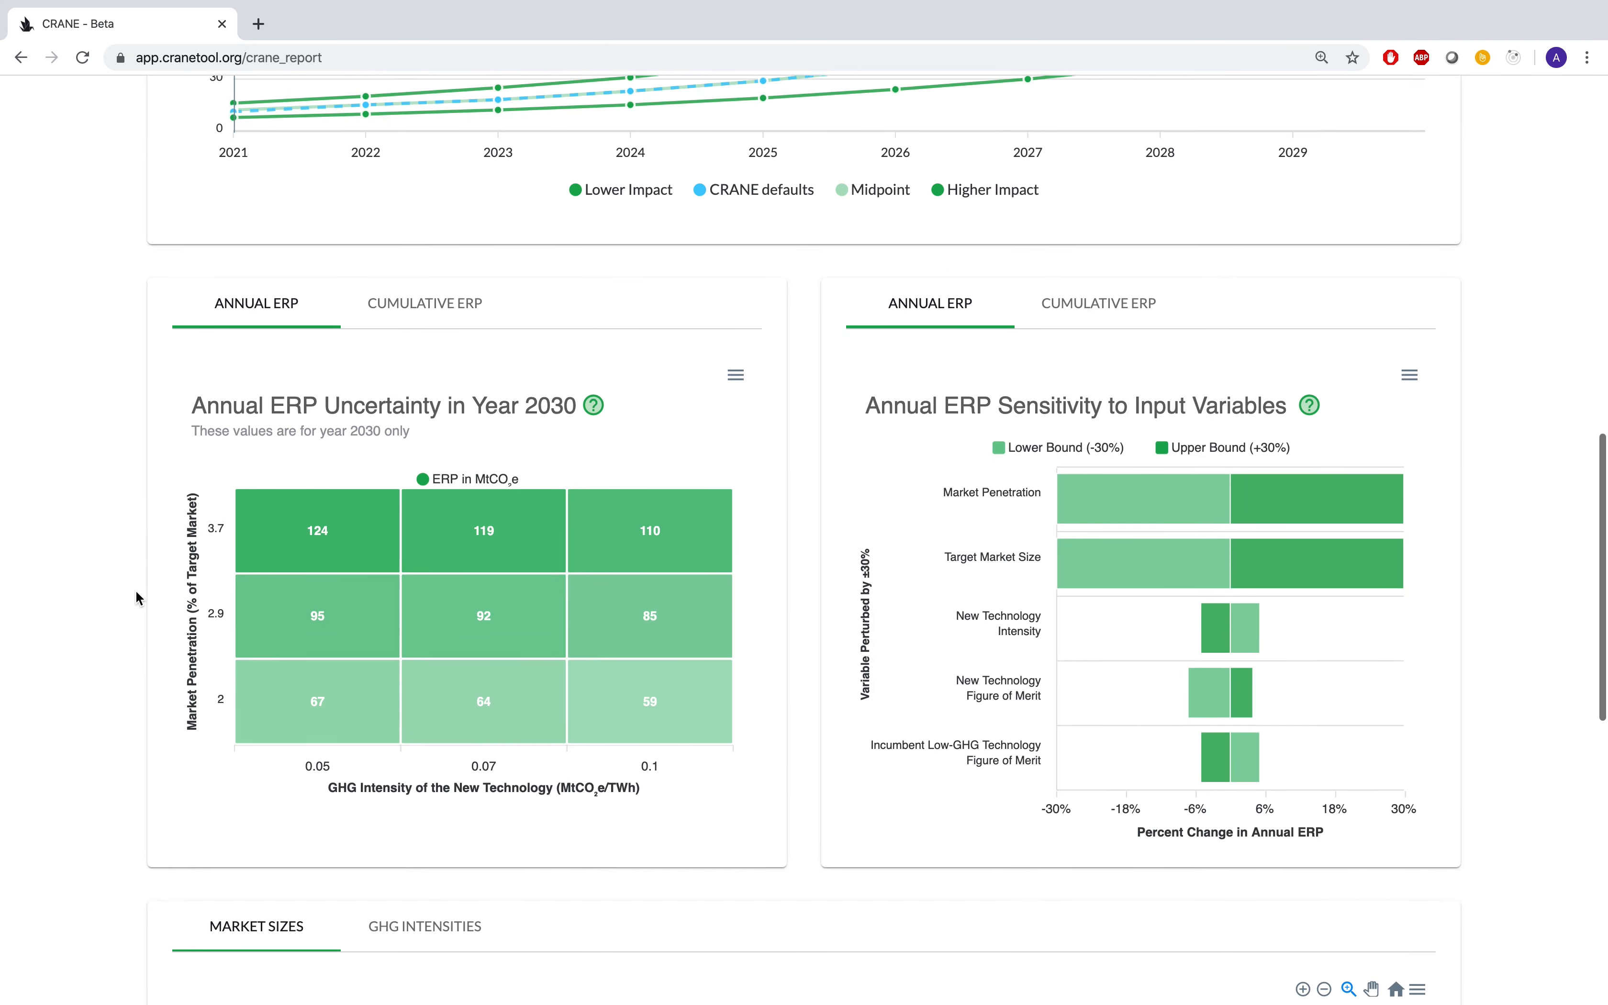
scroll(136, 592, up, 3)
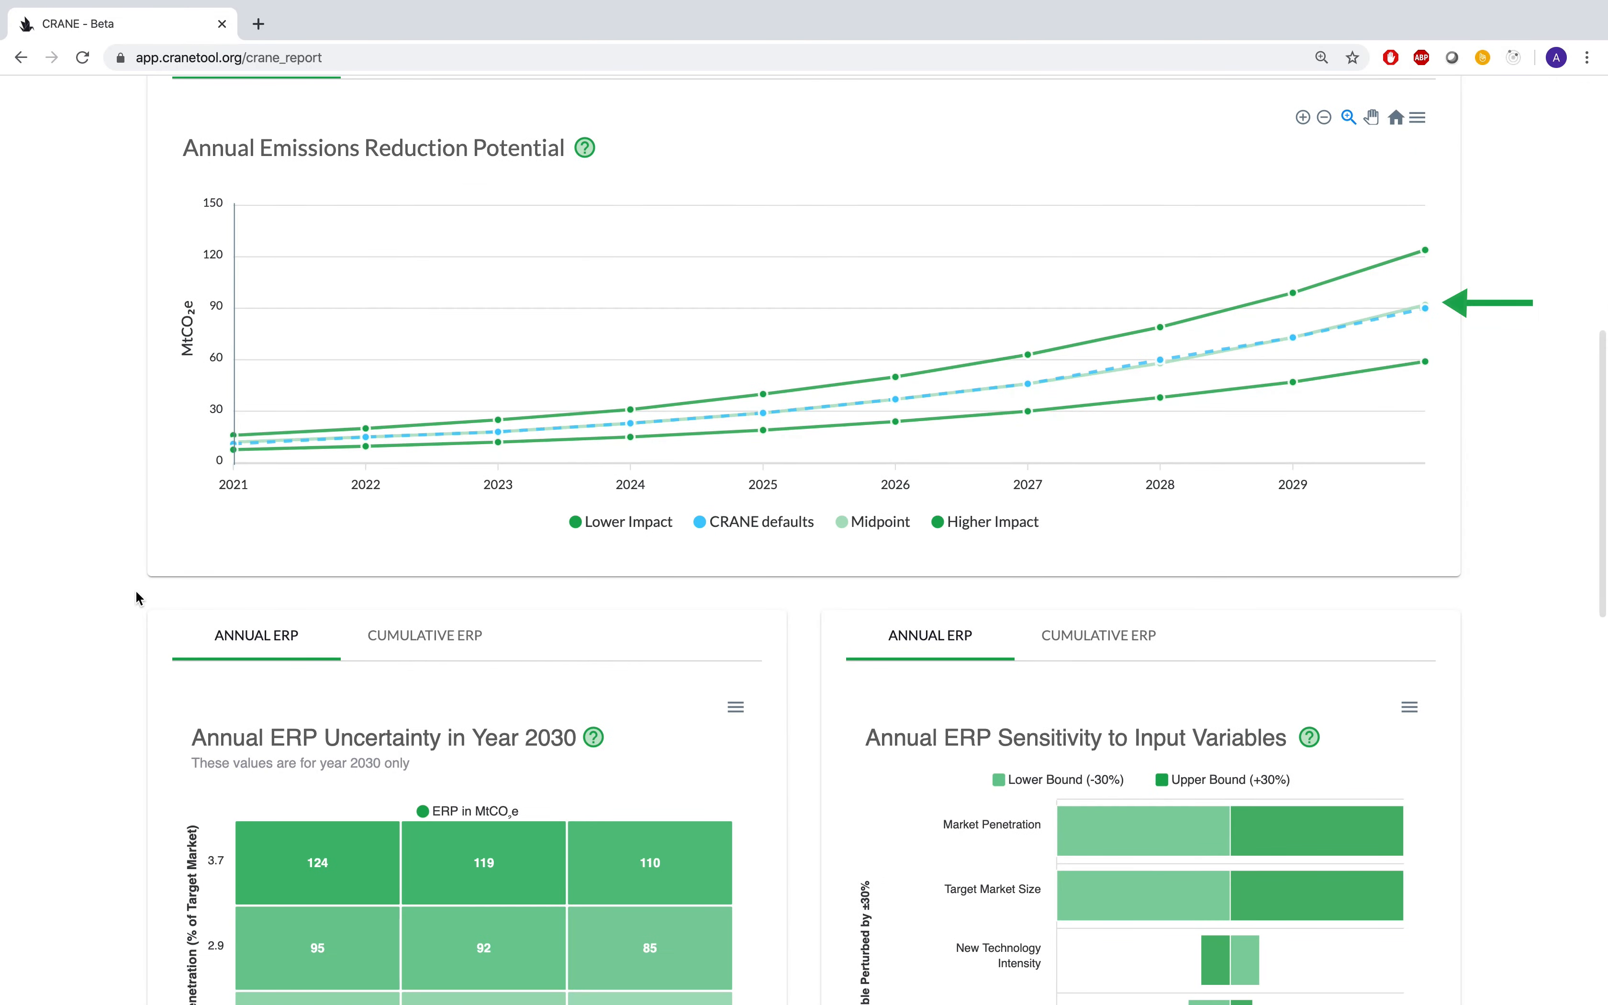
scroll(136, 592, down, 2)
scroll(135, 590, down, 4)
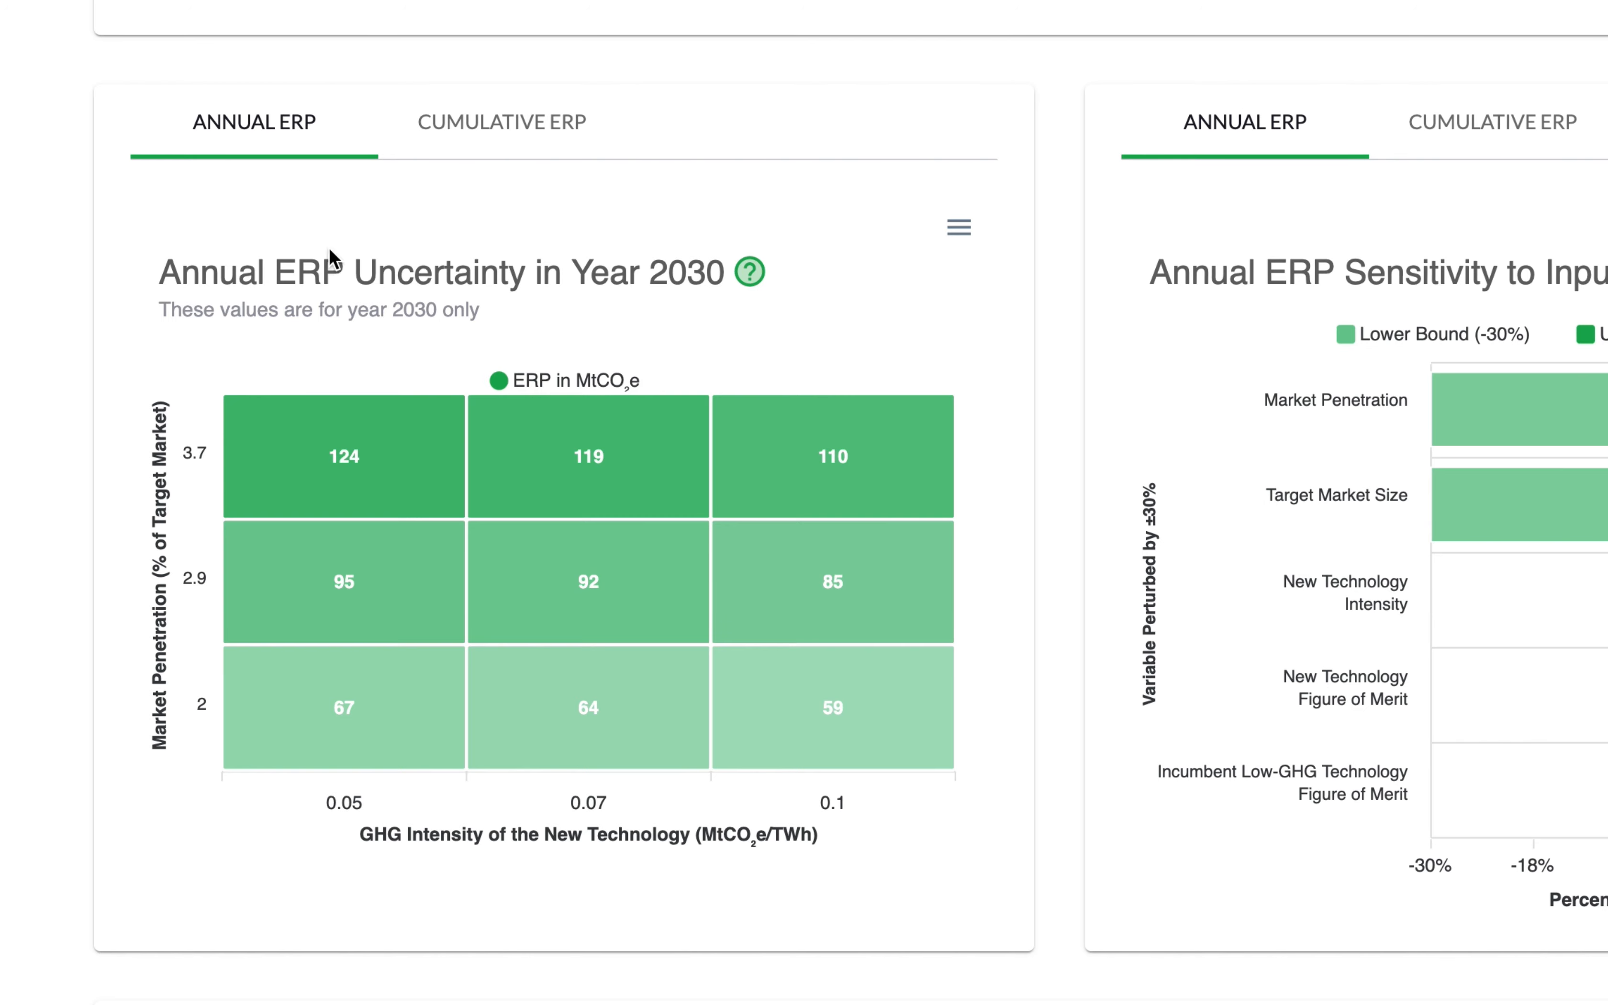
click(509, 143)
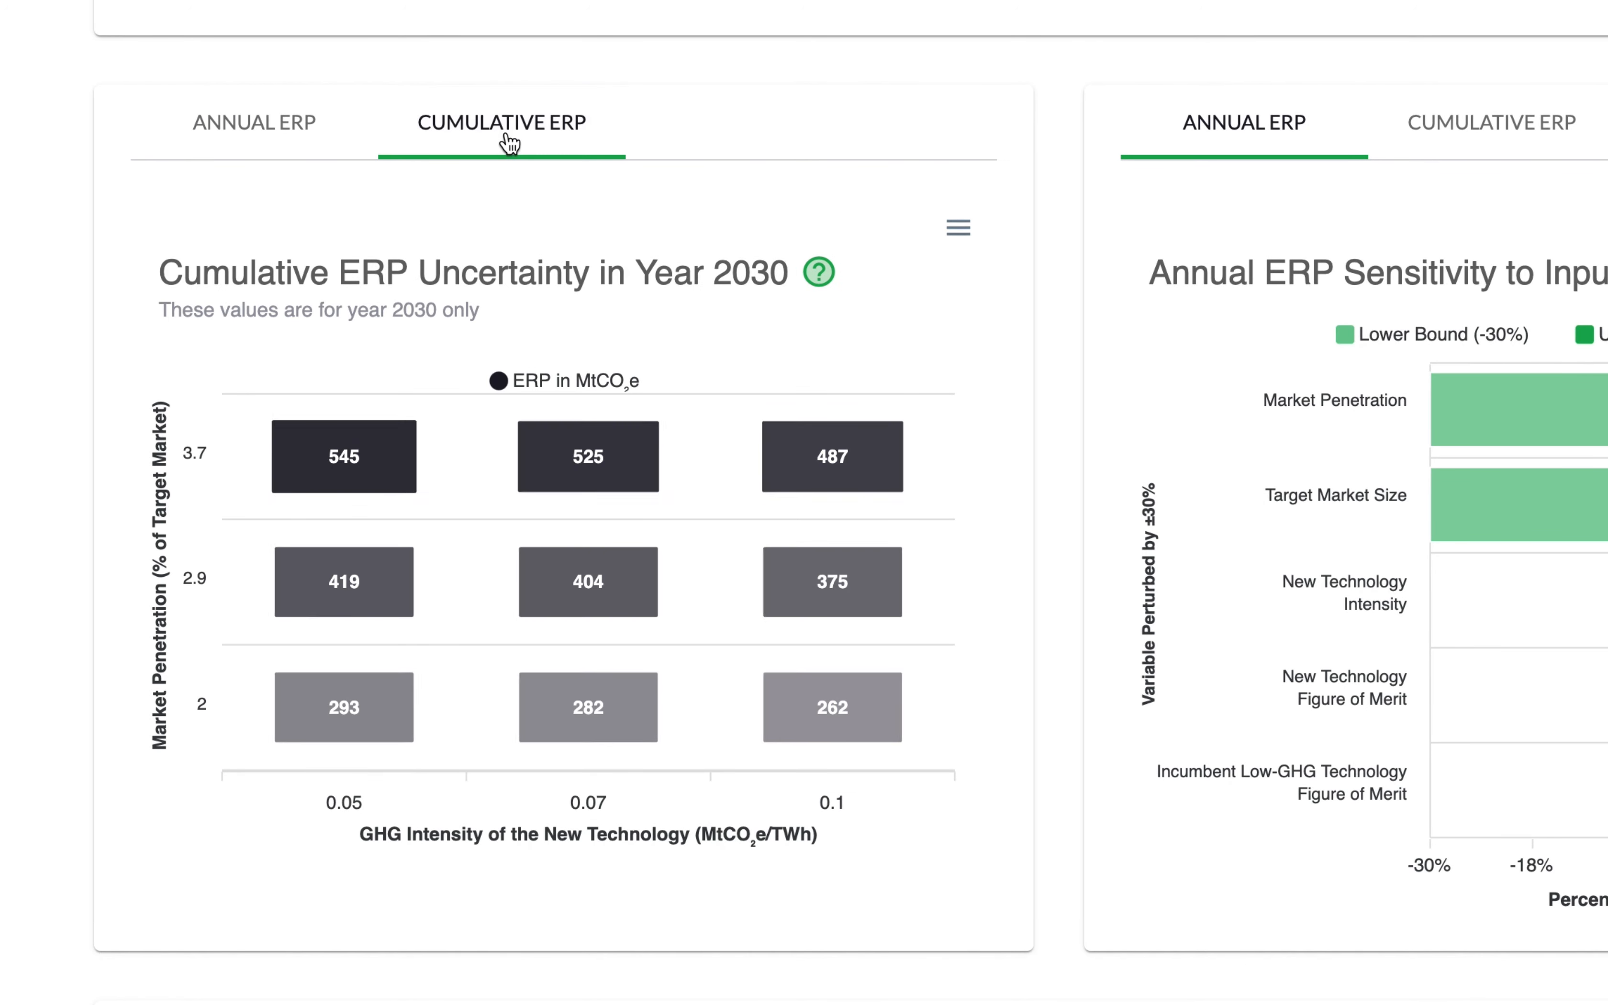
click(268, 140)
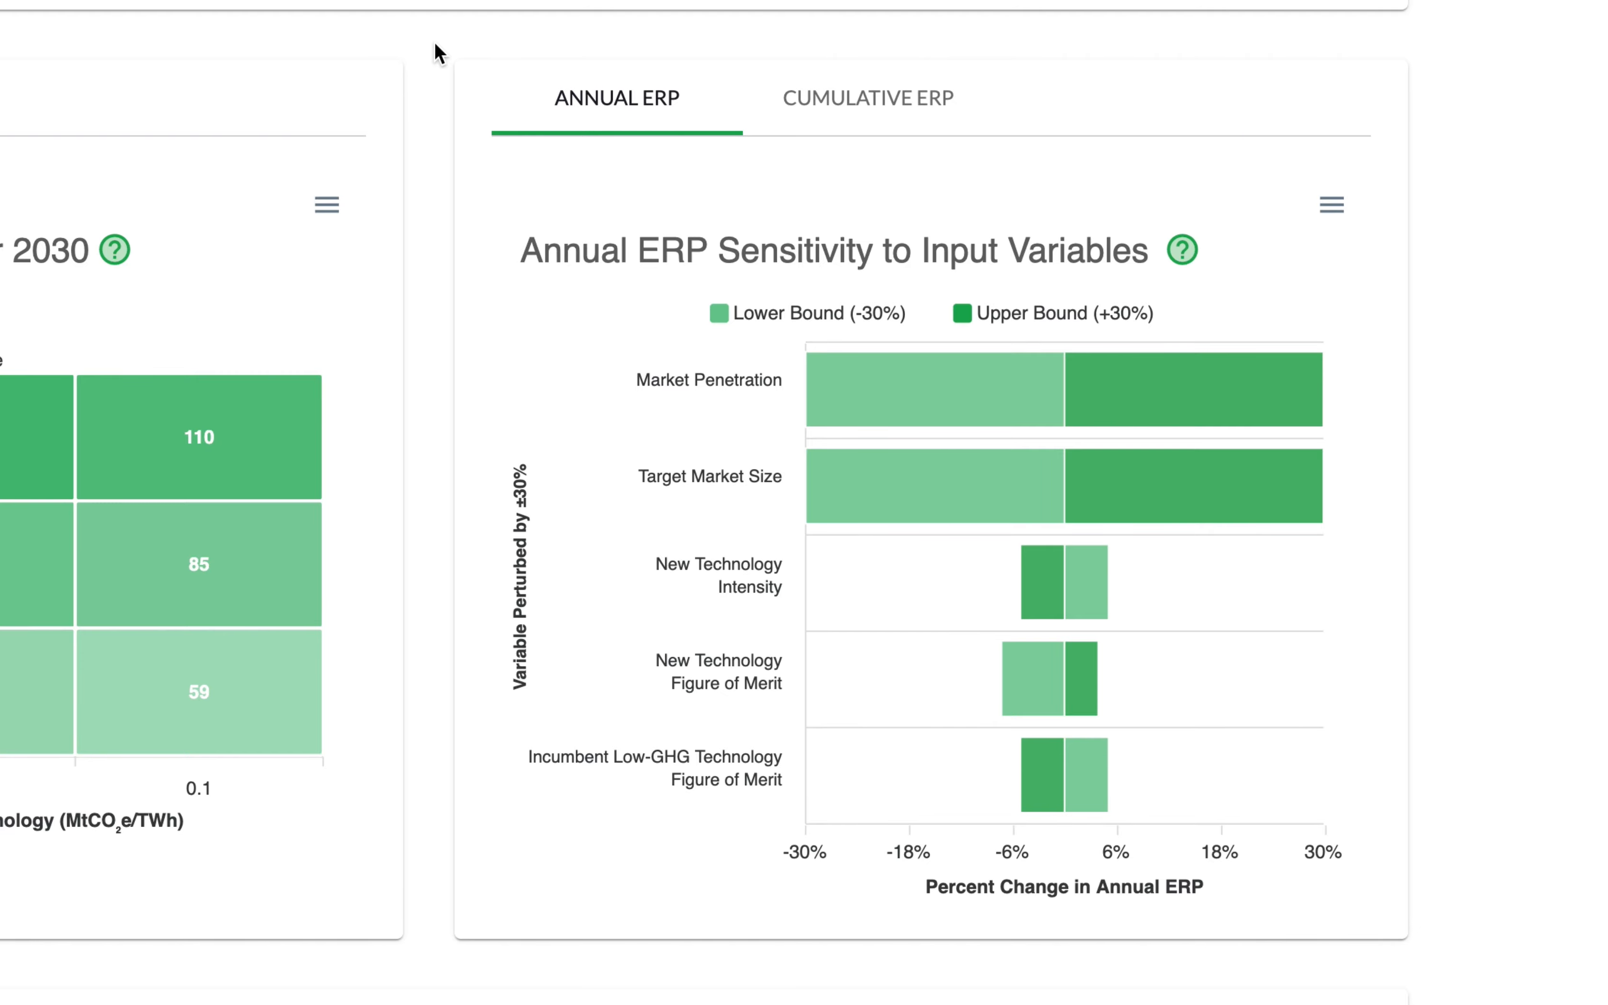
Step: Examine the Market Size and GHG Intensities charts and read the explanation of the market size
scroll(804, 243, down, 4)
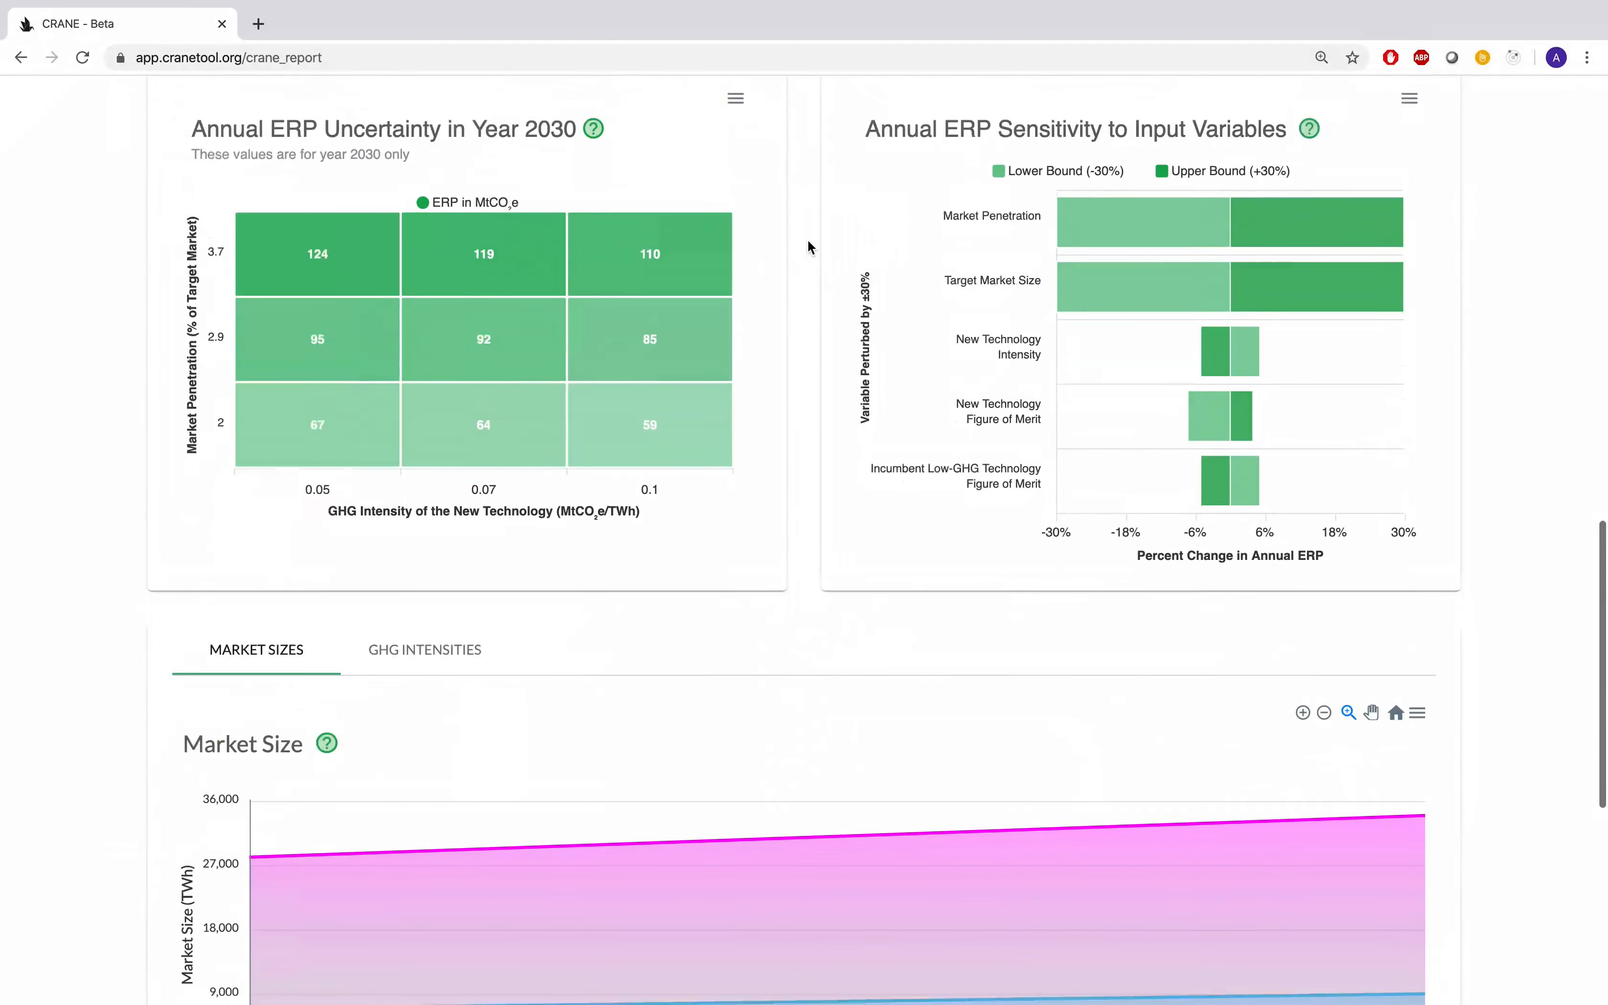
scroll(809, 242, down, 5)
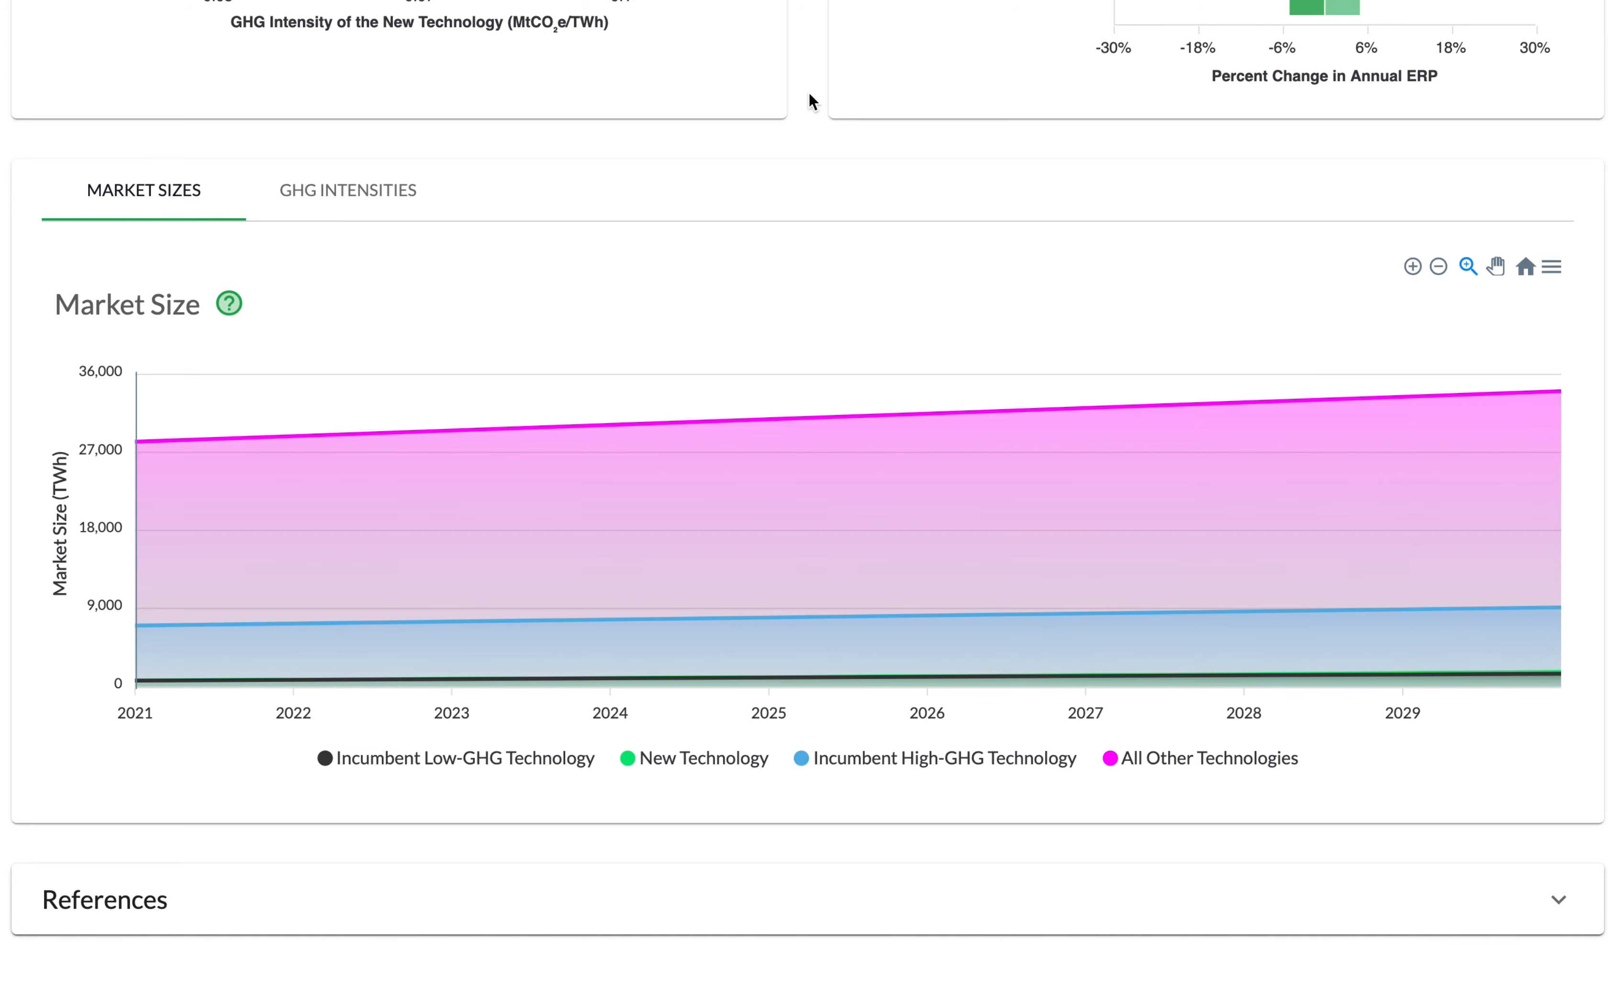
mouse_move(796, 457)
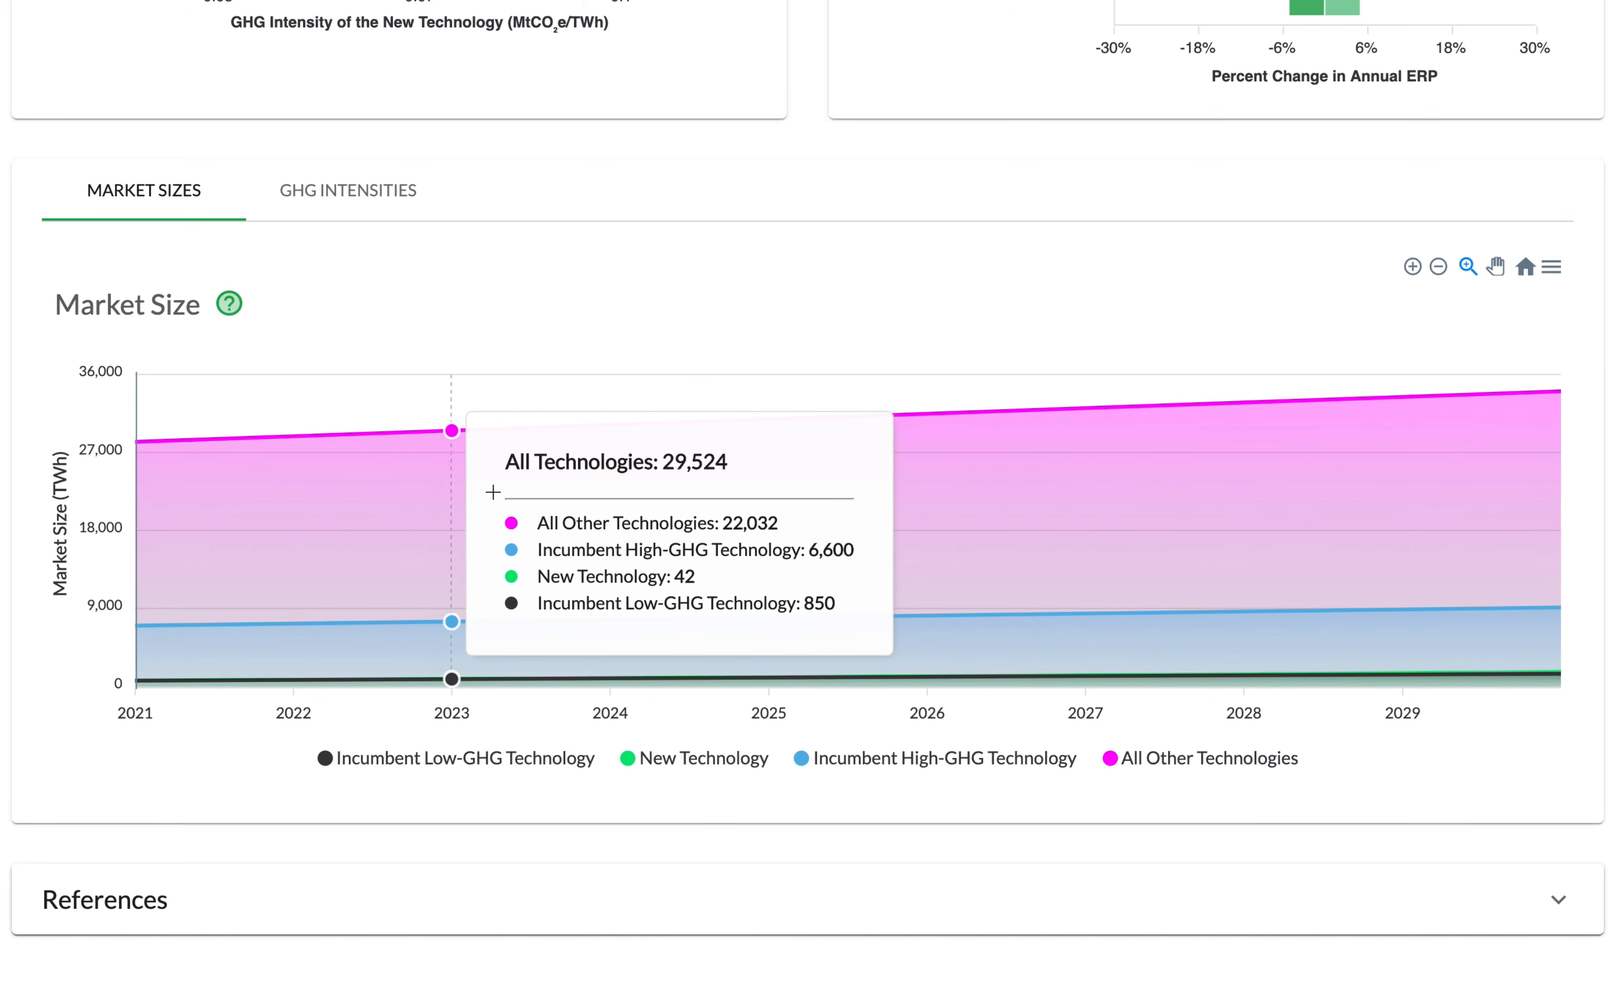
click(347, 195)
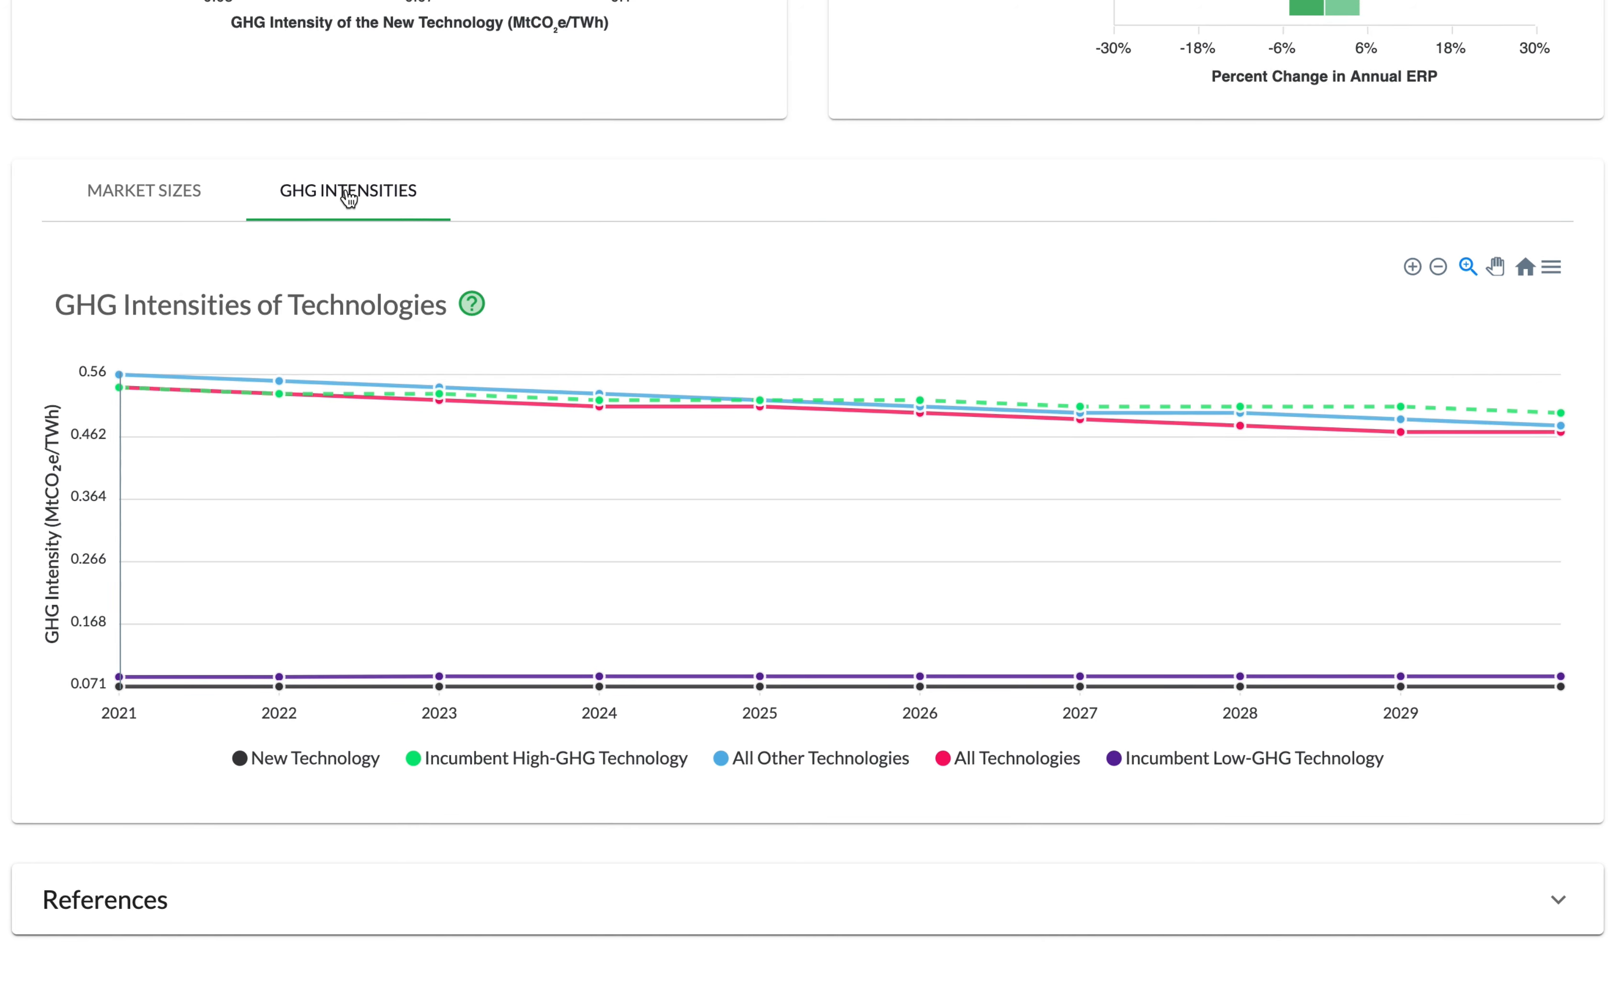
click(169, 207)
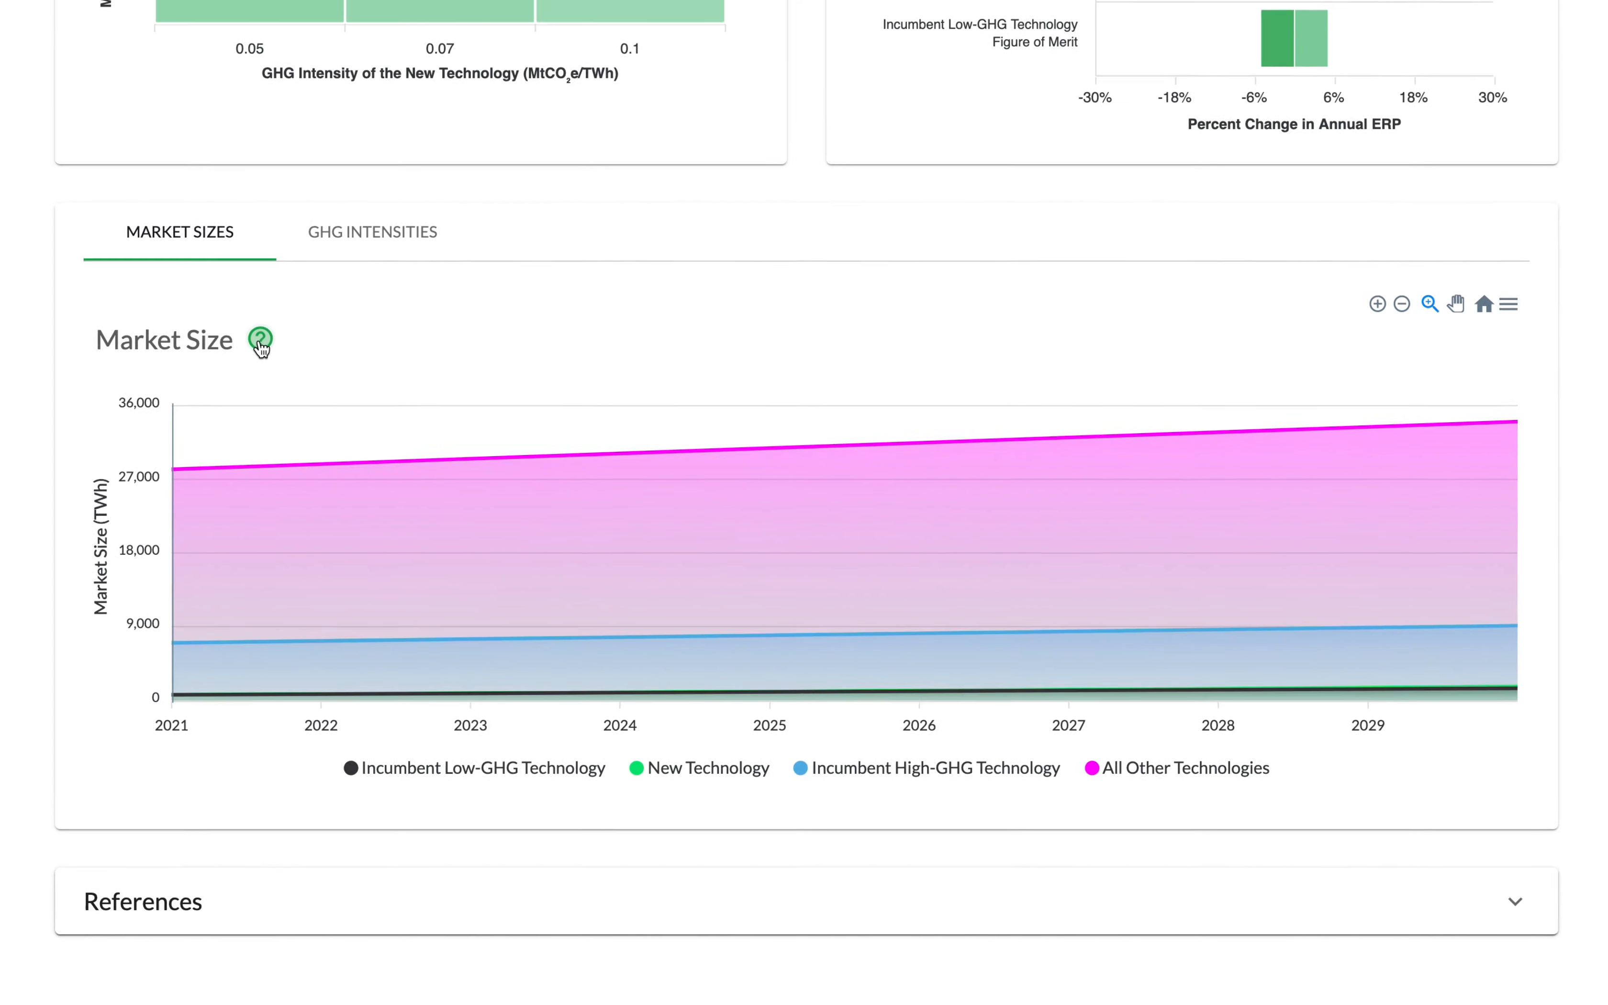
click(260, 340)
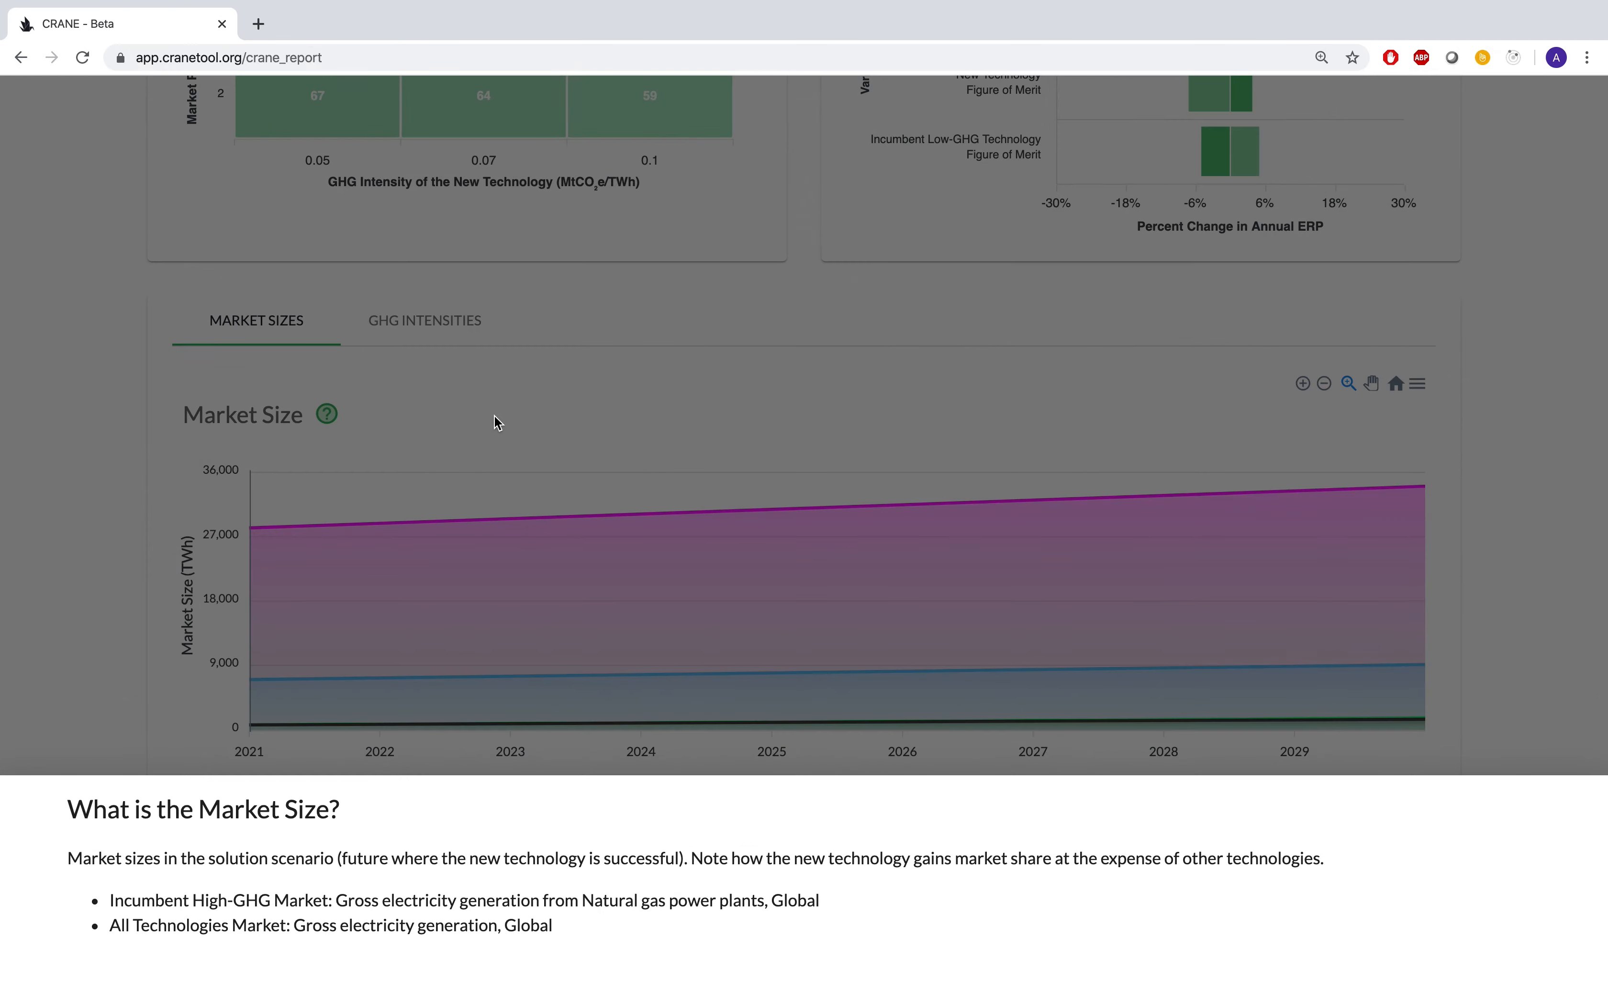
click(492, 415)
Step: Read the Report Key Assumptions and the User Justifications for Inputs, collapsing each section after reading
scroll(493, 415, up, 15)
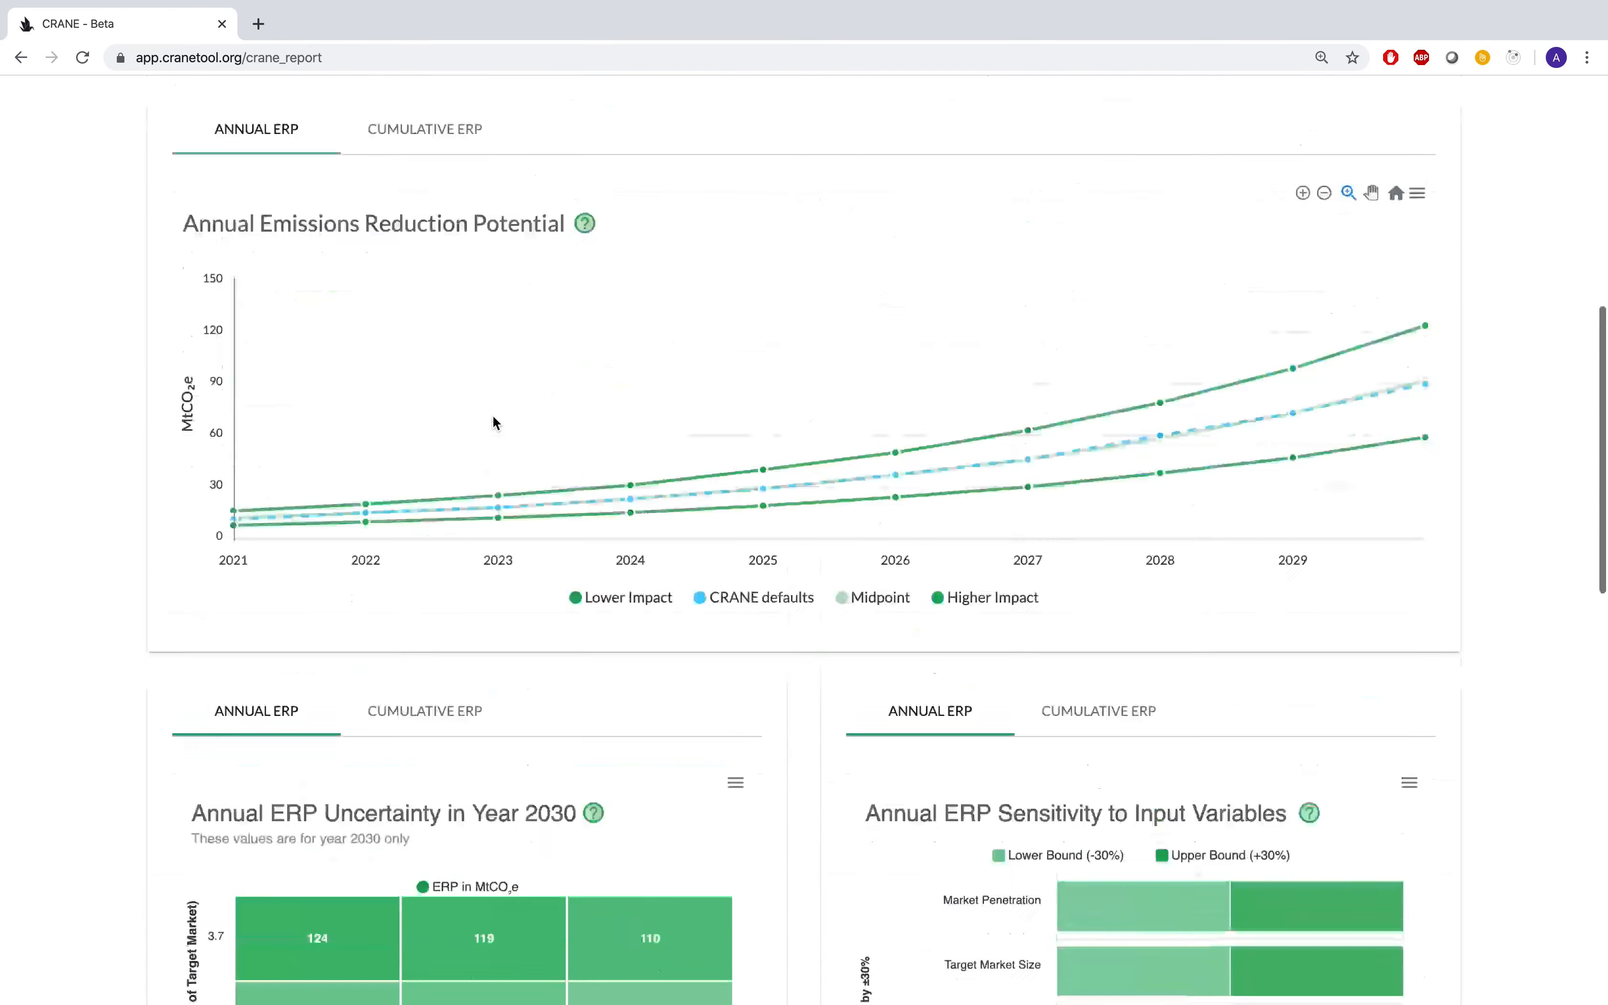
scroll(493, 415, up, 5)
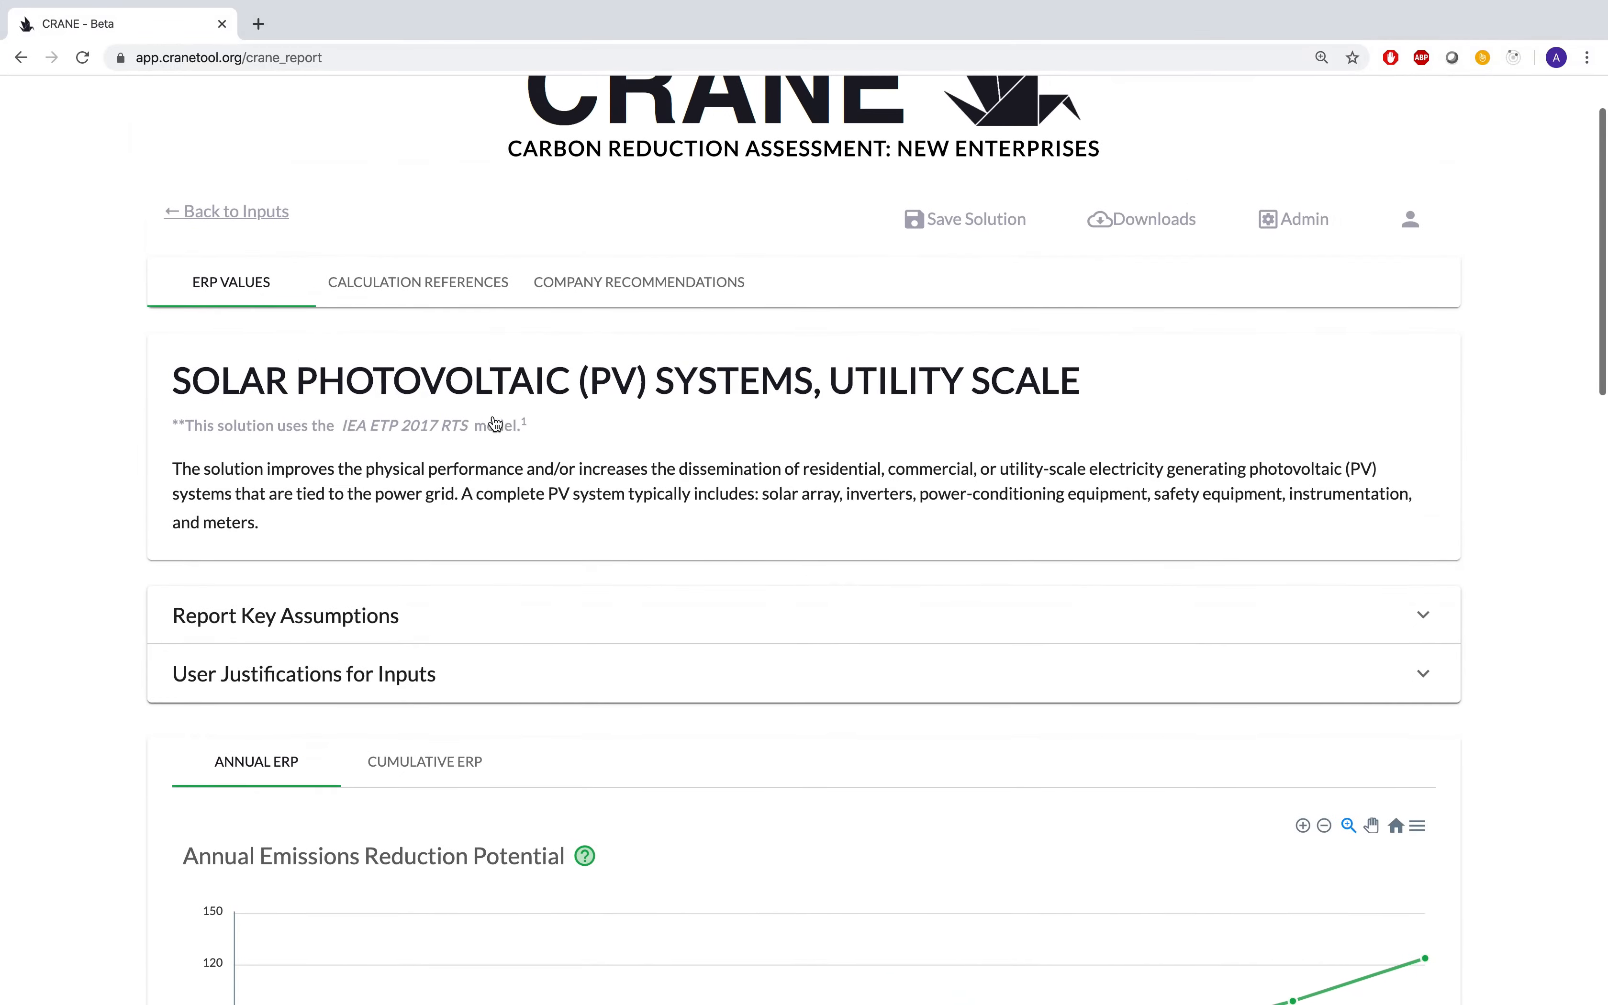
scroll(493, 414, up, 2)
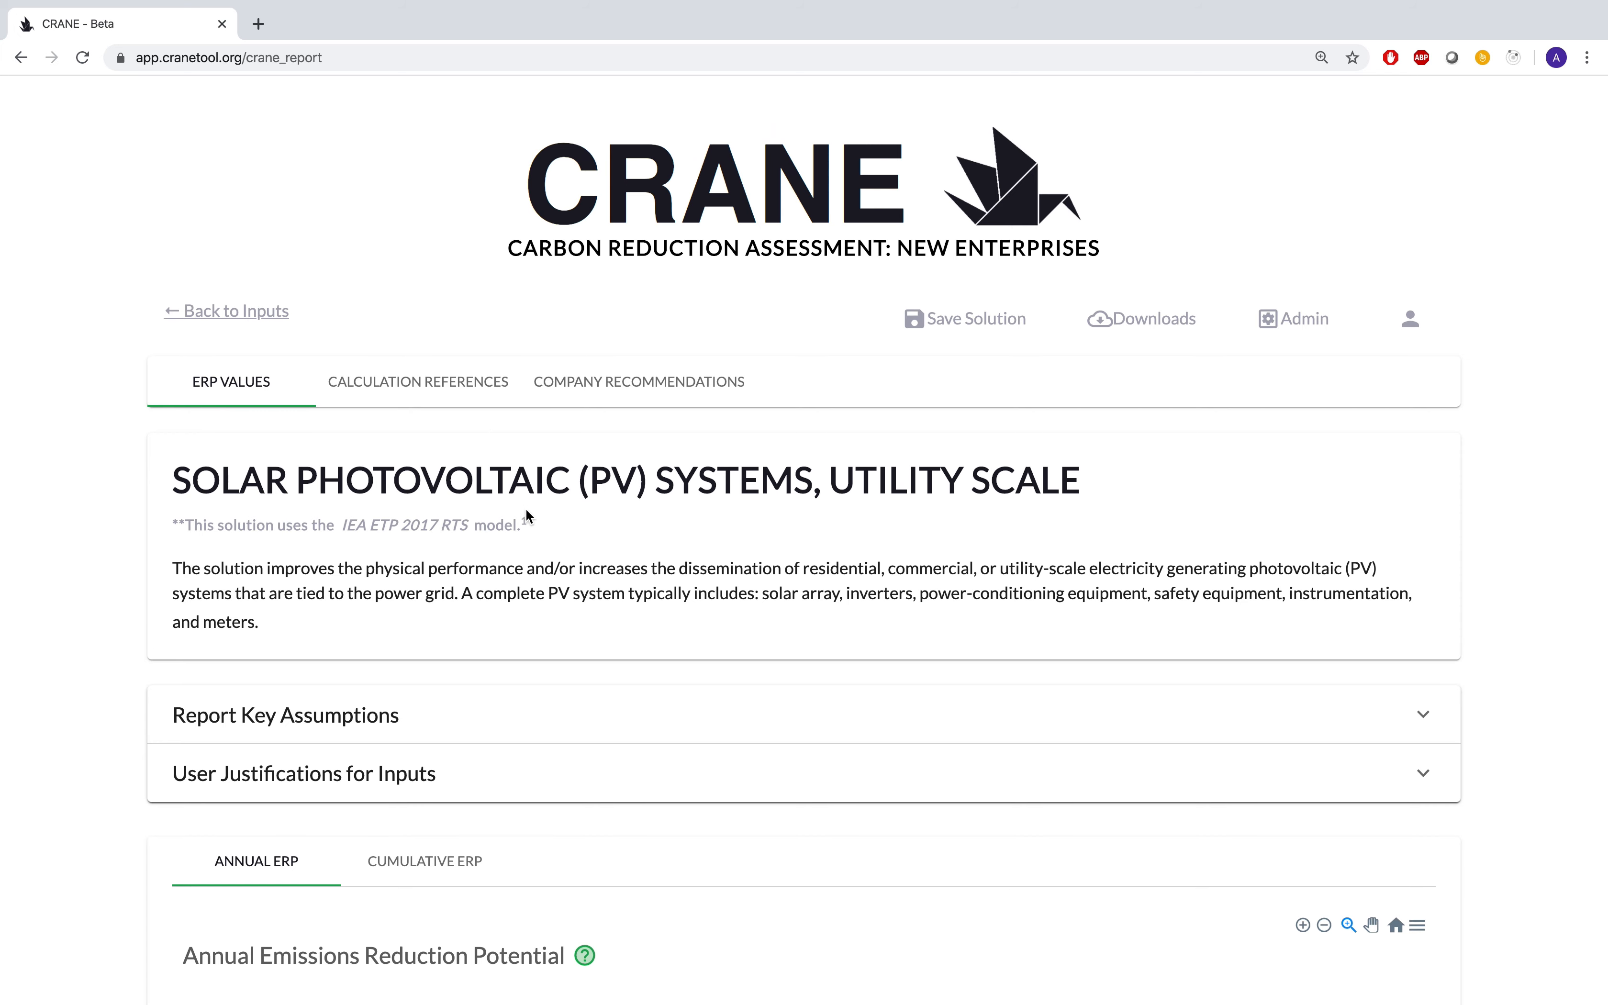
click(1423, 710)
scroll(1423, 711, down, 5)
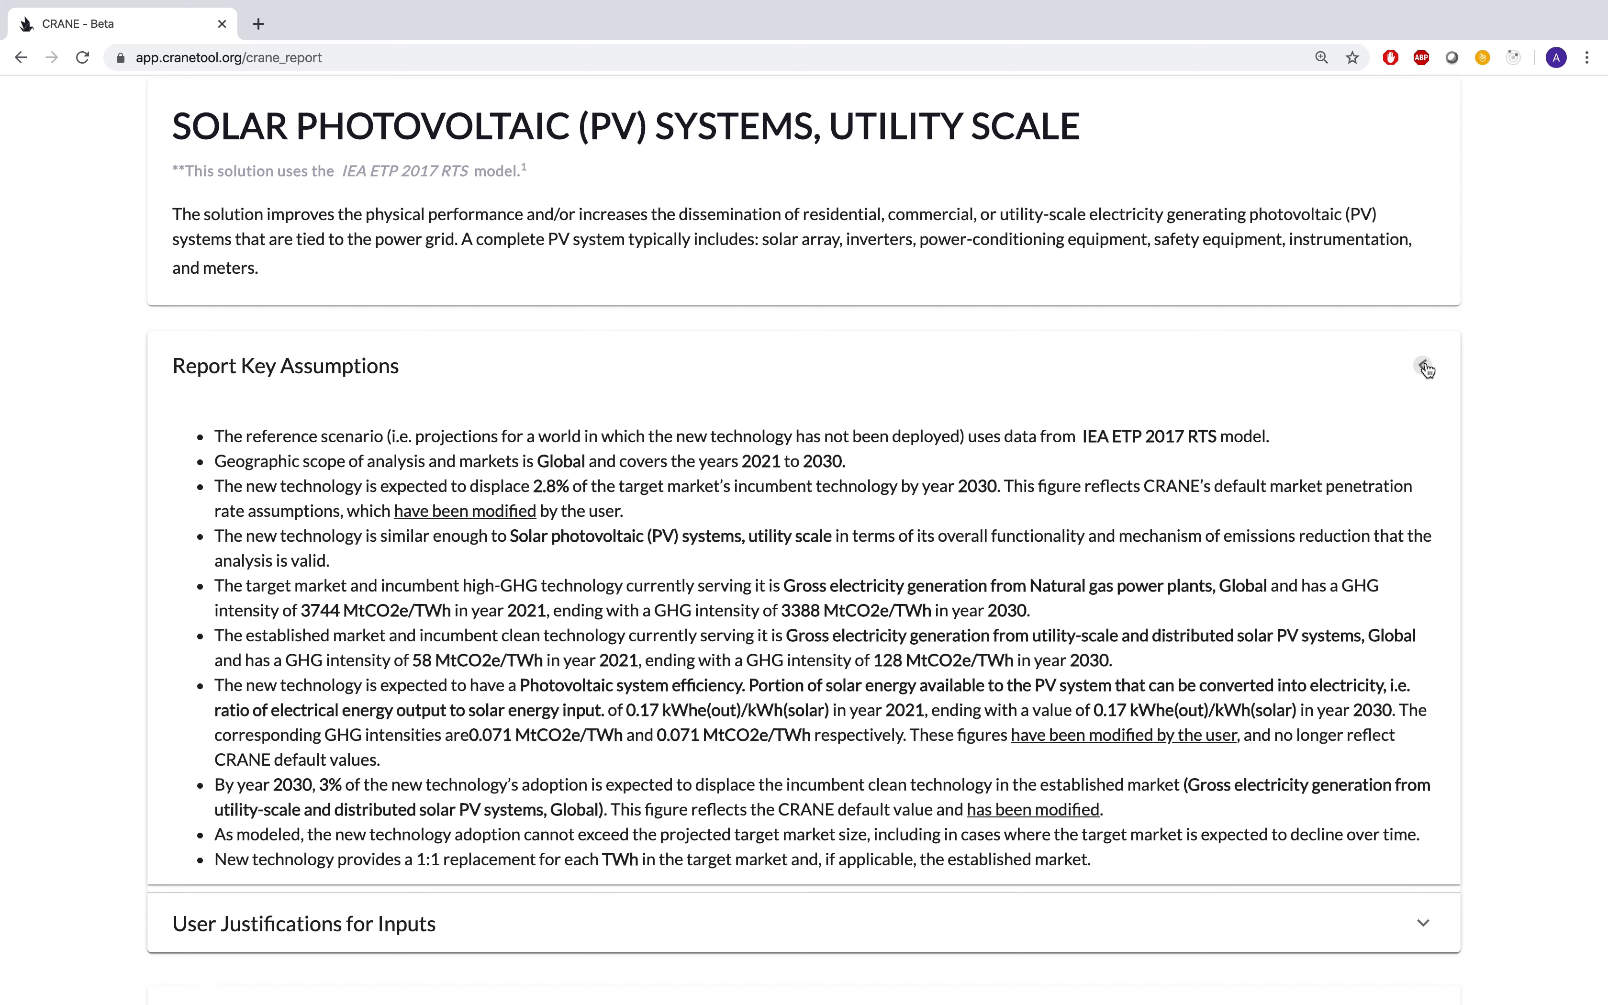
click(1423, 369)
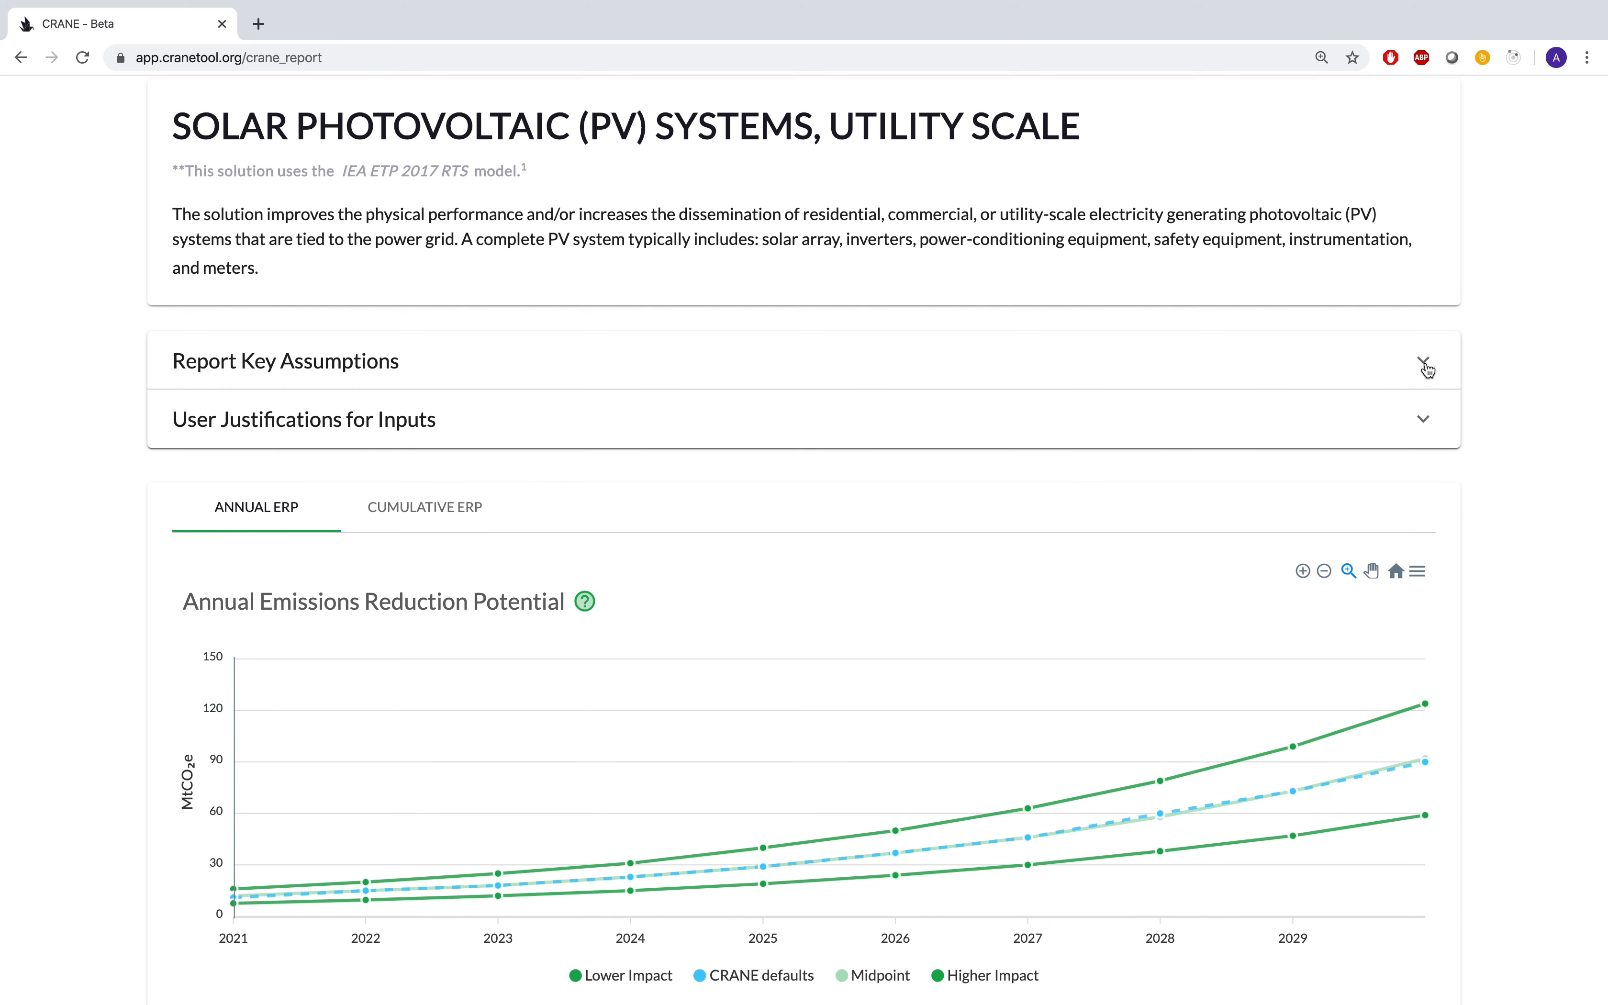
click(1427, 422)
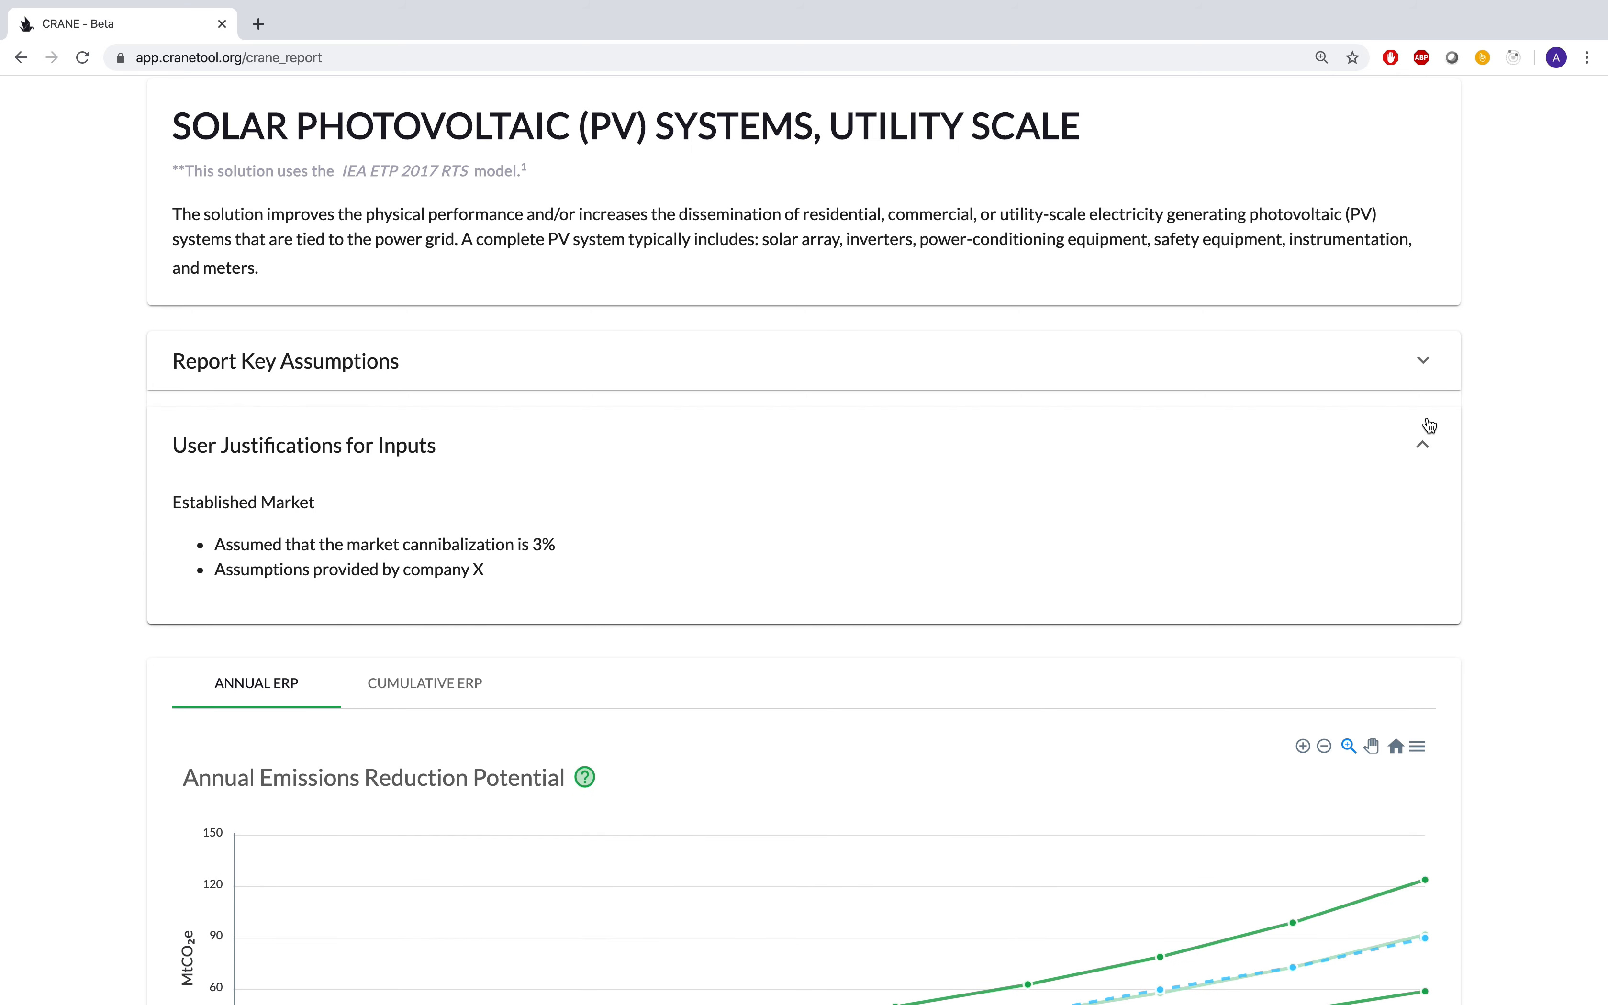
click(1429, 425)
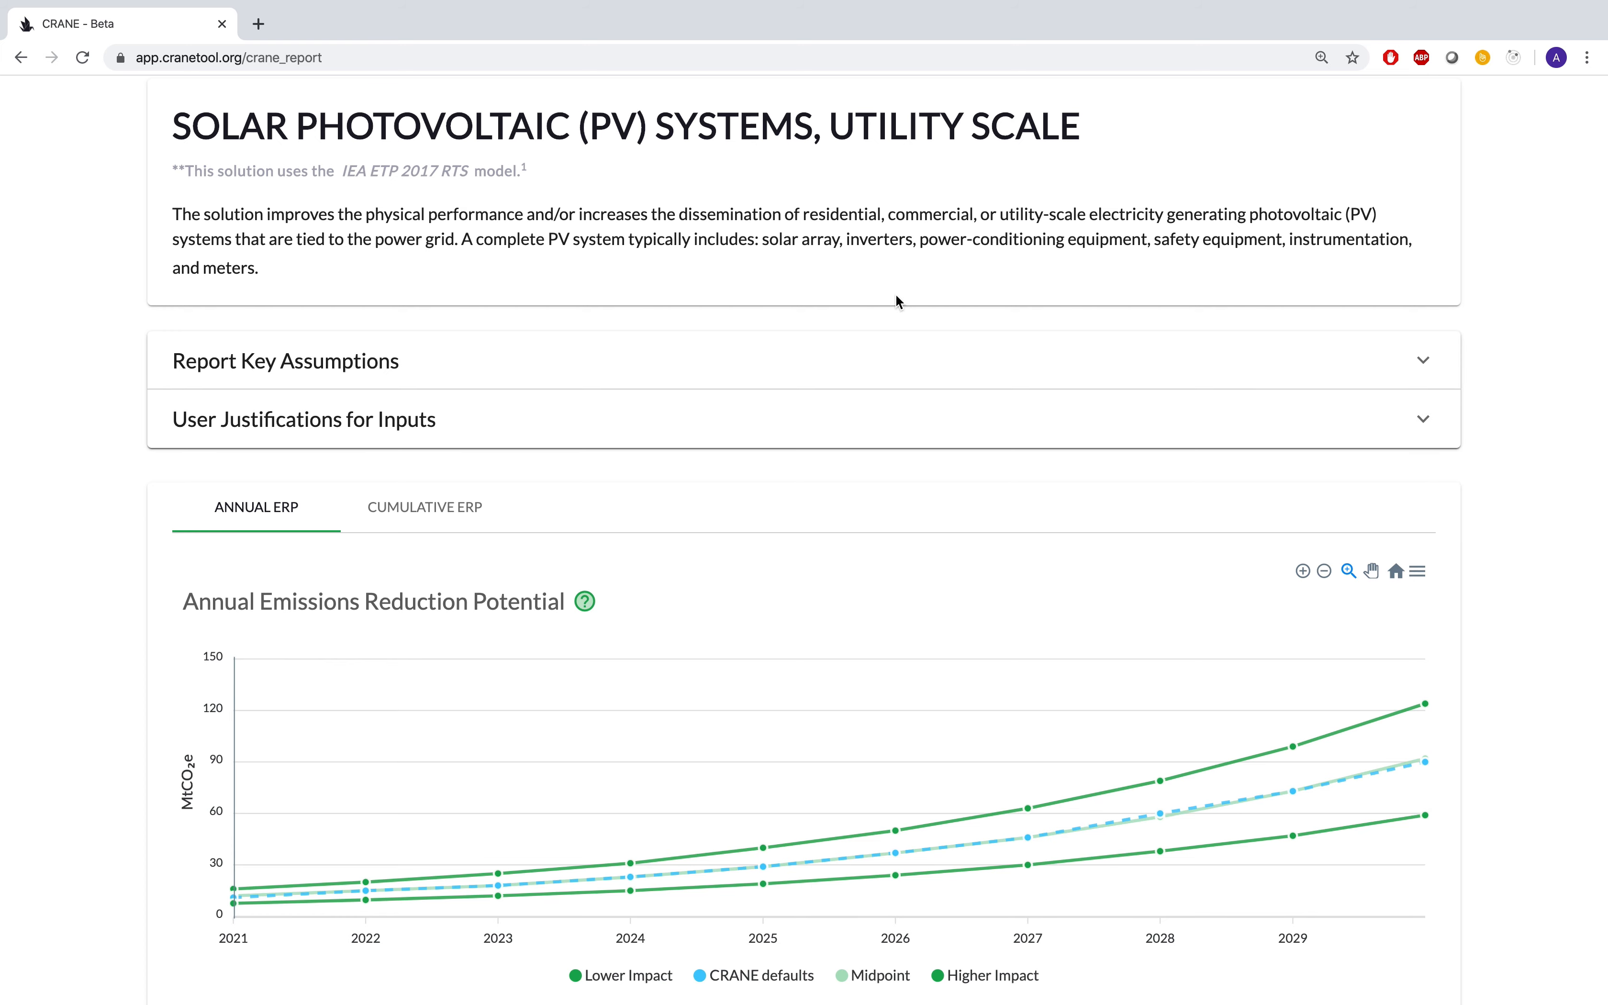
scroll(837, 287, up, 5)
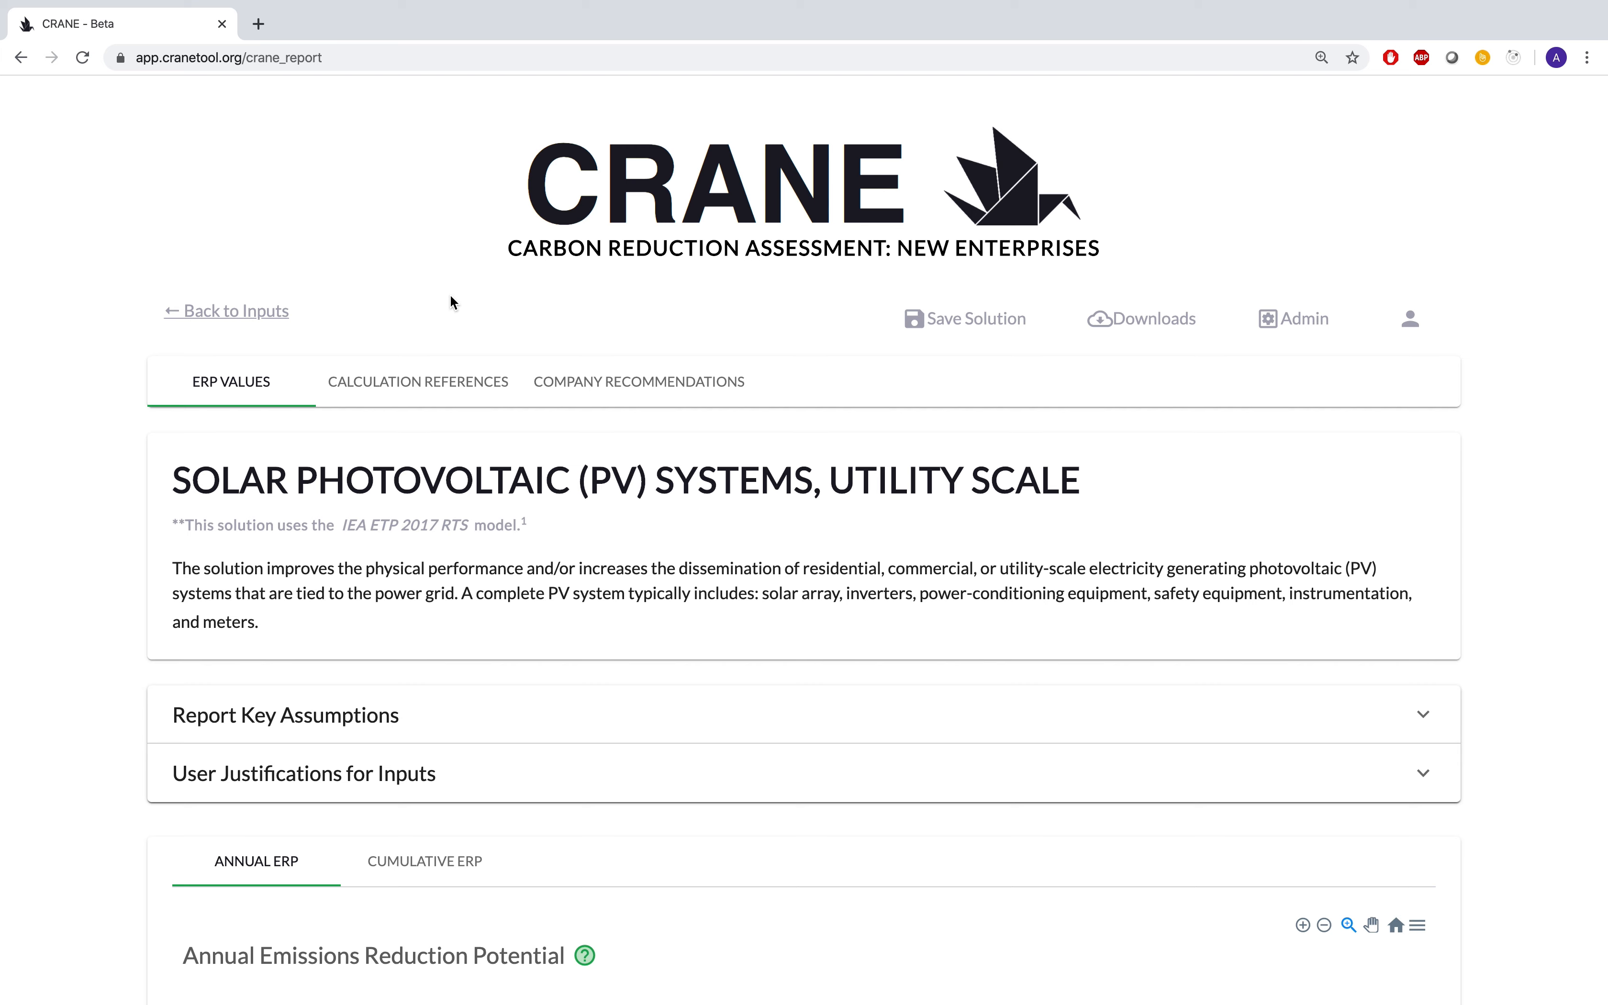
Step: Open the calculation references, read the Table 1 raw data, and expand and collapse the References list
click(417, 387)
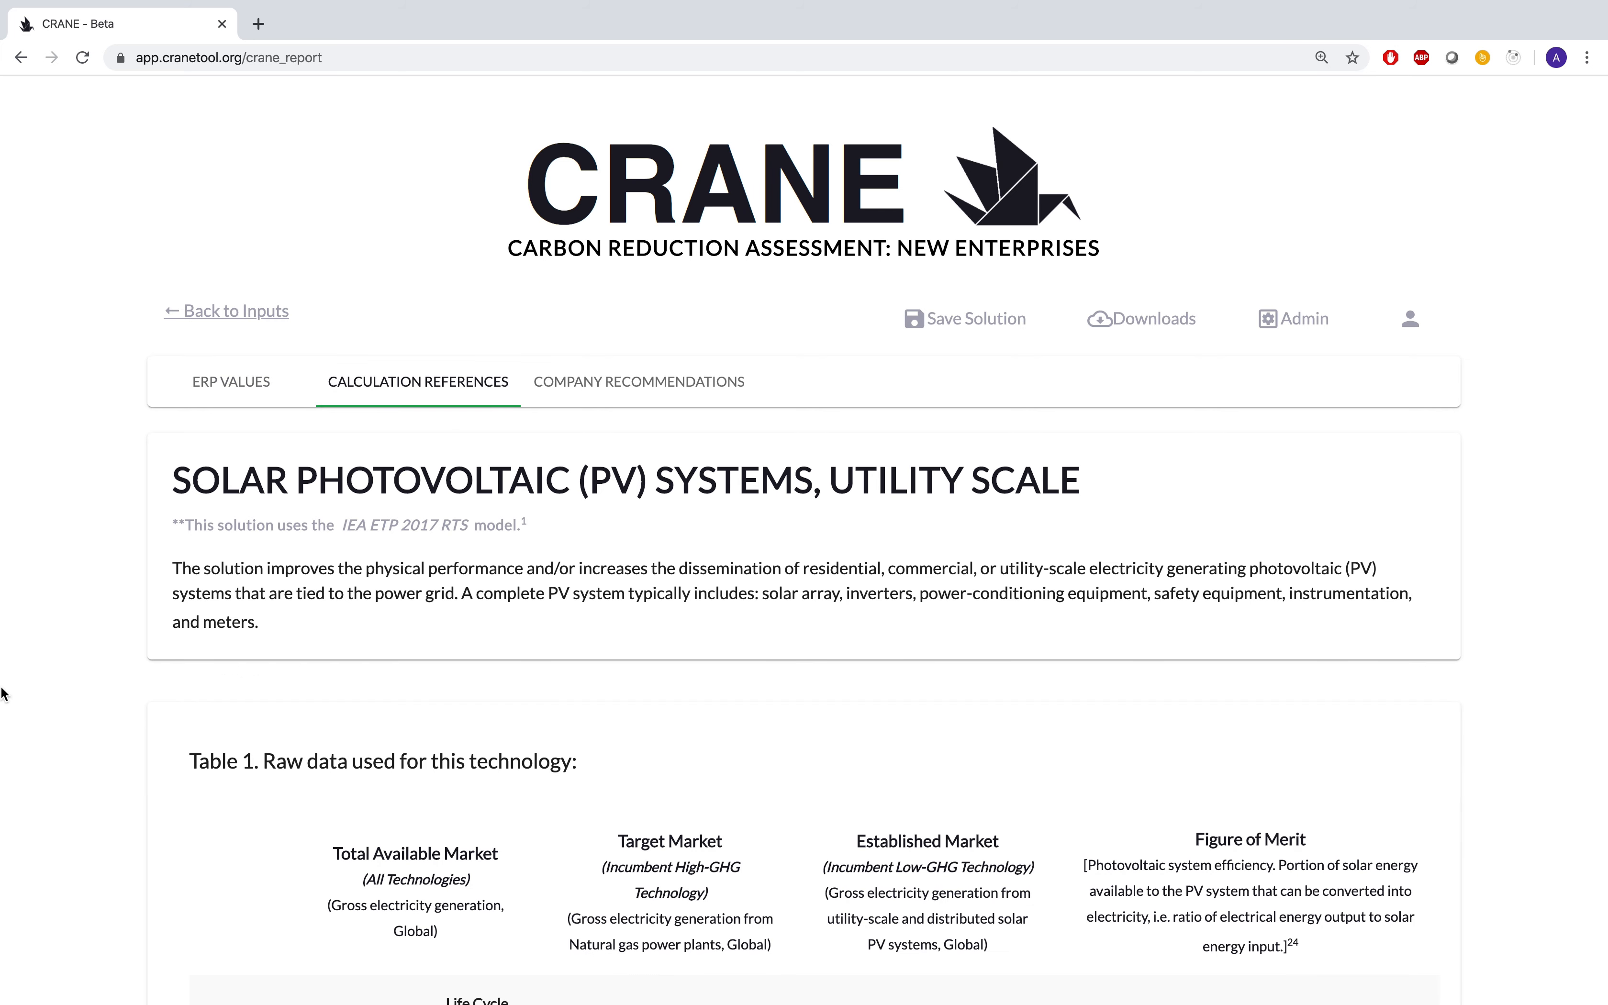
scroll(31, 675, down, 8)
scroll(31, 675, down, 2)
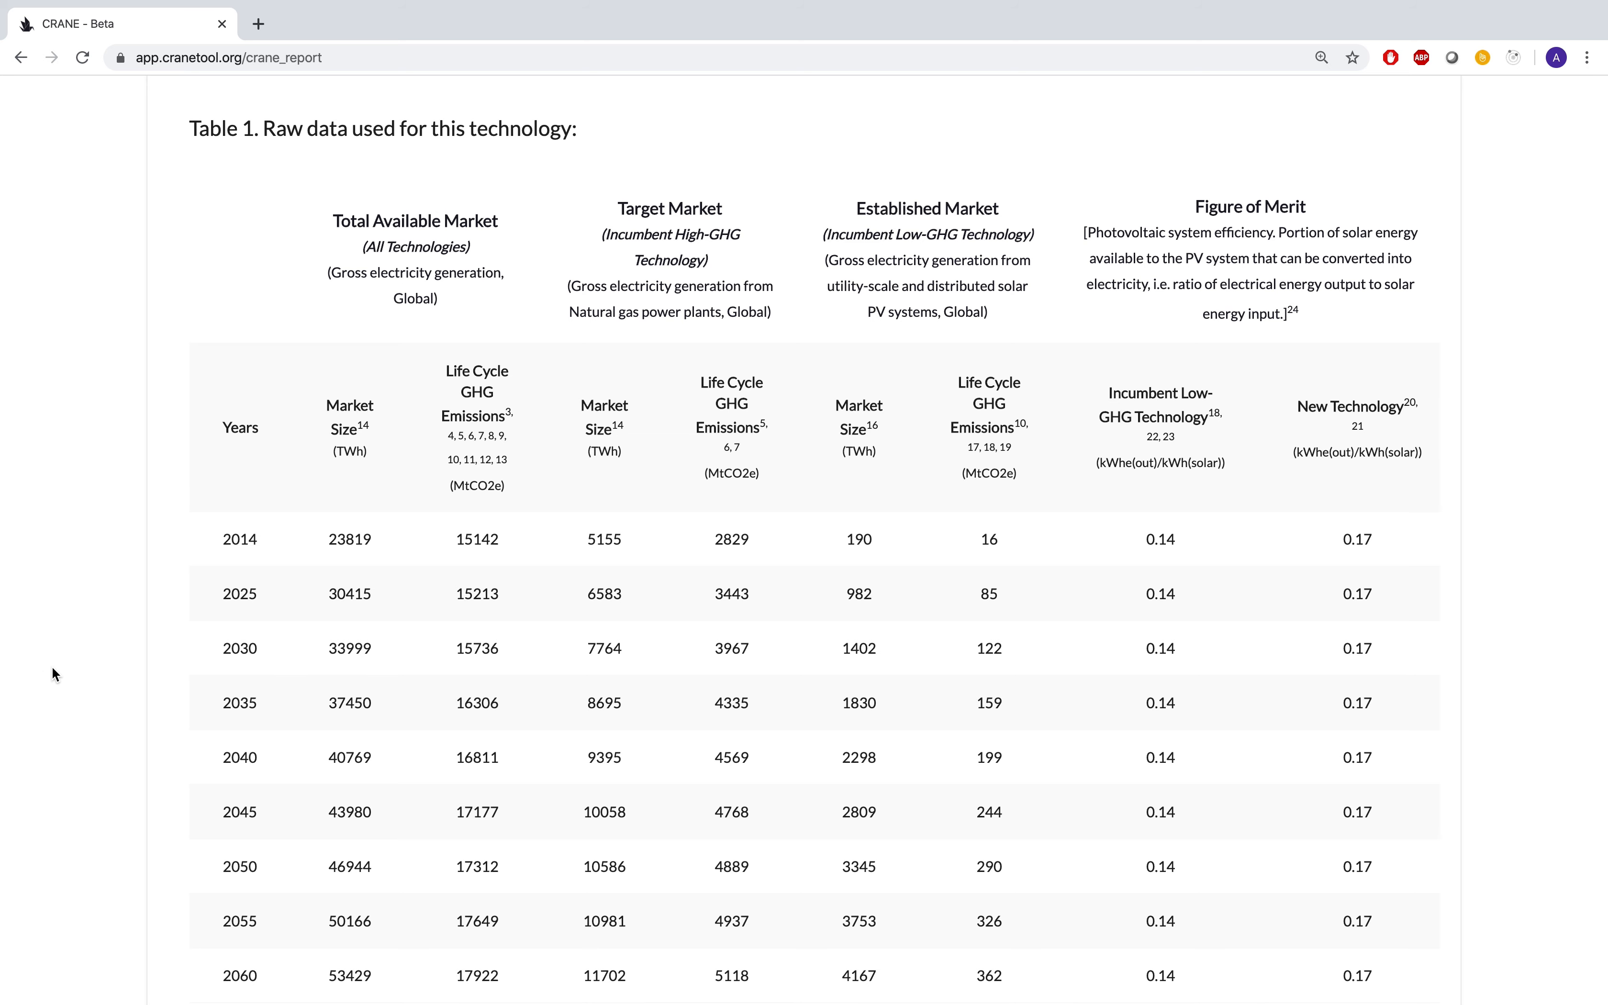
scroll(51, 666, down, 20)
click(299, 766)
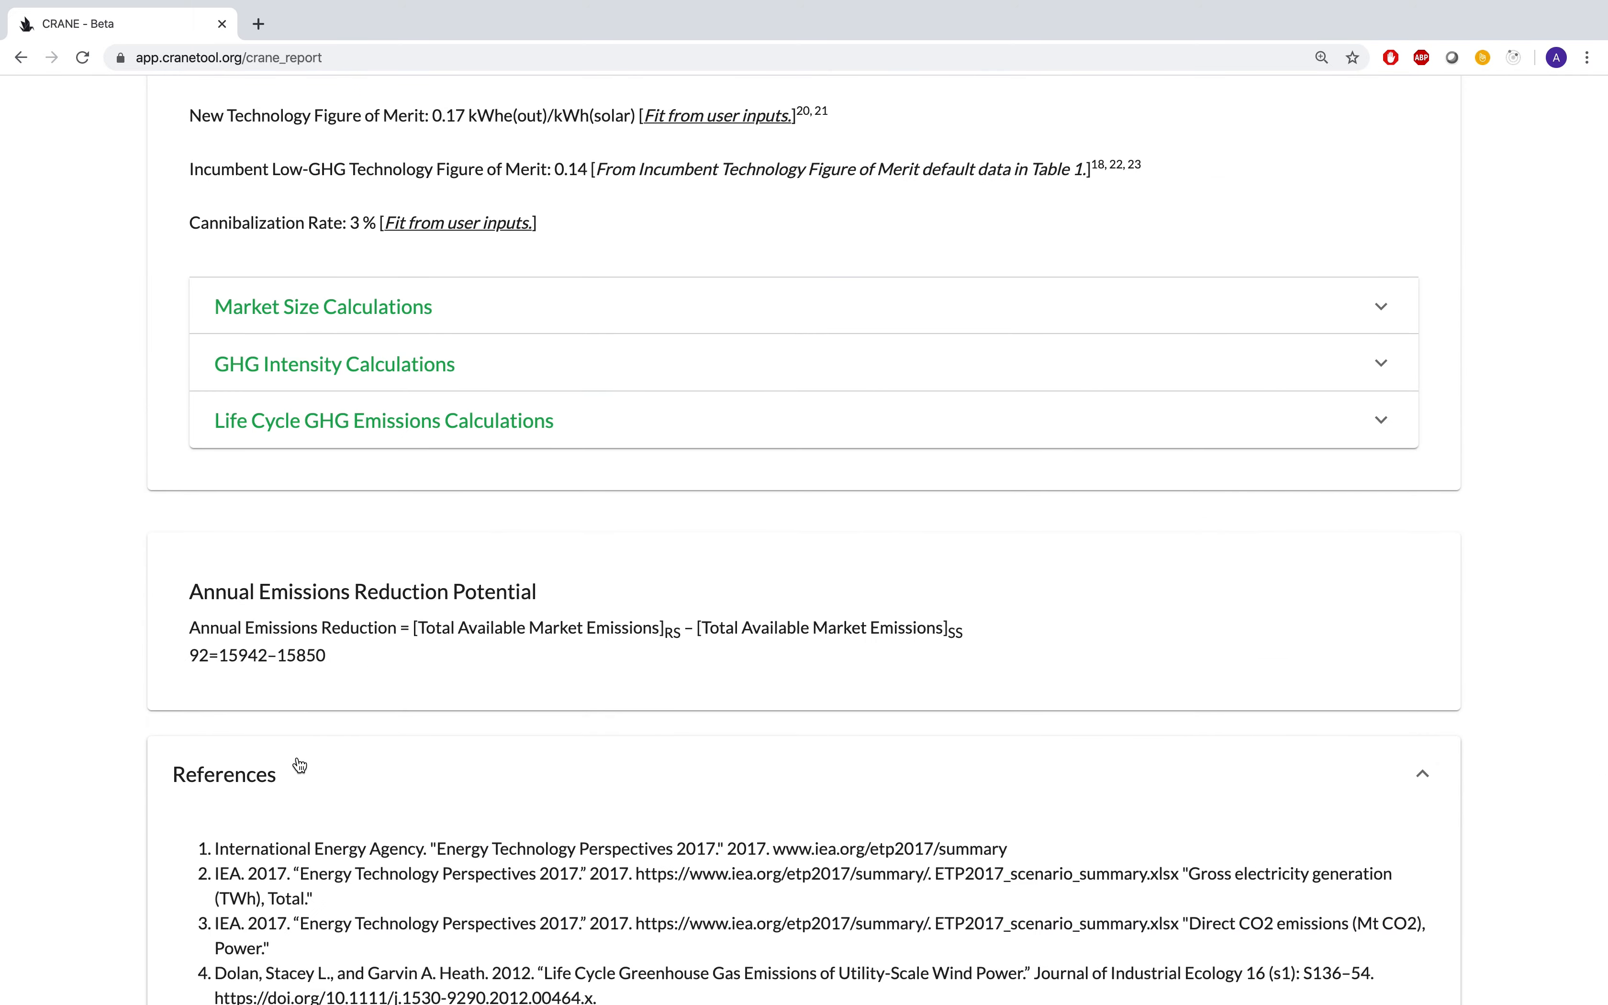
click(299, 766)
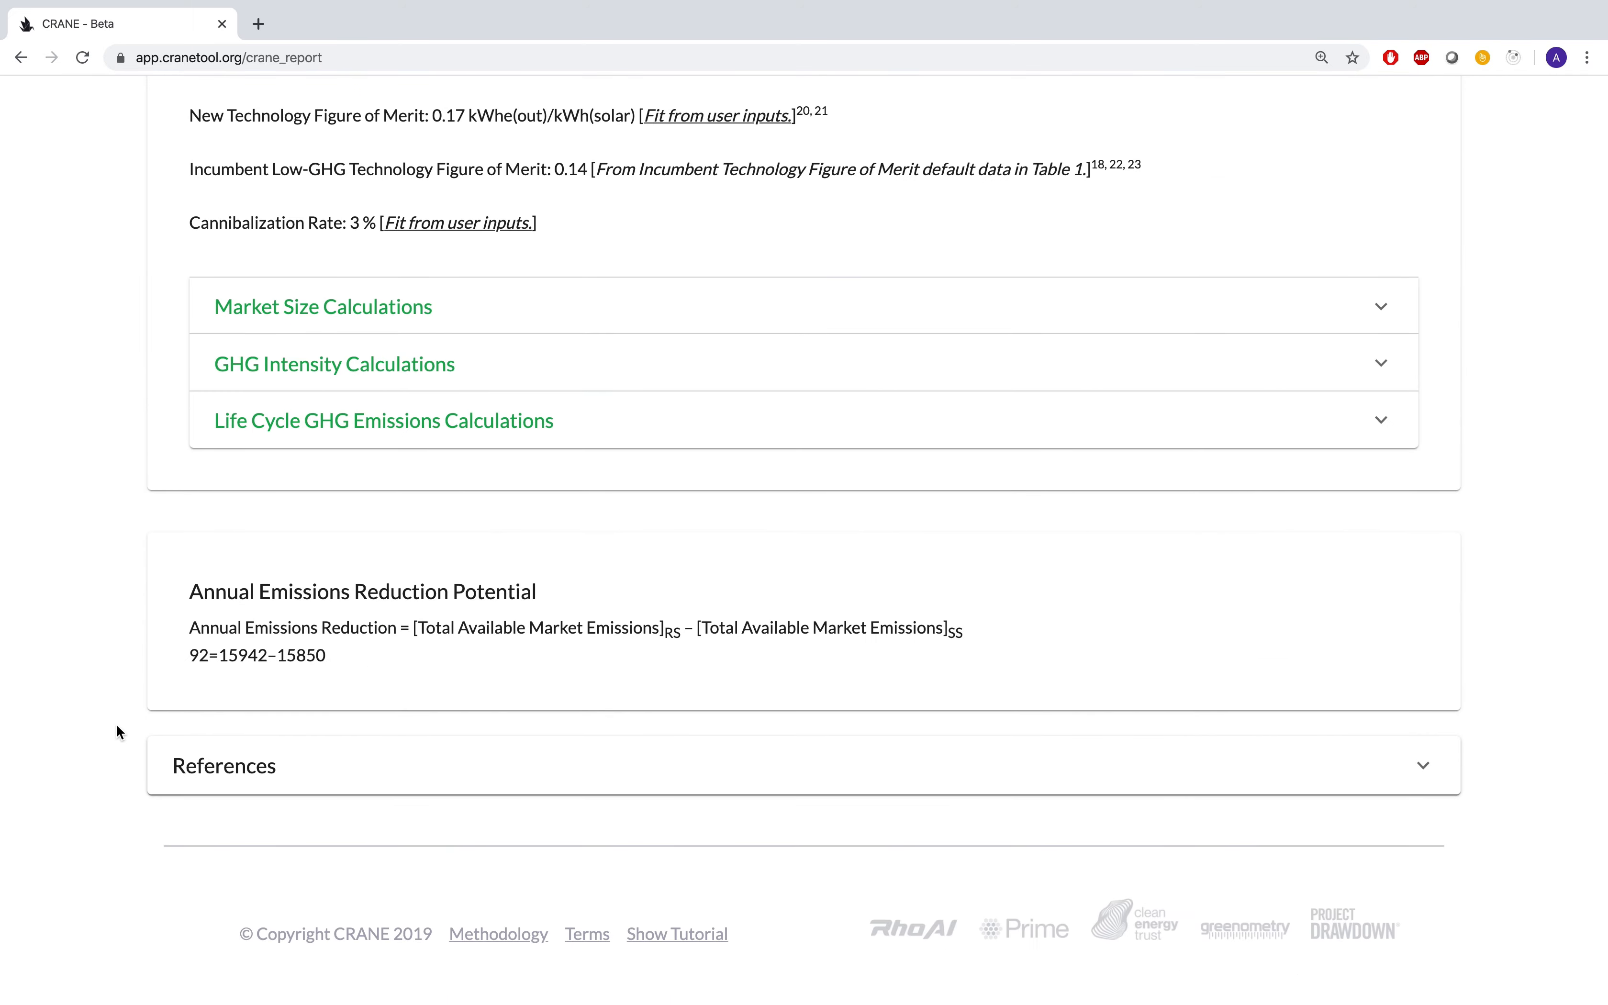
Step: Examine the Table 2 reference scenario with its Market Size Calculations and the Table 3 solution scenario for 2030
scroll(117, 723, up, 15)
scroll(117, 724, down, 6)
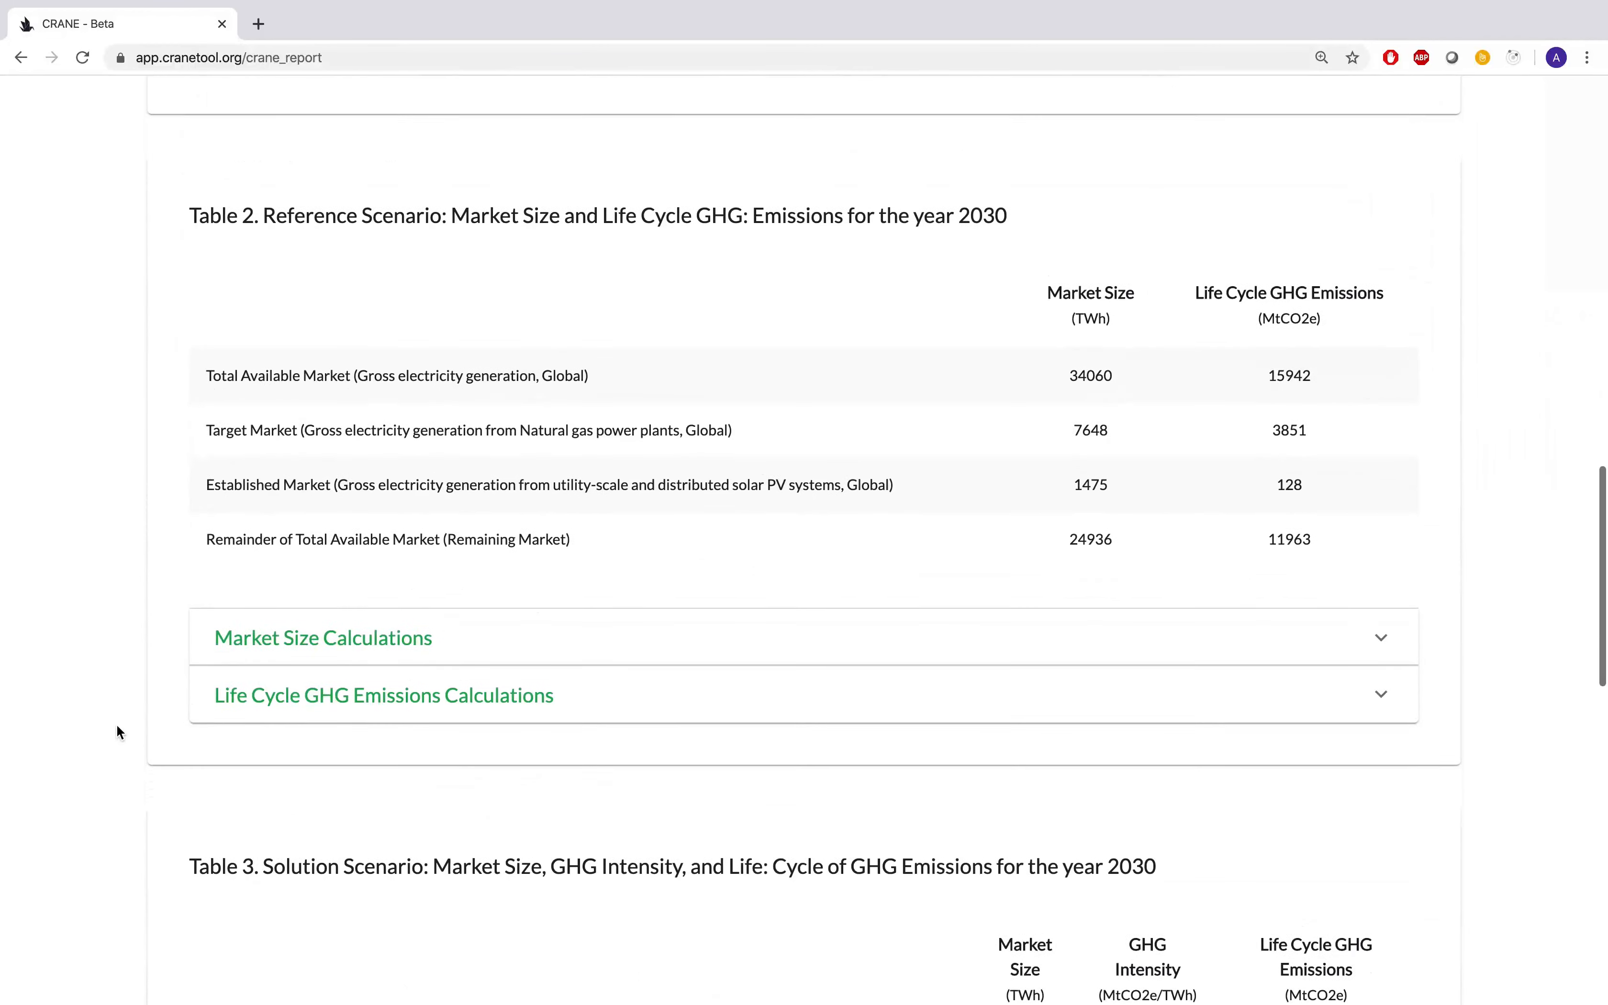
click(1394, 616)
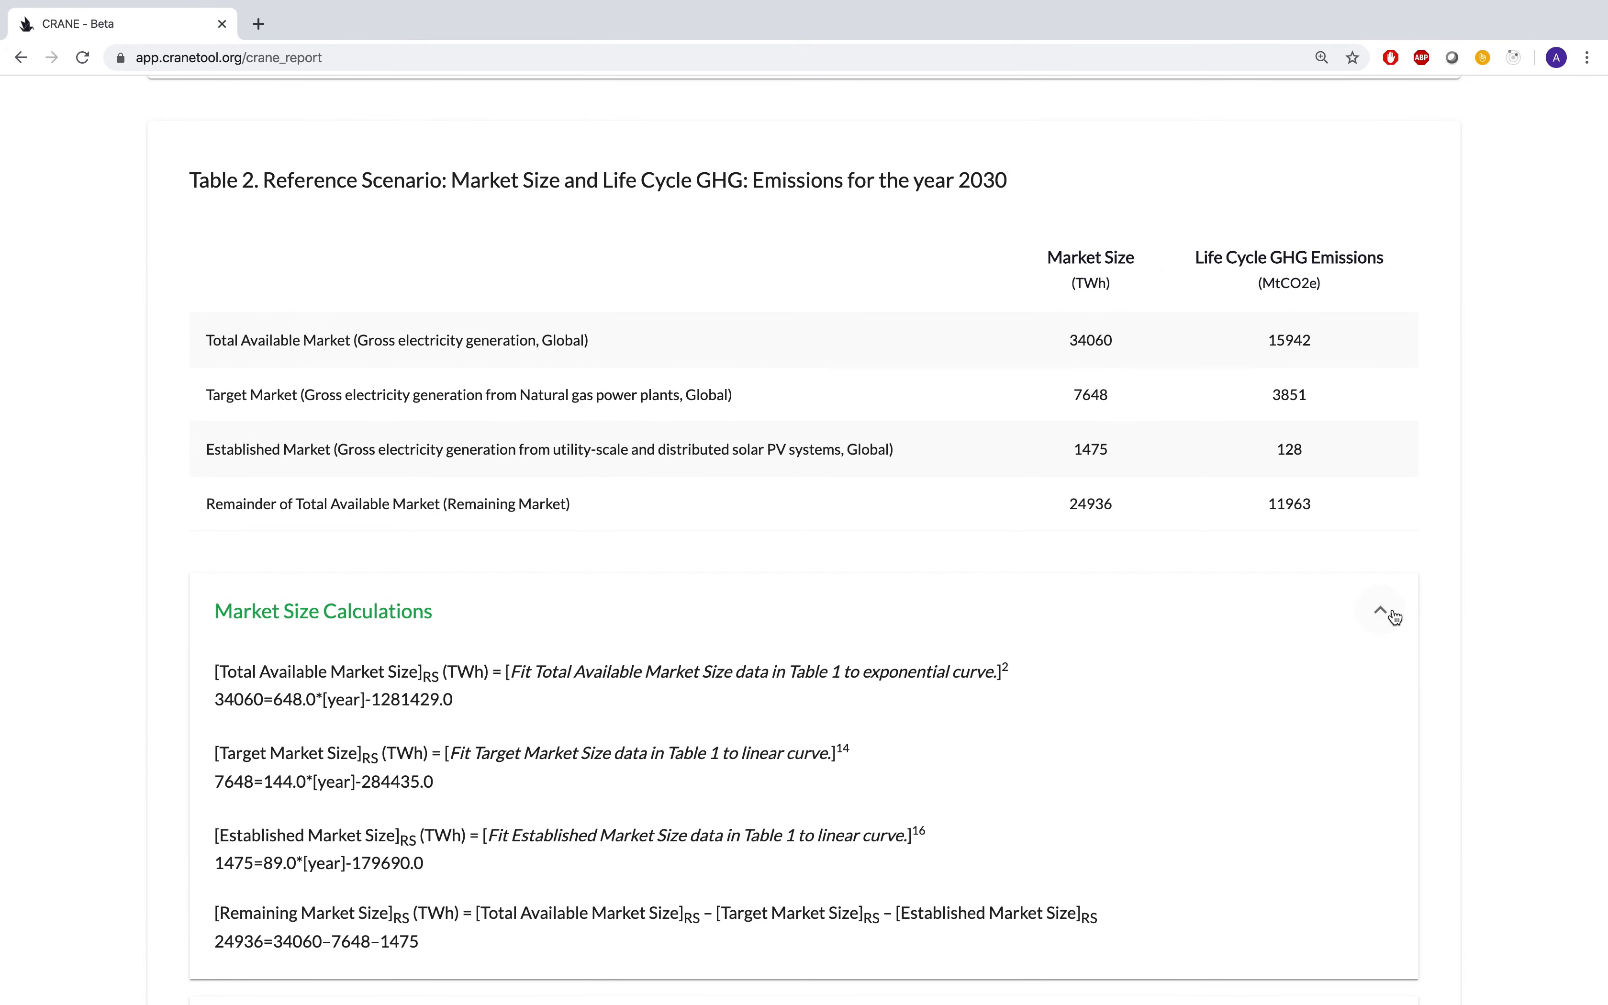
click(1394, 617)
scroll(1522, 639, down, 4)
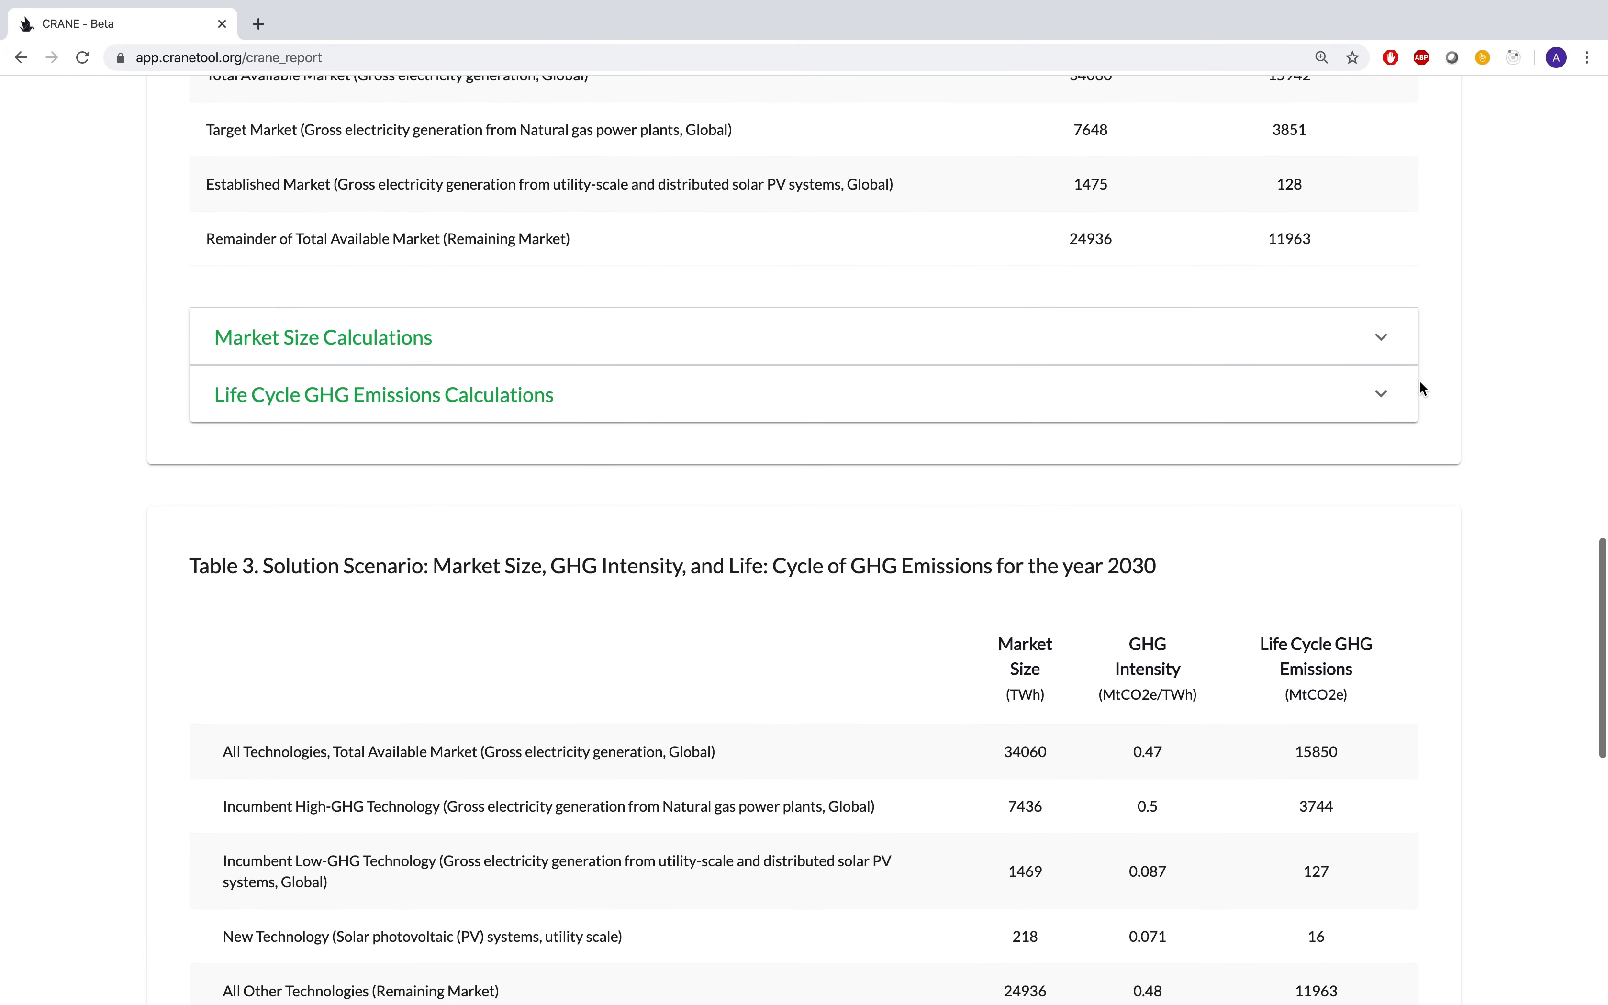
scroll(91, 552, down, 13)
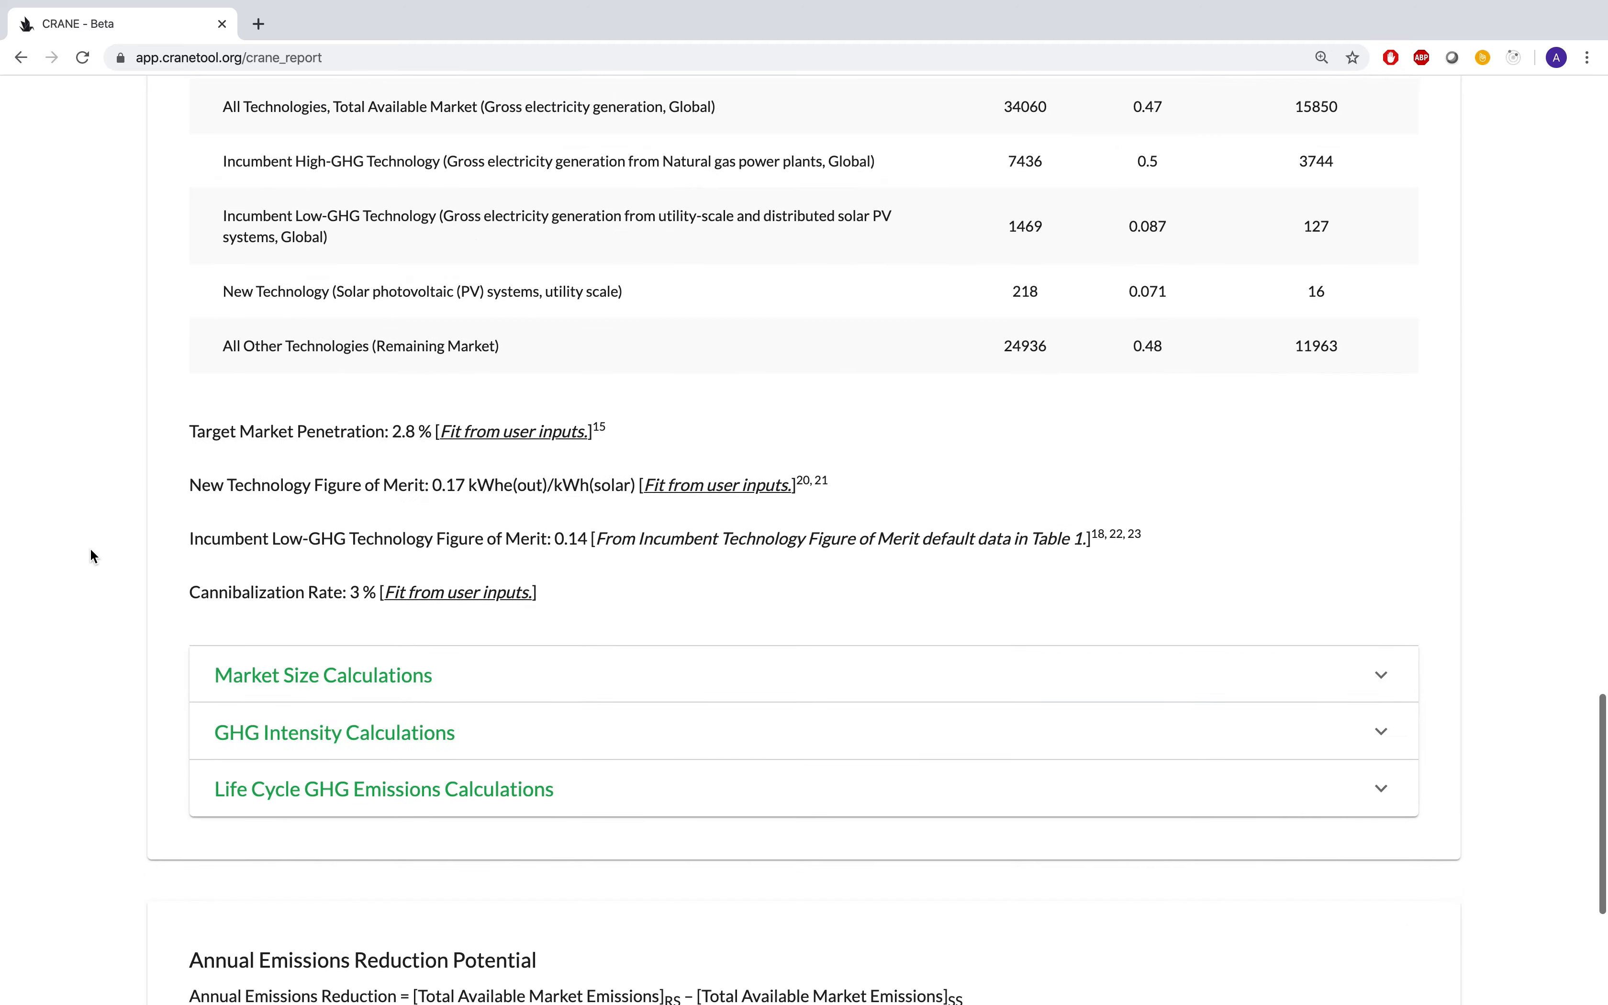
Step: Download the CRANE Input File for the report and dismiss the browser's download notice
scroll(91, 551, up, 20)
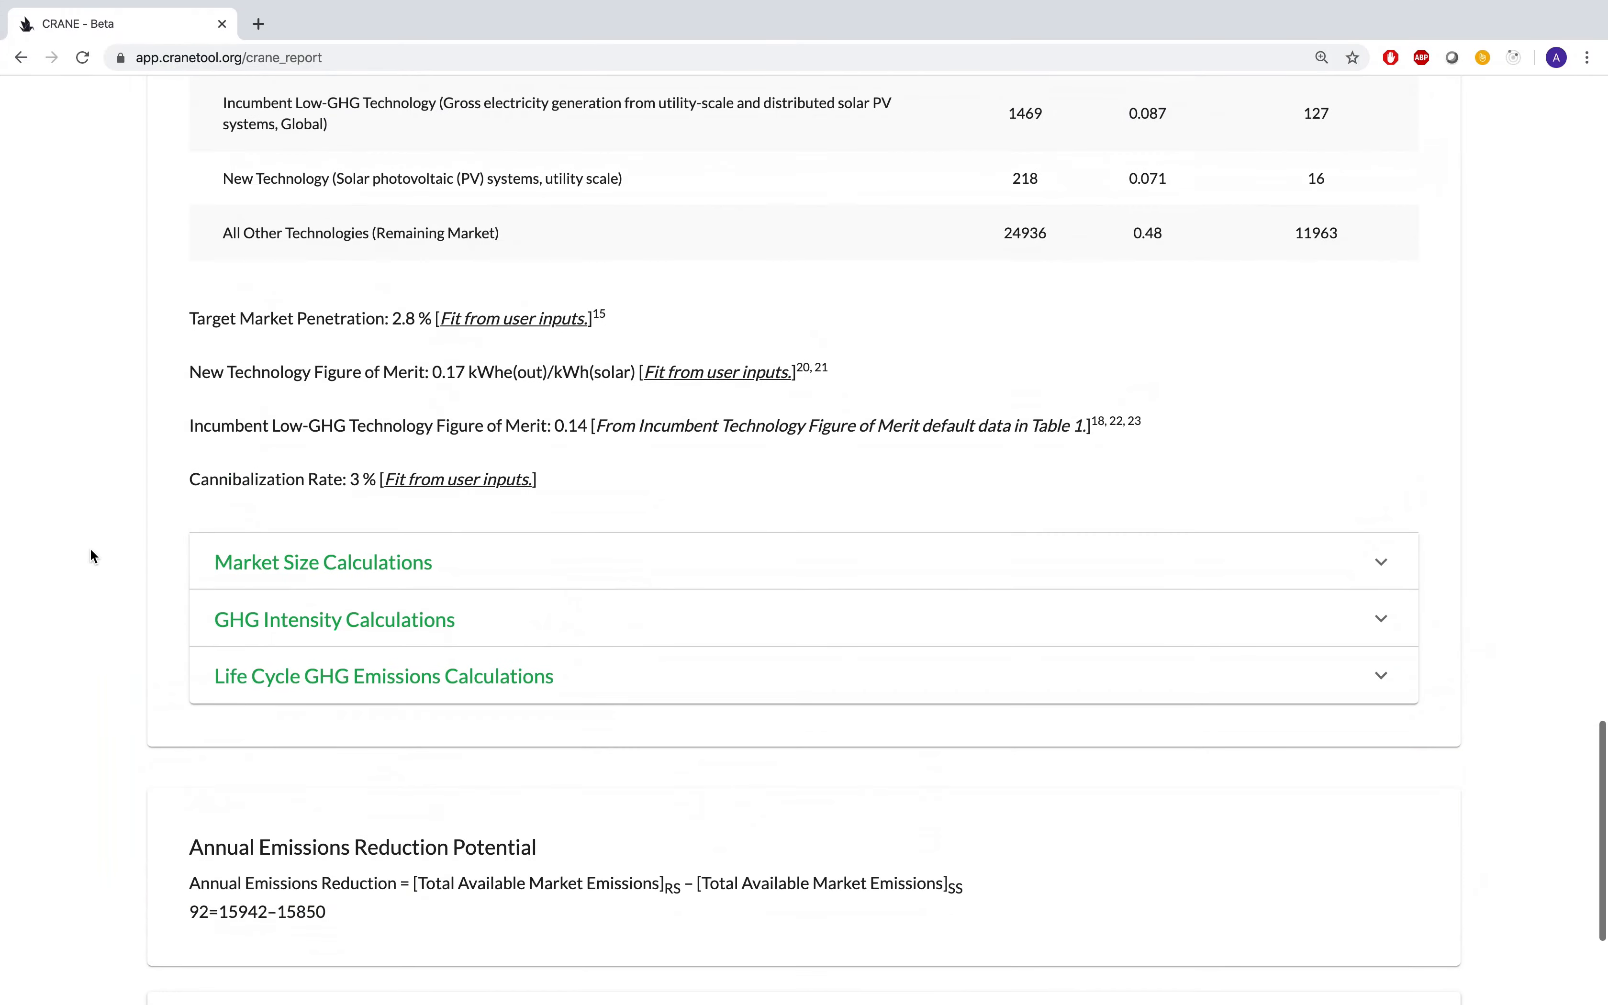
scroll(90, 547, up, 20)
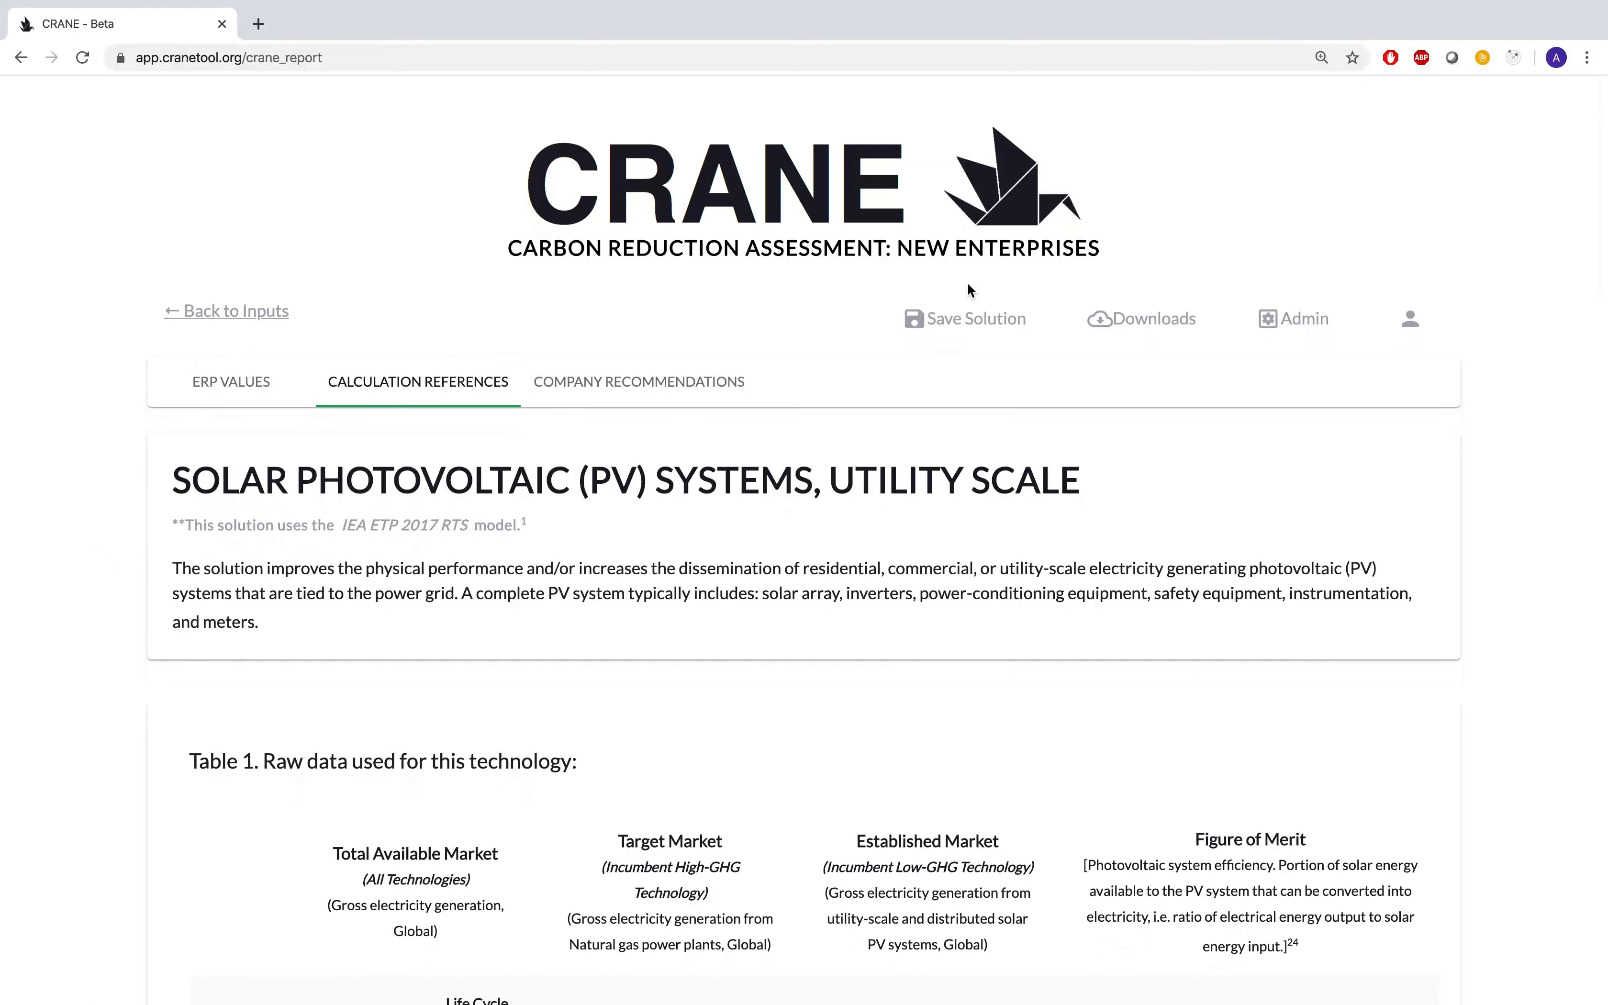
click(1108, 323)
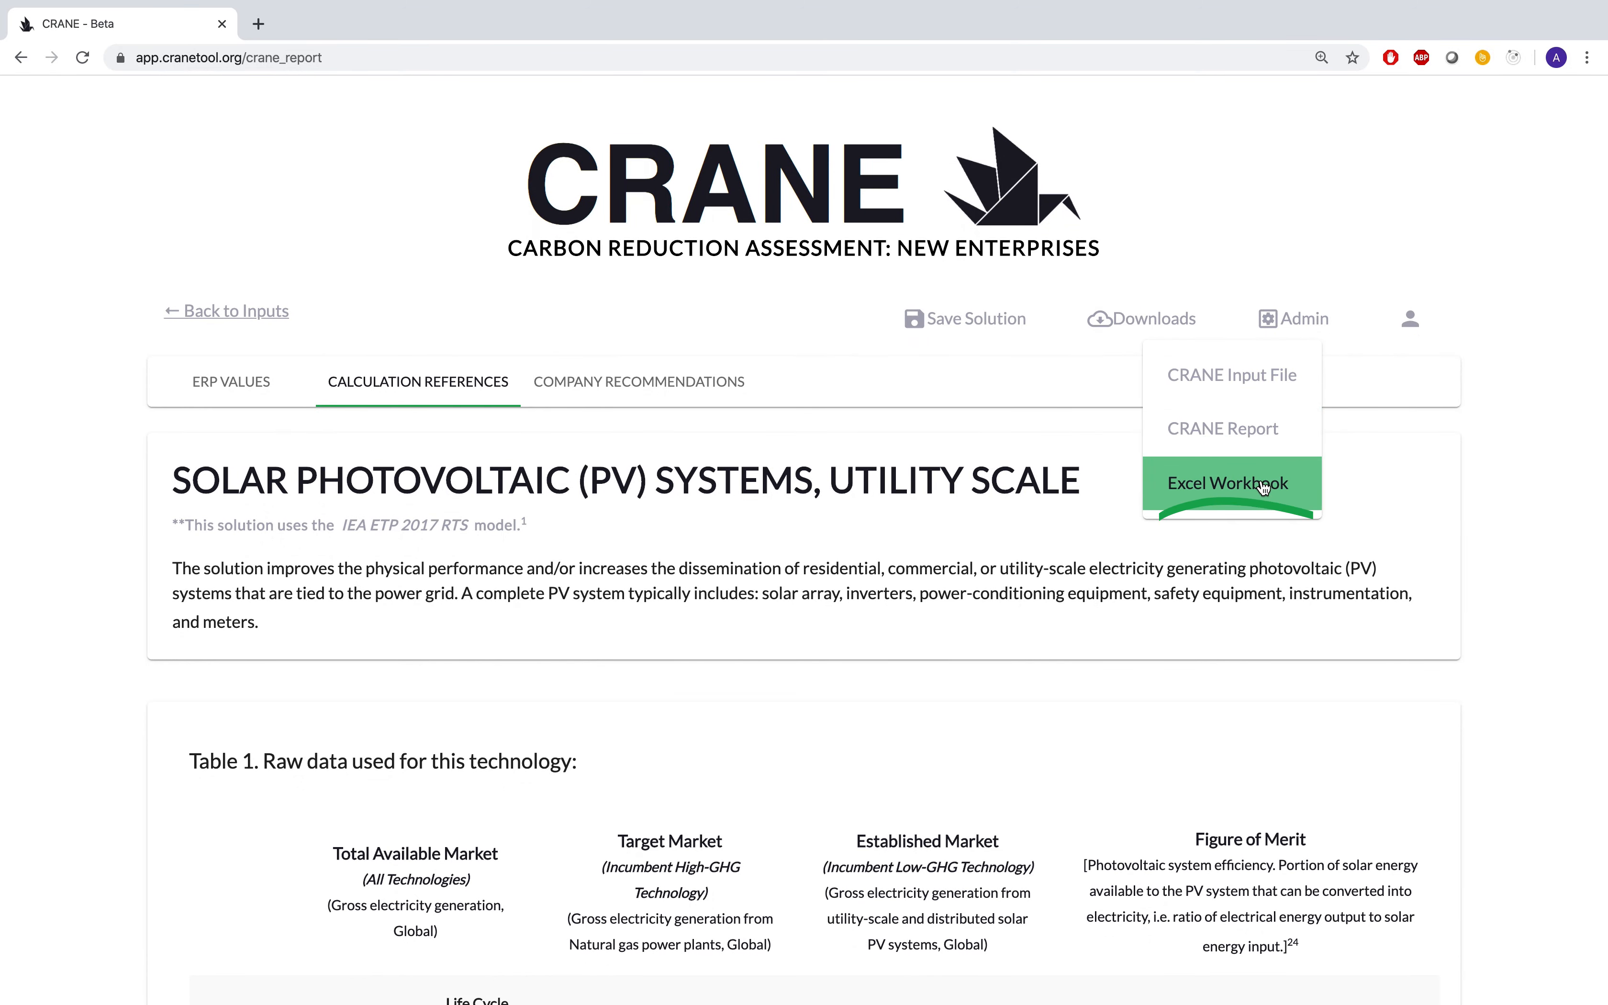
click(1286, 387)
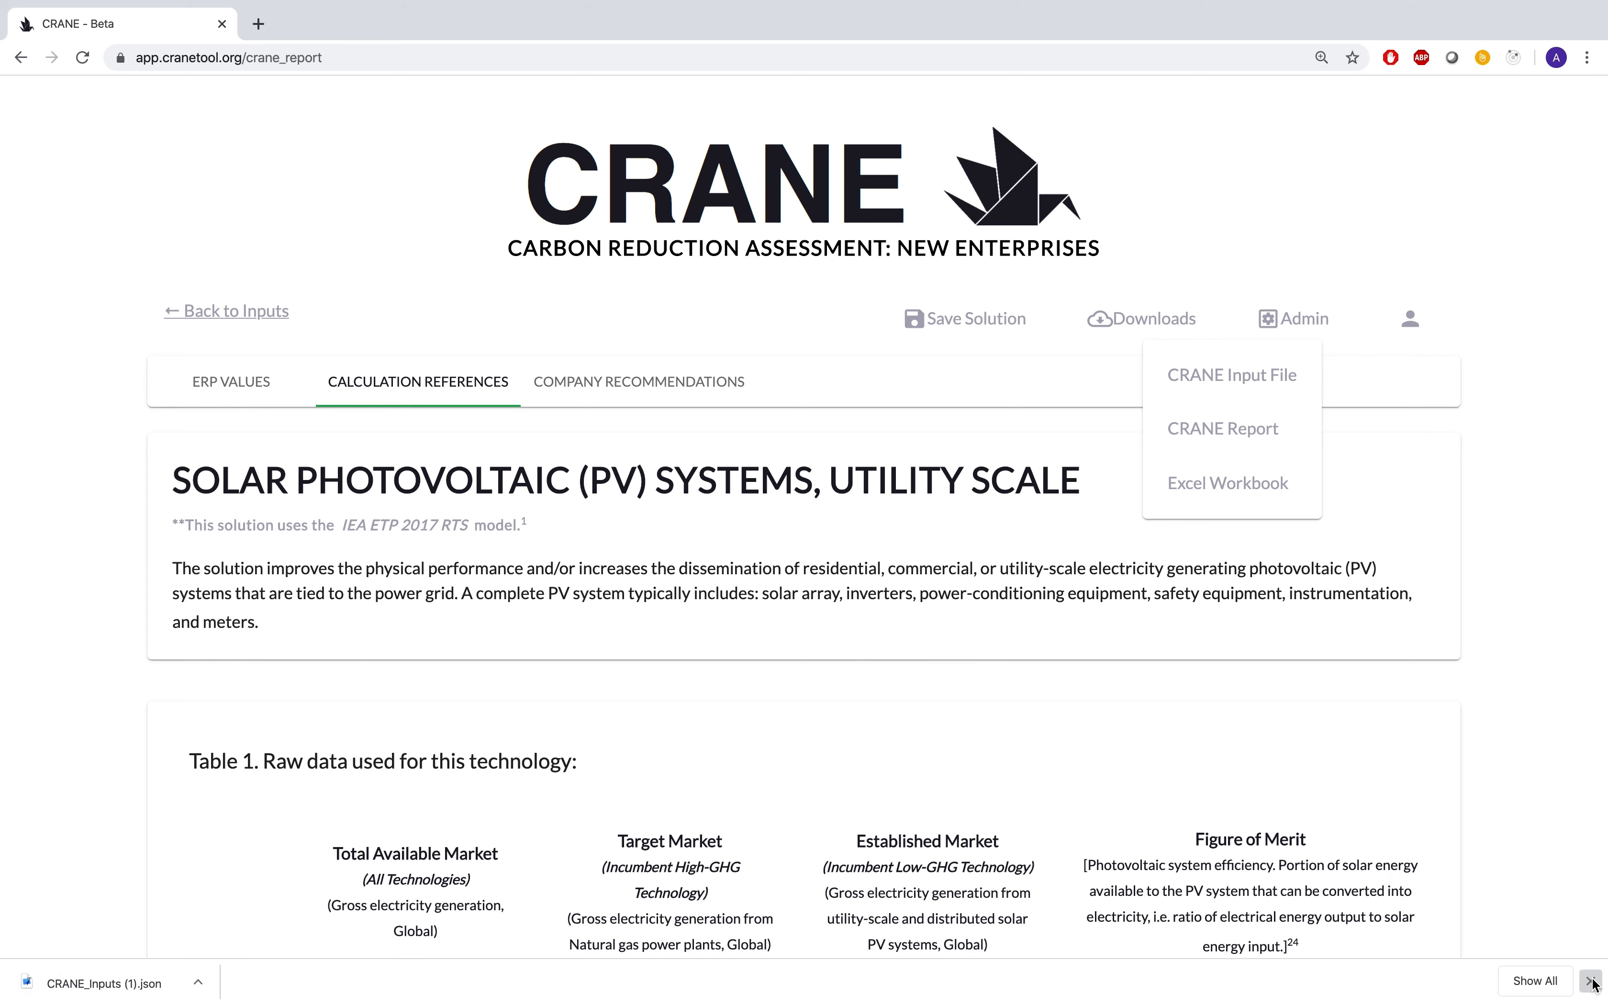
click(1593, 983)
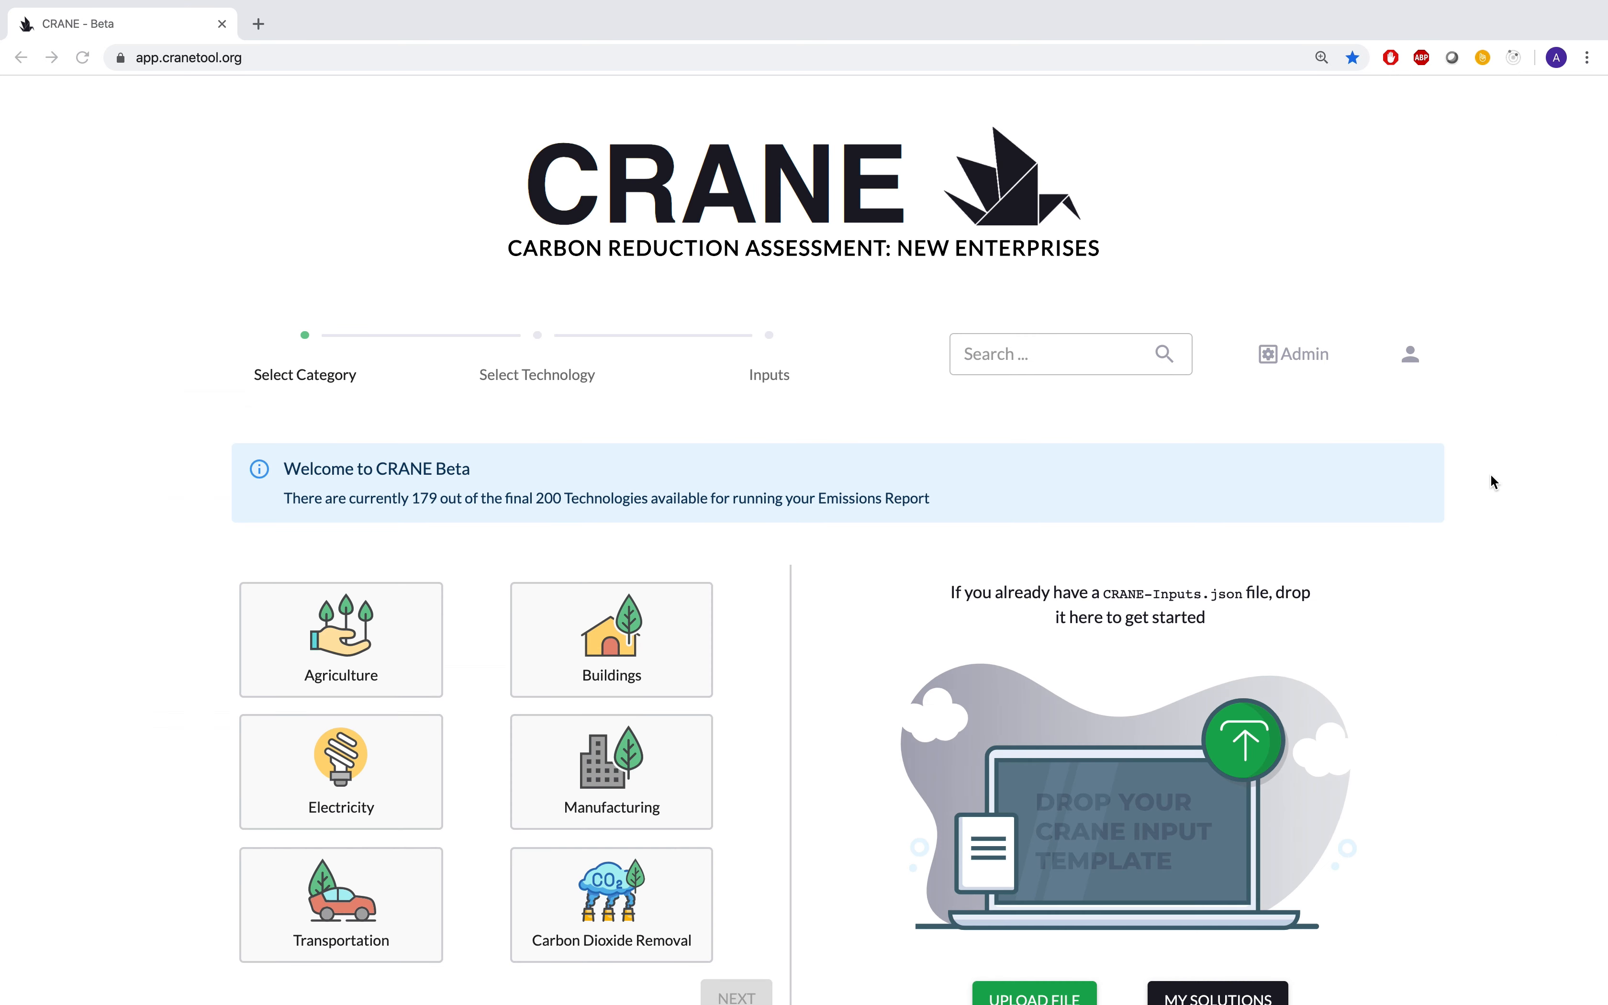
Step: Upload a saved CRANE inputs JSON file from the CRANE start page
scroll(1490, 473, down, 5)
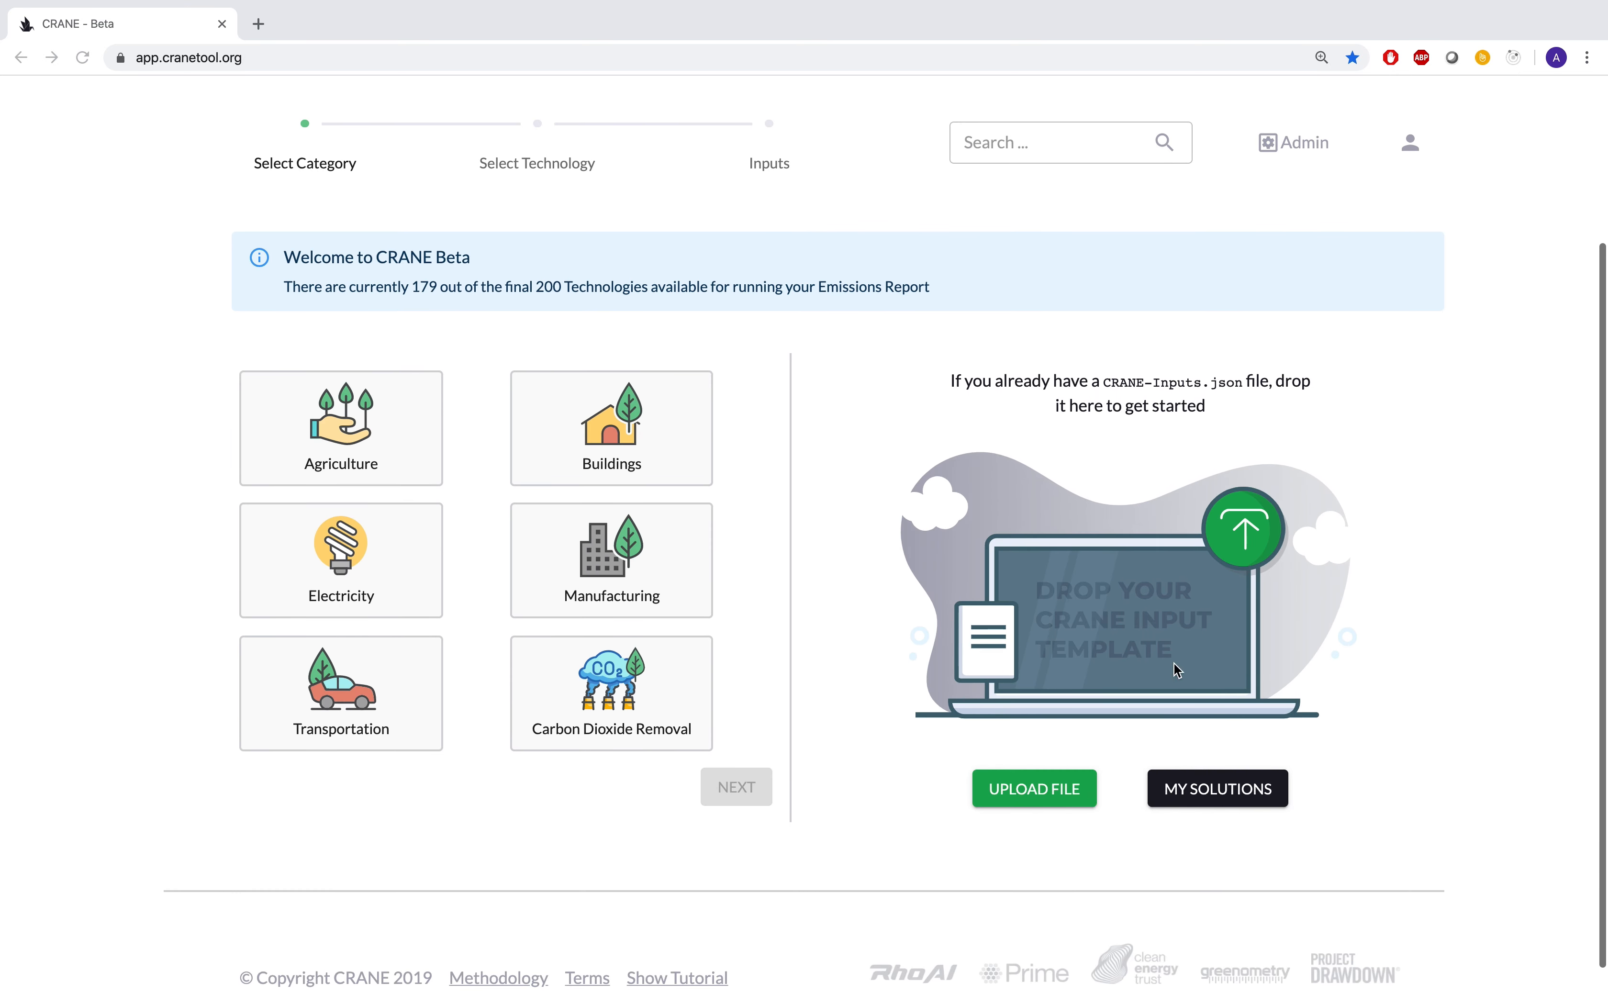
click(1034, 793)
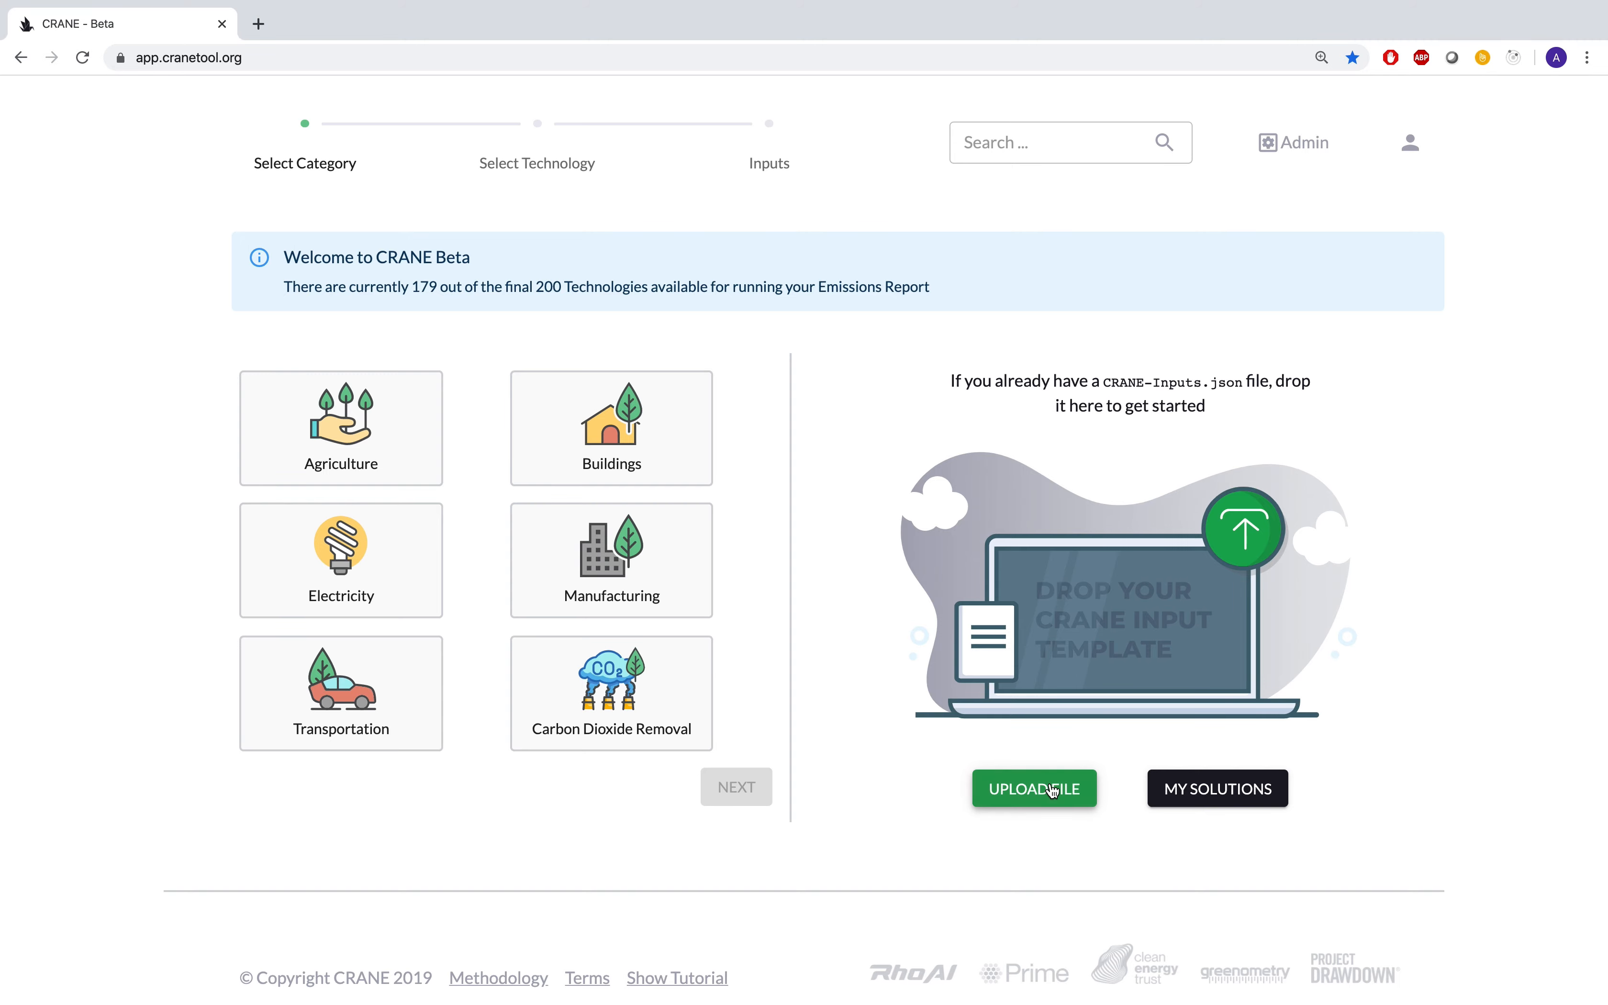
double_click(634, 47)
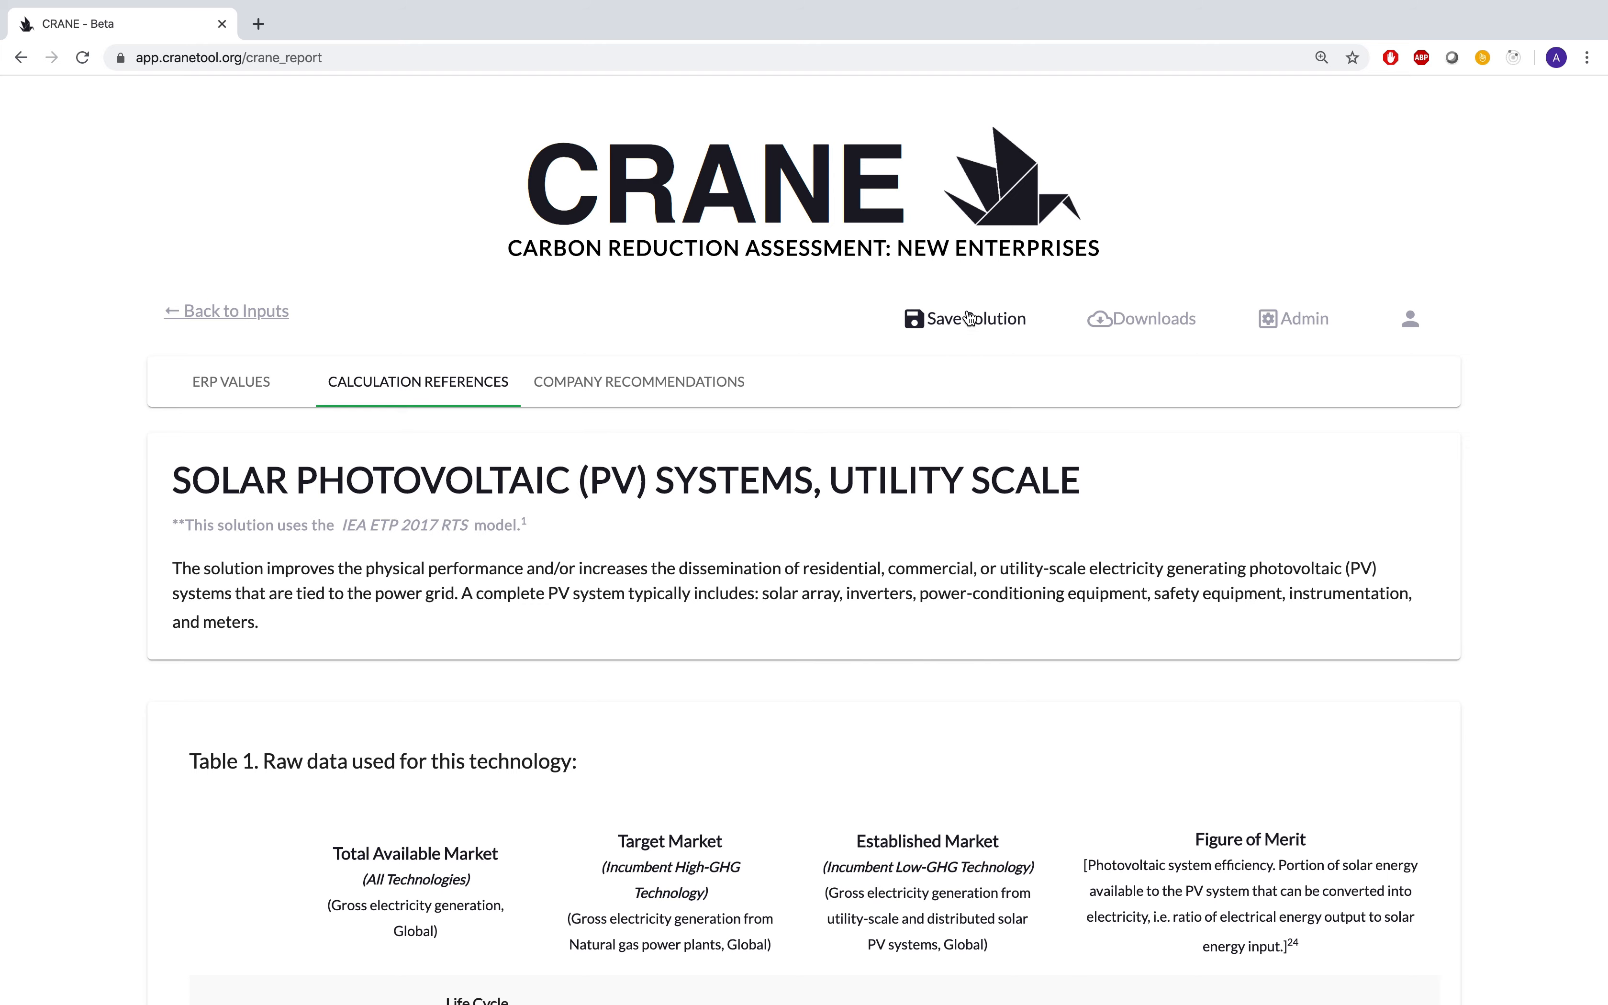
Step: Save the report as a new solution titled "My Solution" and open it from the saved user solutions
click(969, 318)
click(633, 478)
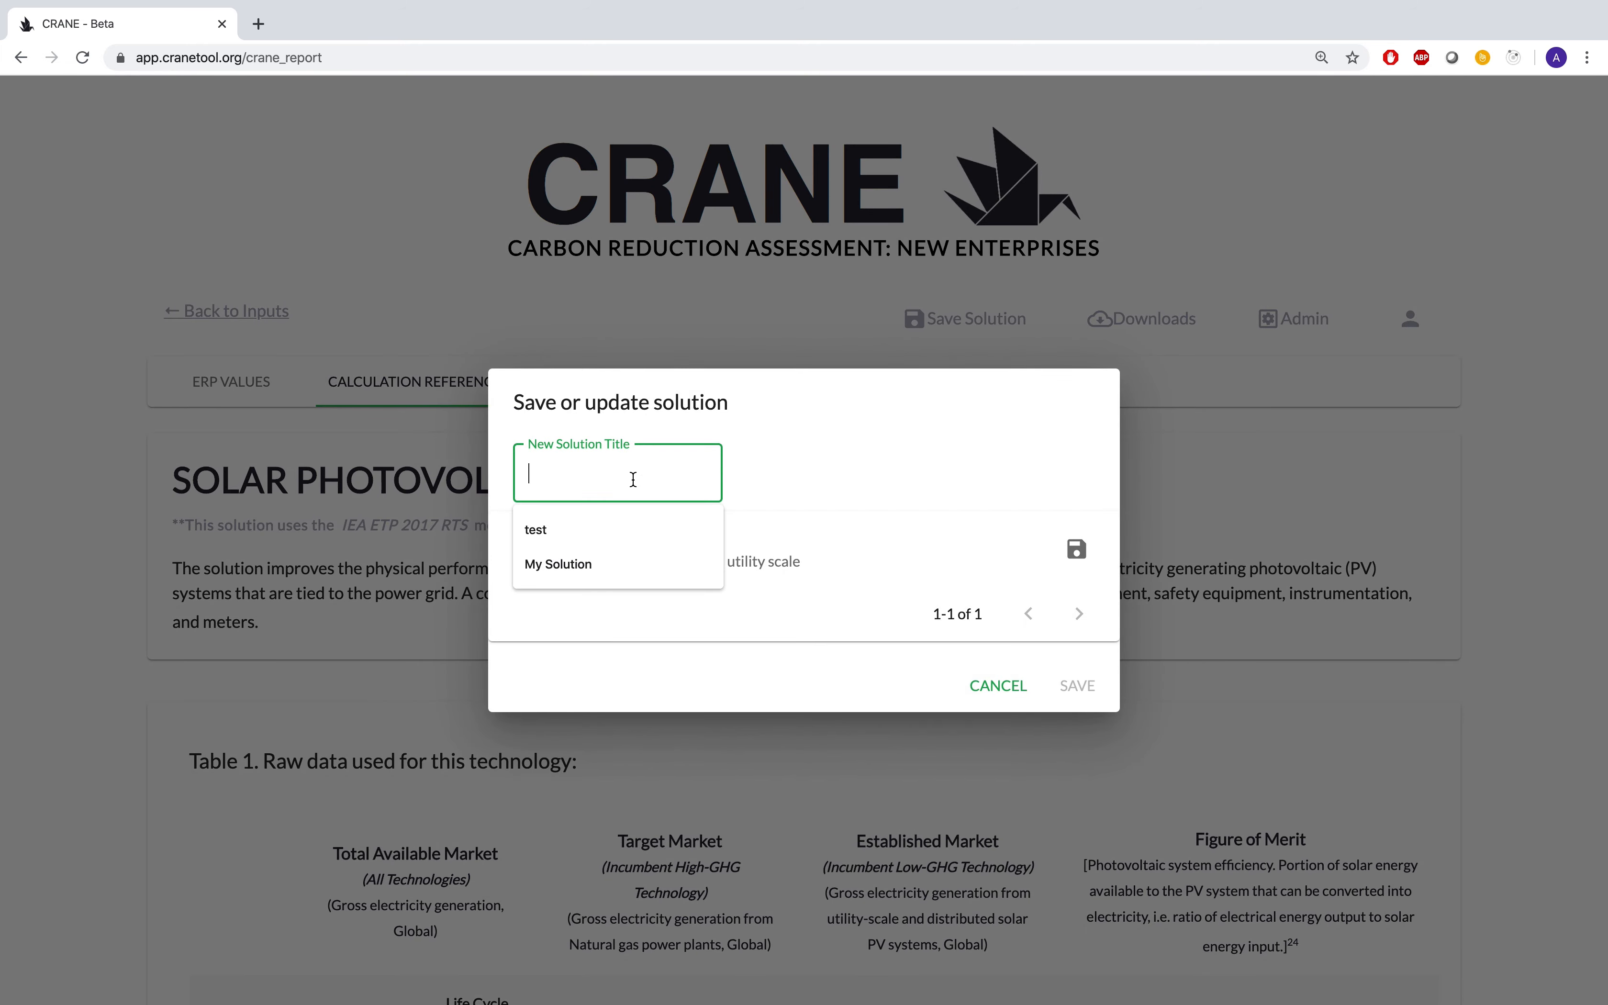
text(My S)
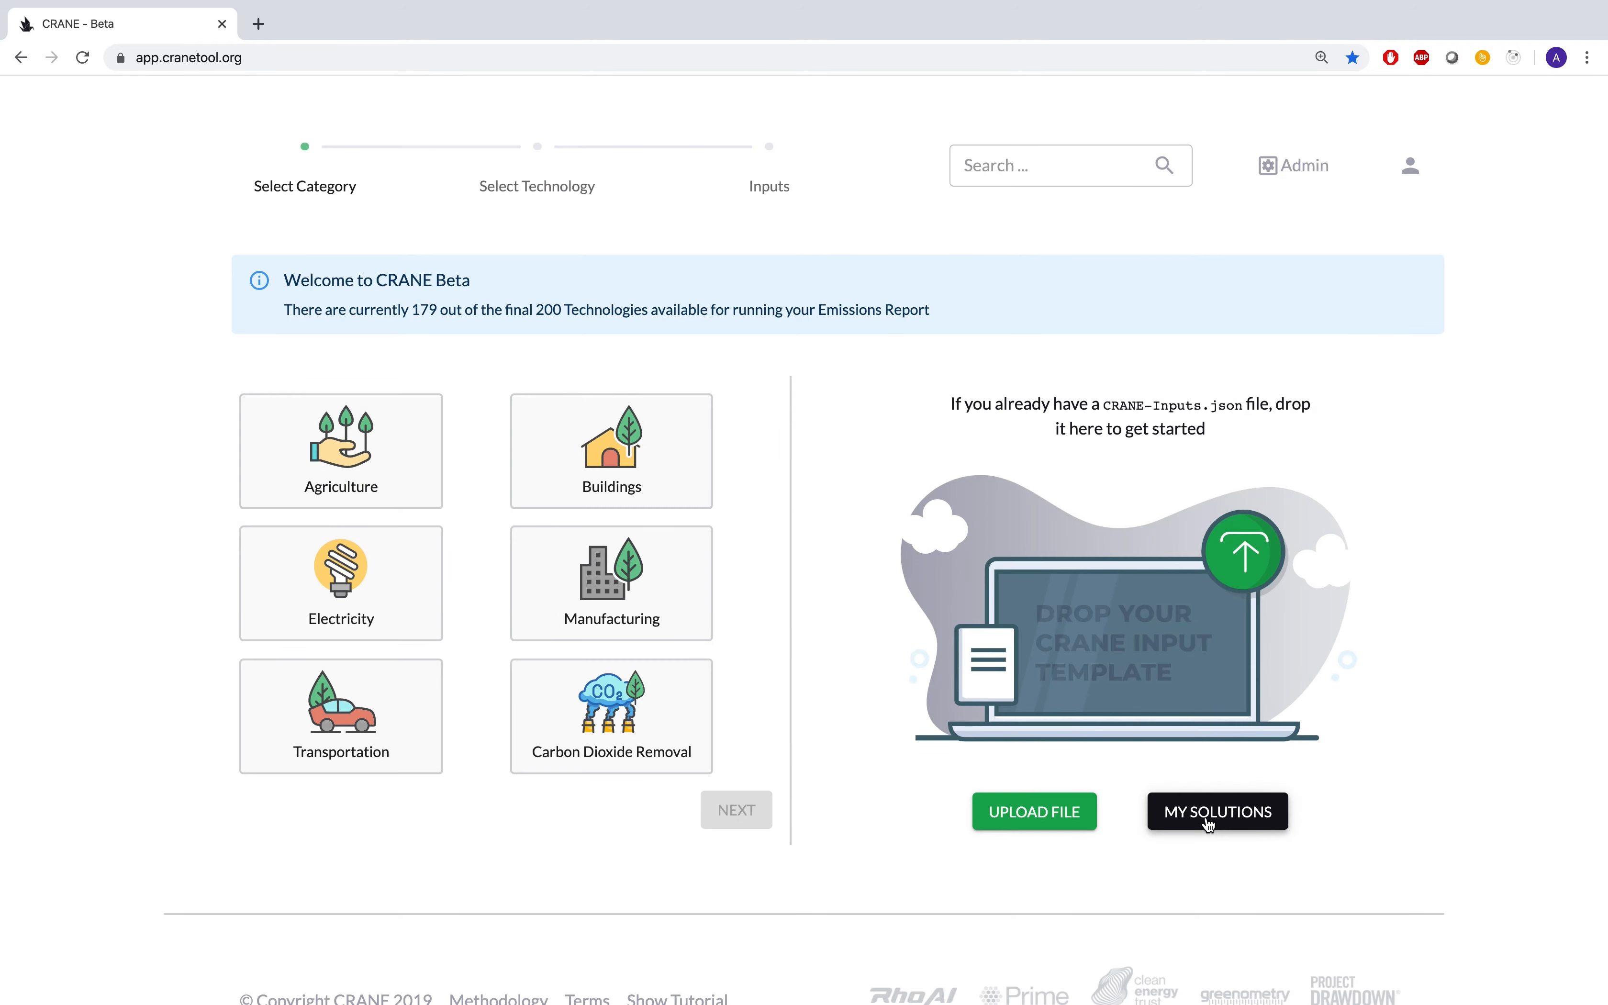
click(1209, 817)
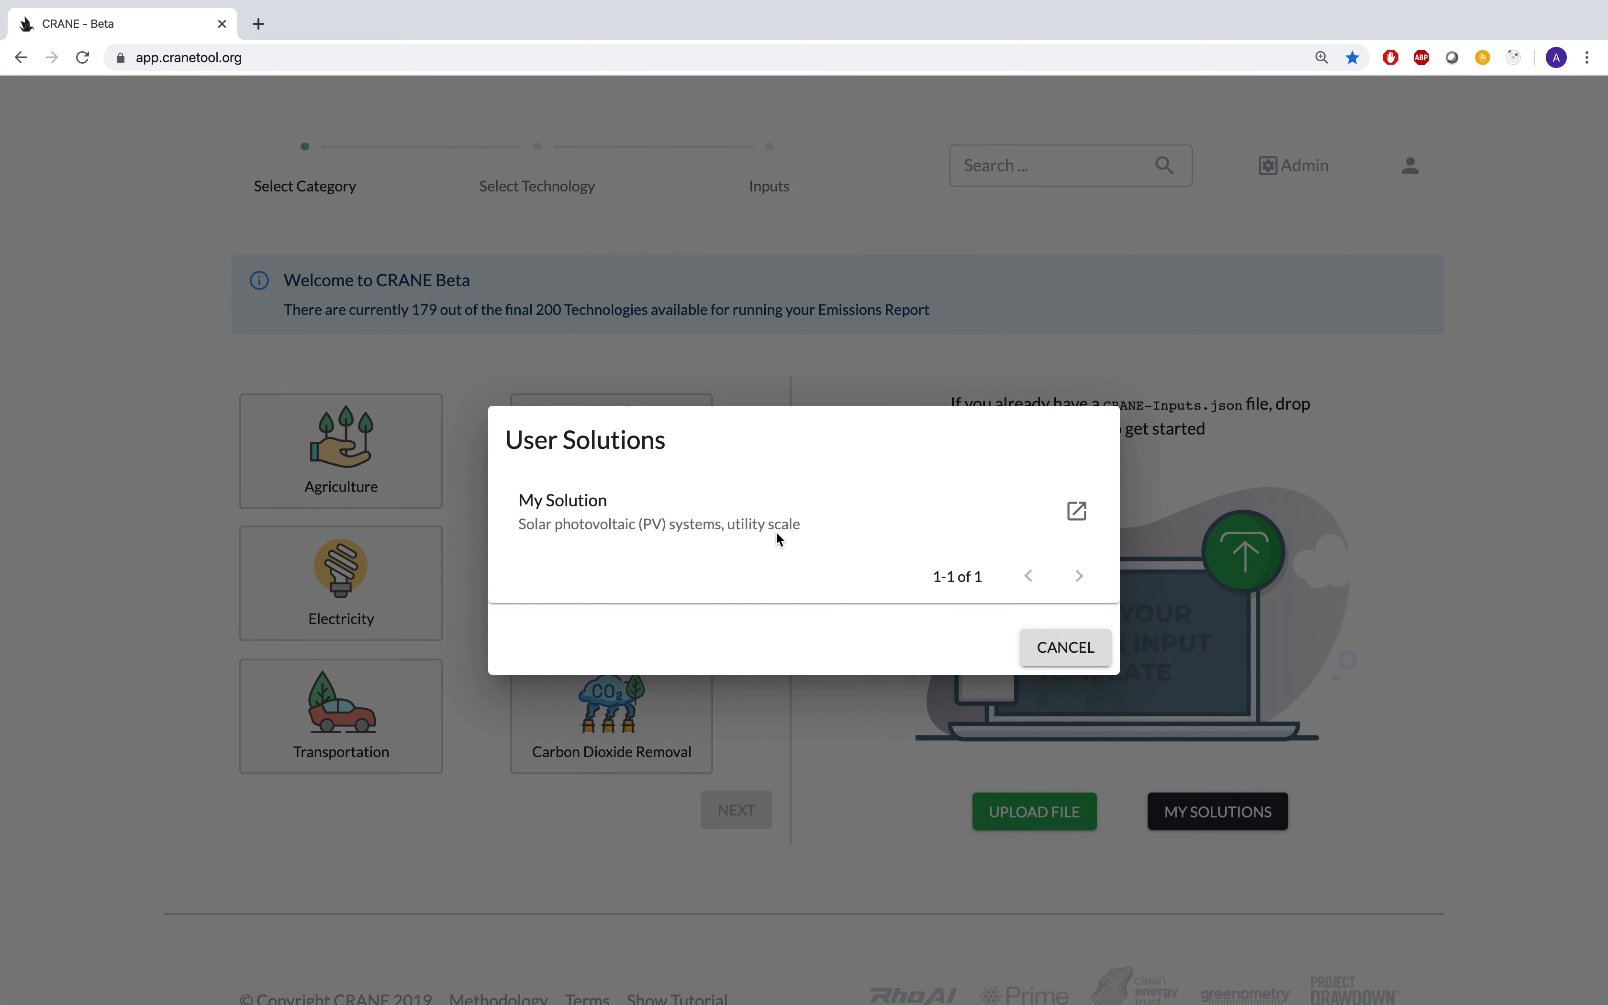
click(1076, 511)
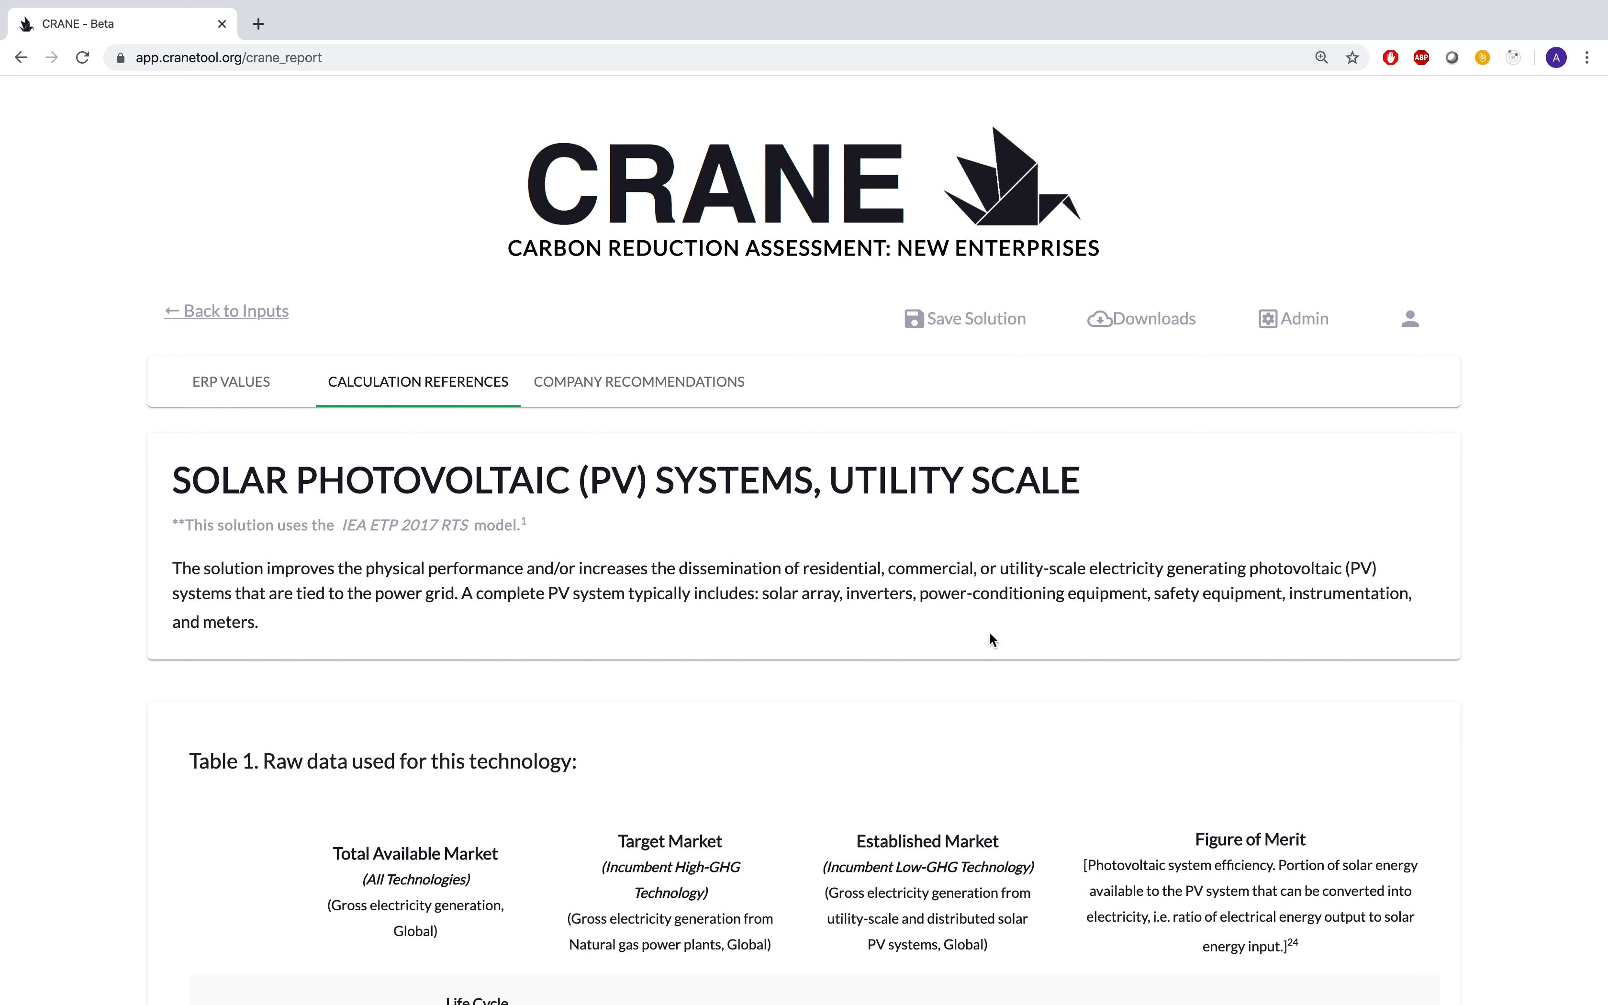
Step: Examine the company recommendations, viewing the First Solar and Innovalight profiles and Innovalight's funding transactions
click(619, 388)
scroll(90, 503, down, 5)
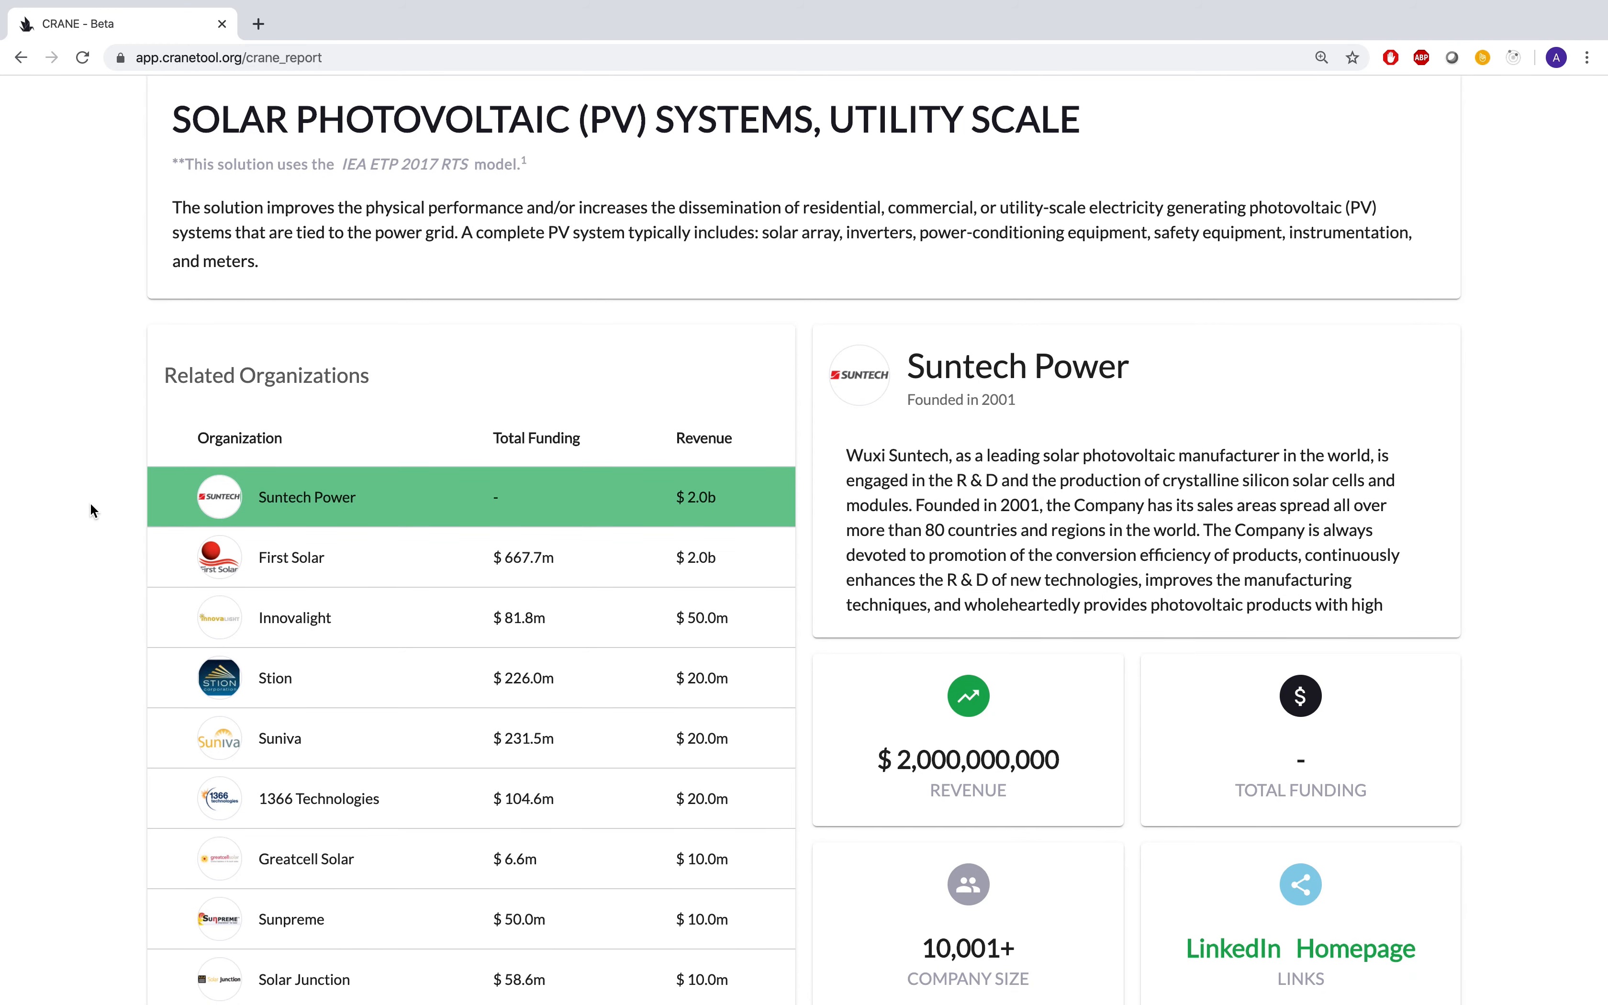
click(325, 553)
click(342, 615)
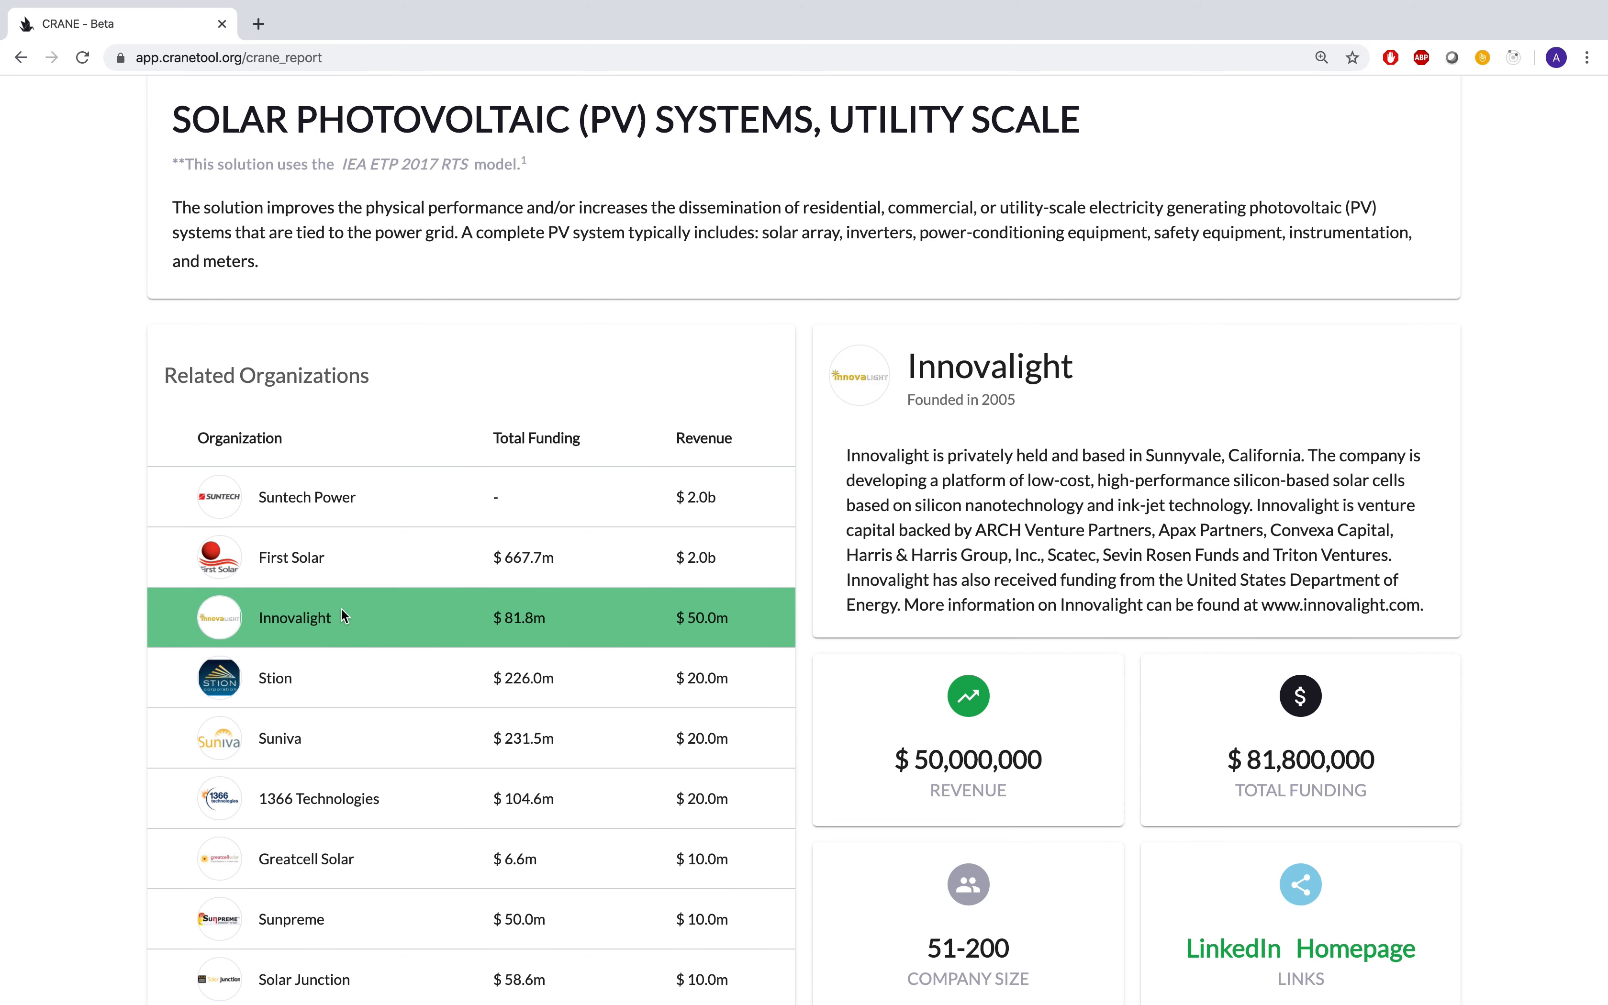
scroll(1514, 529, down, 4)
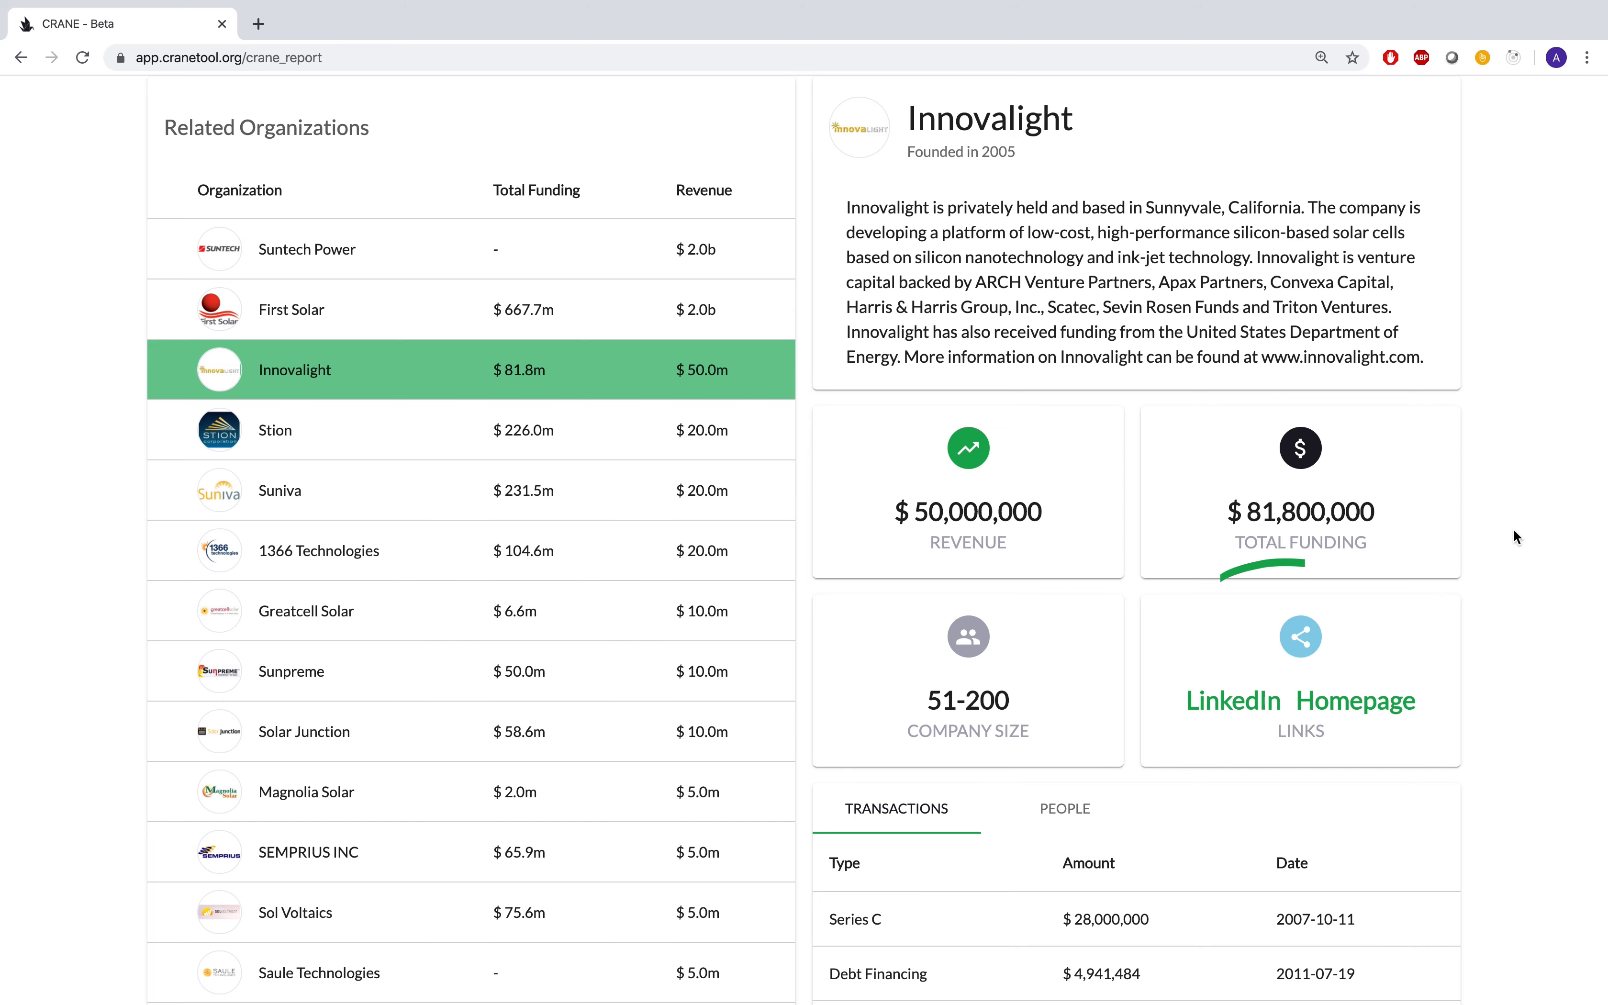
scroll(1514, 529, down, 5)
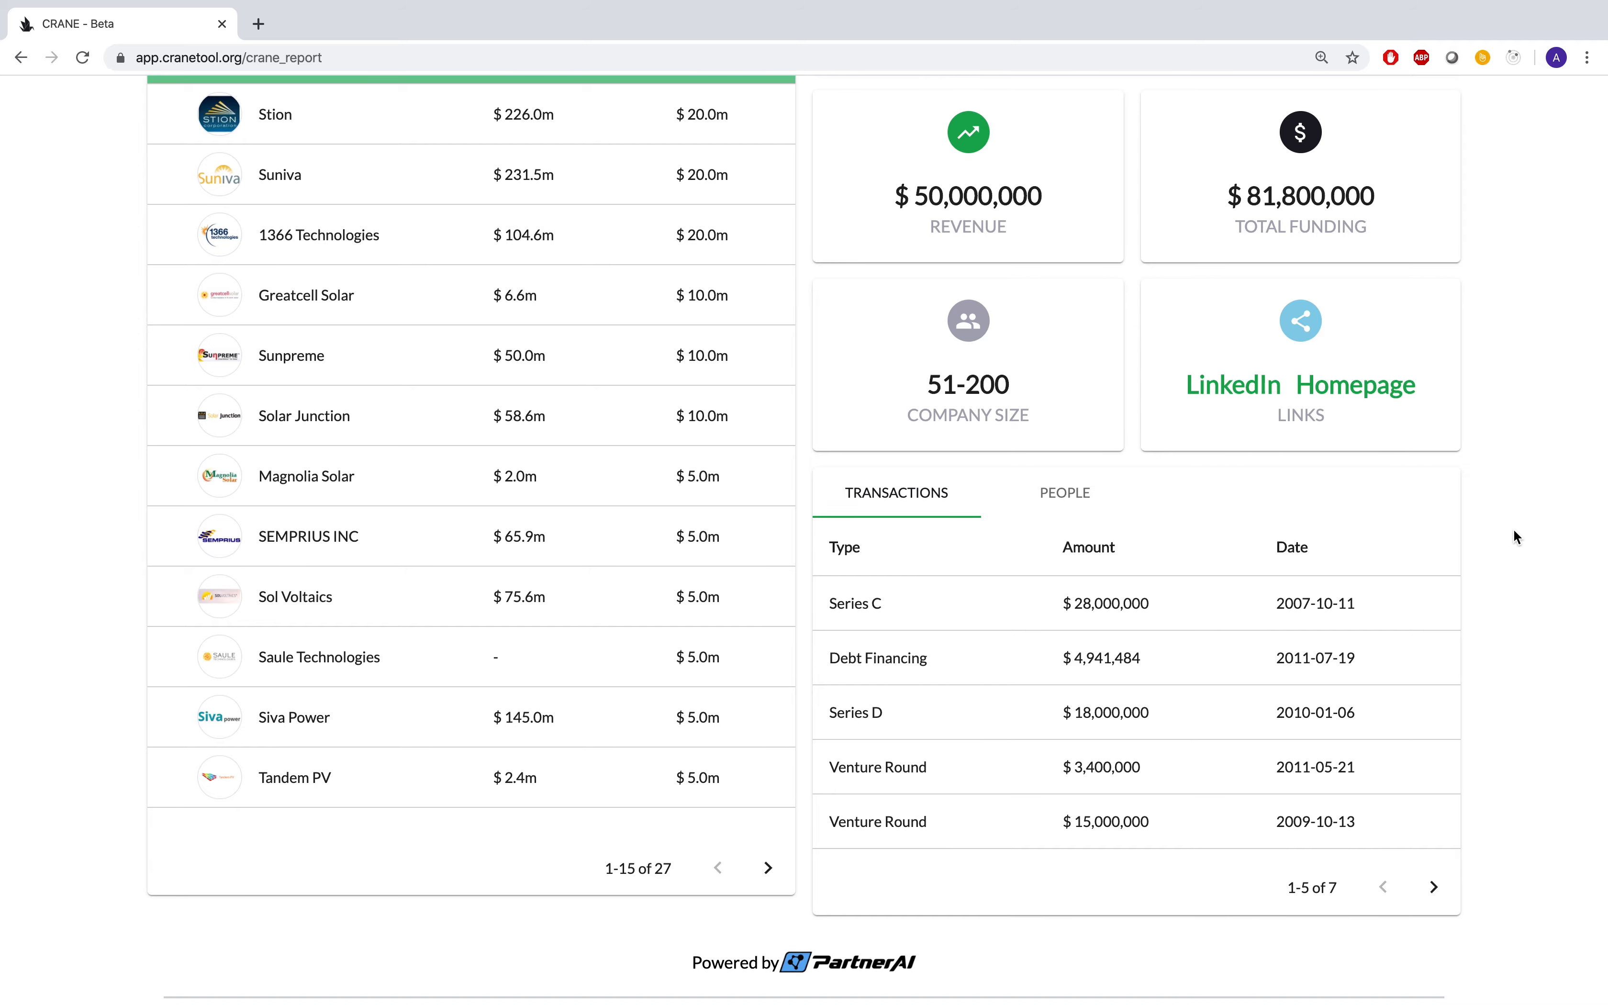
scroll(1514, 536, up, 7)
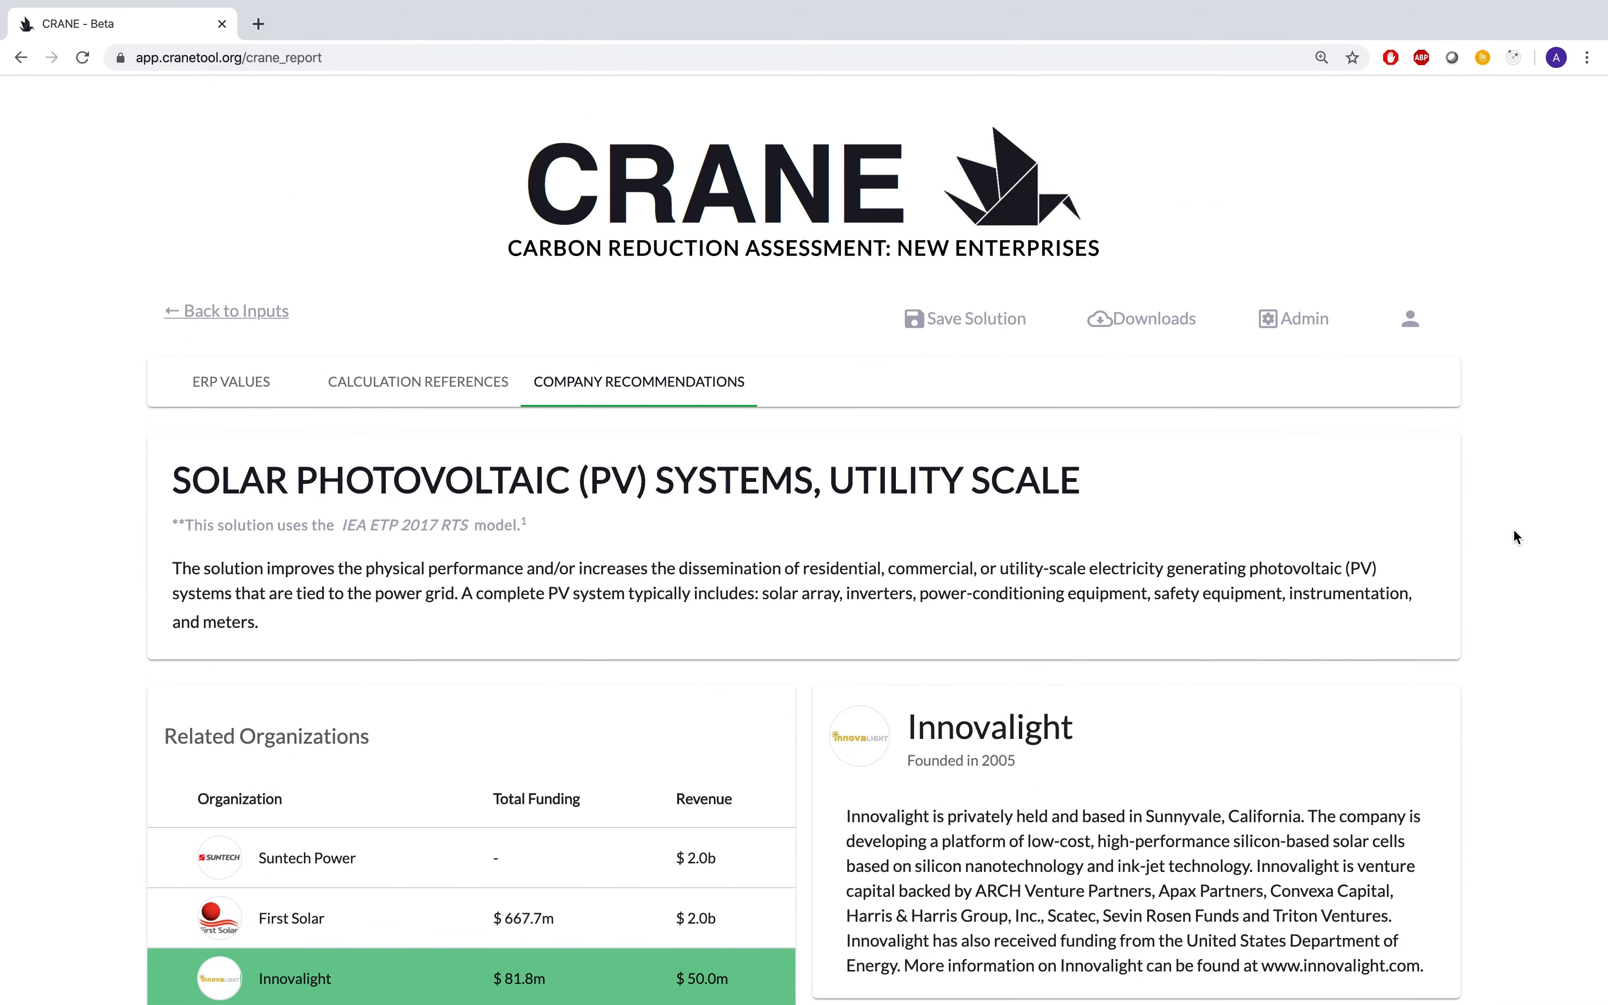